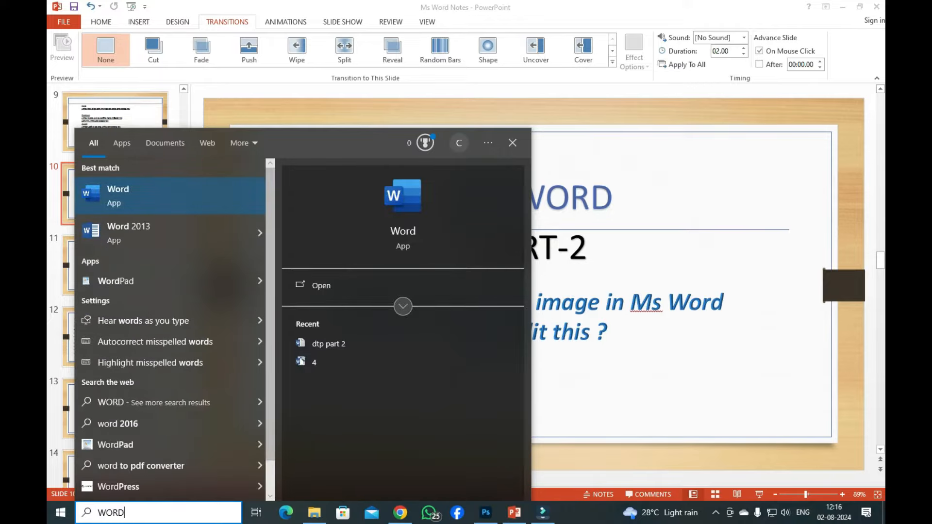
Step: Open Word from the system search and create a new blank document
key(Return)
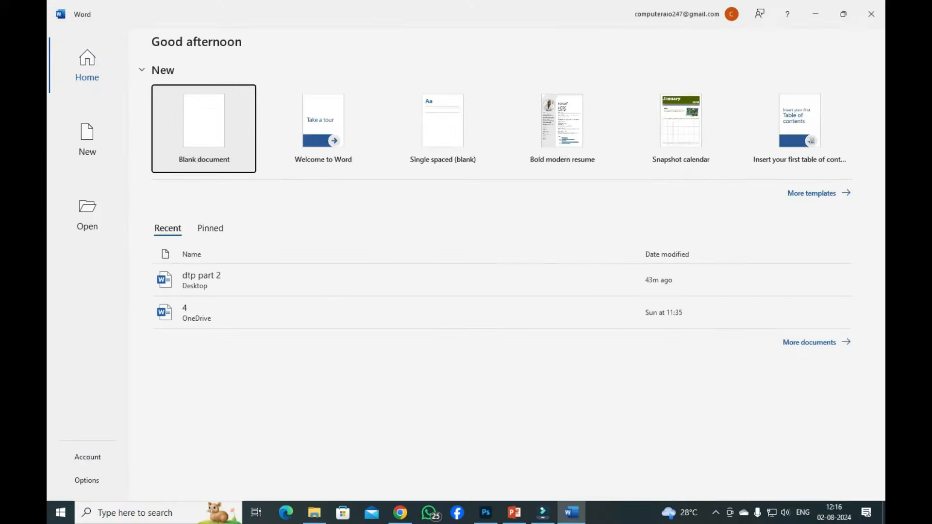
key(Return)
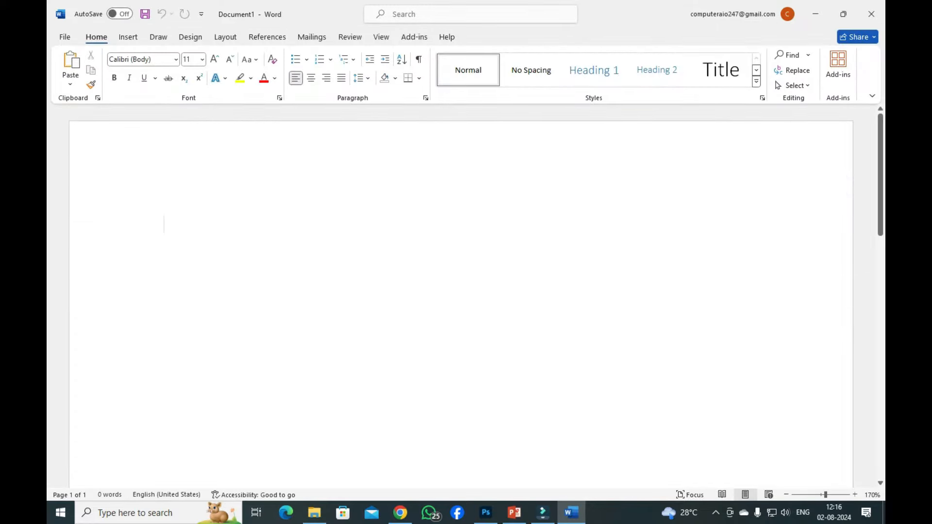
Step: Fill the blank document with sample paragraphs using the =RAND() formula
scroll(462, 304, down, 3)
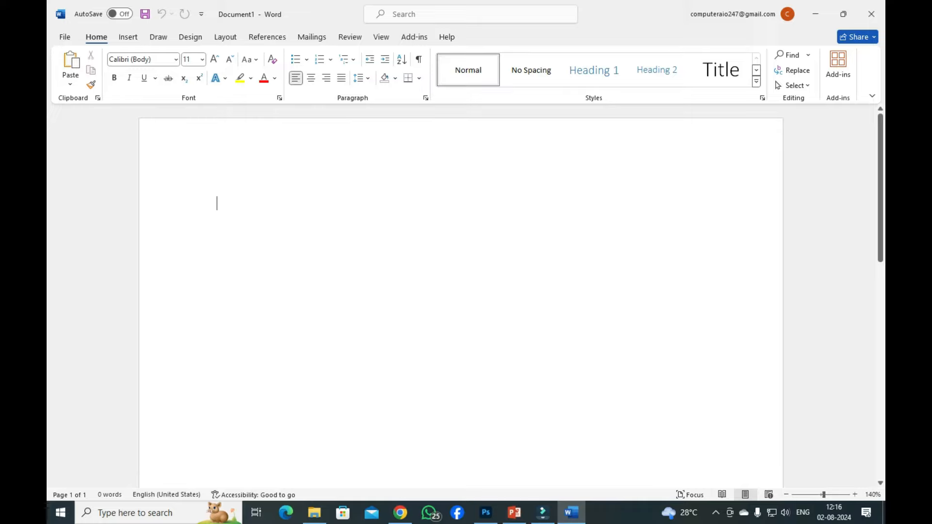
scroll(461, 304, down, 3)
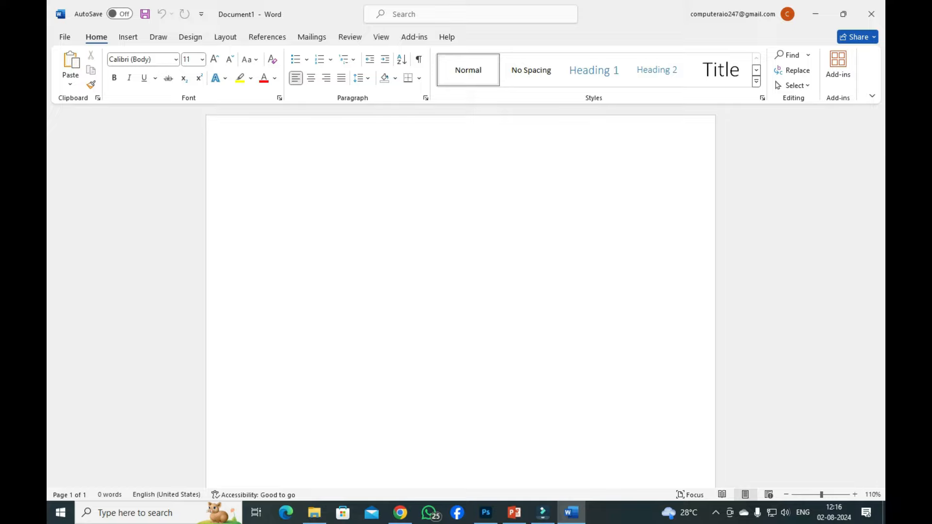
text(=)
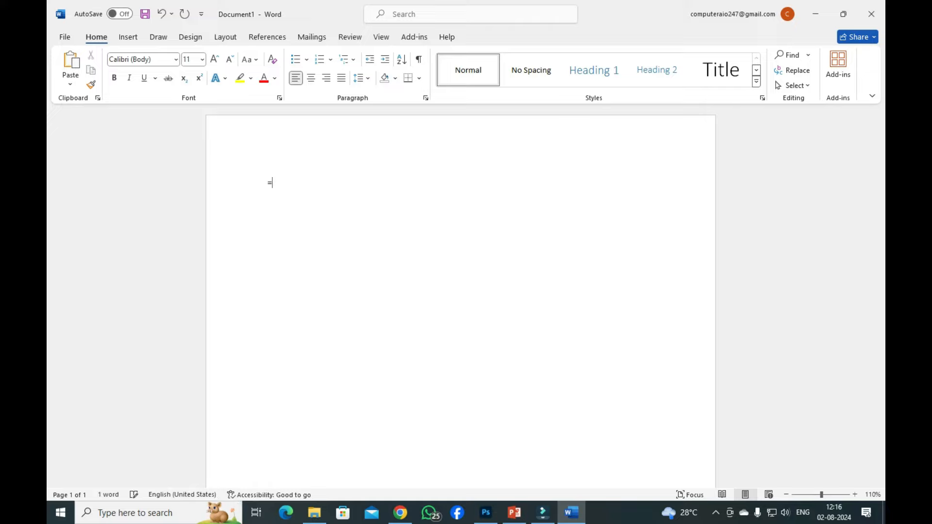
text(RAND( ))
key(Return)
key(BackSpace)
key(BackSpace)
key(BackSpace)
text())
key(Return)
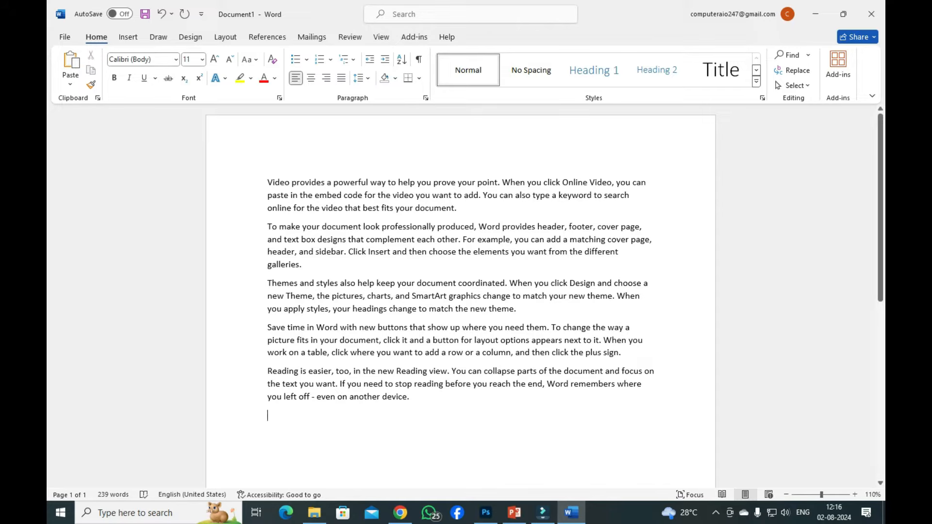
Step: Insert the picture download (2) of two women at a computer from this device's Pictures folder below the text
scroll(462, 296, up, 6)
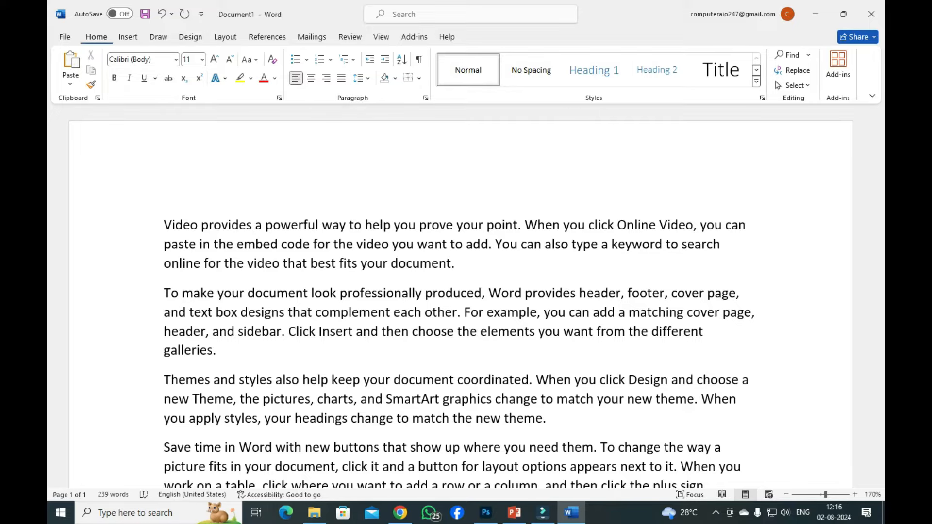
click(128, 38)
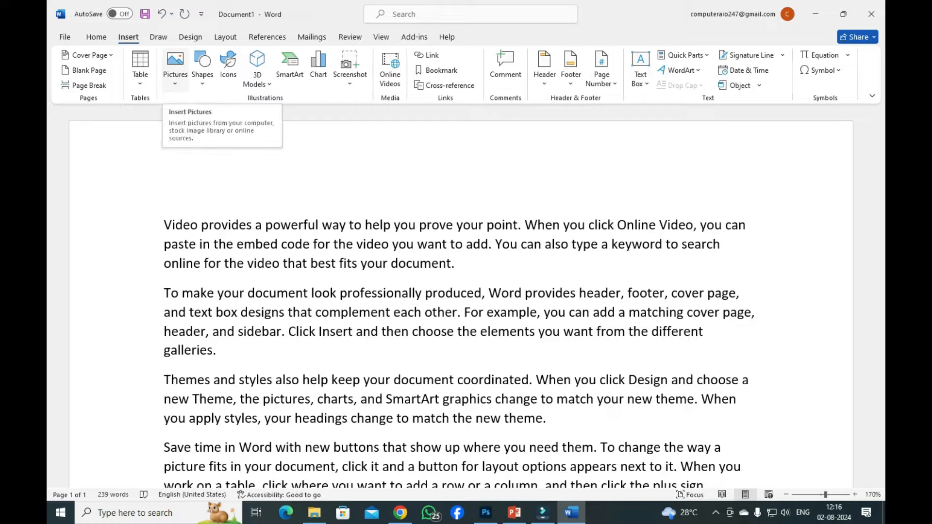
click(175, 66)
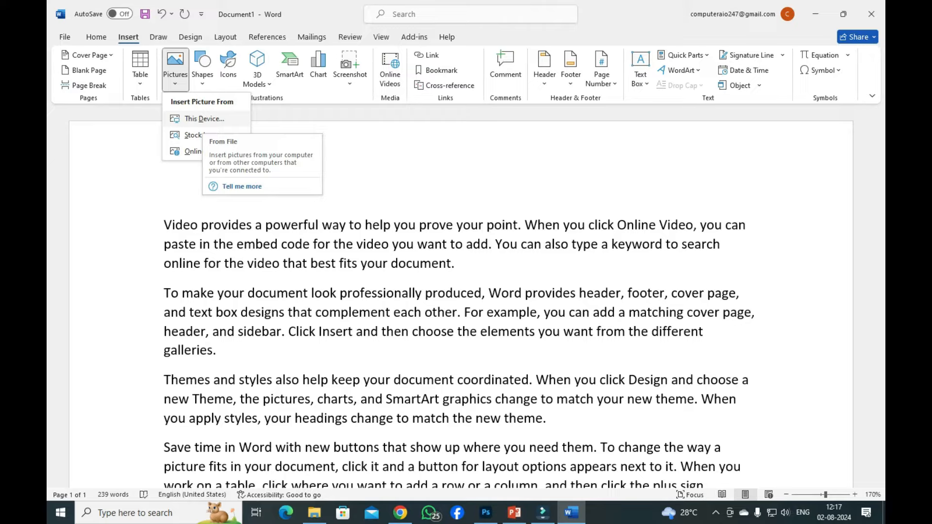
click(203, 119)
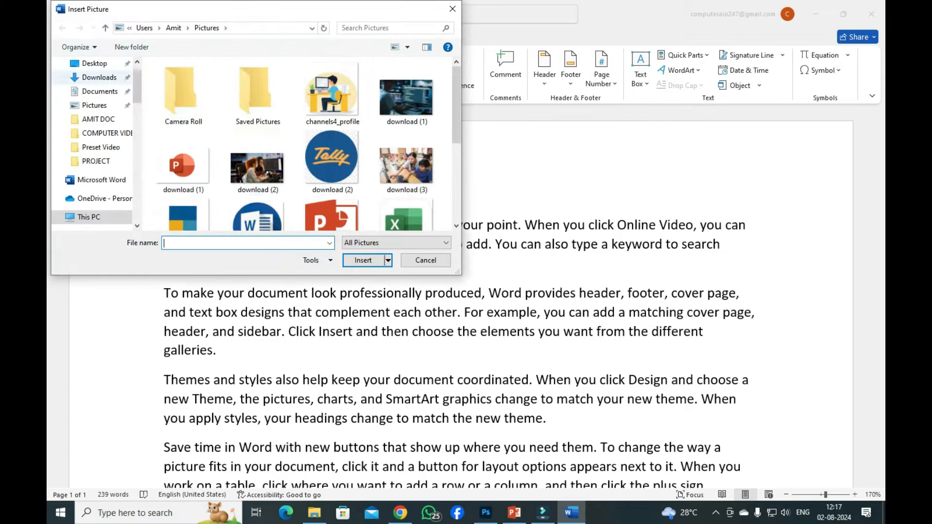
click(94, 63)
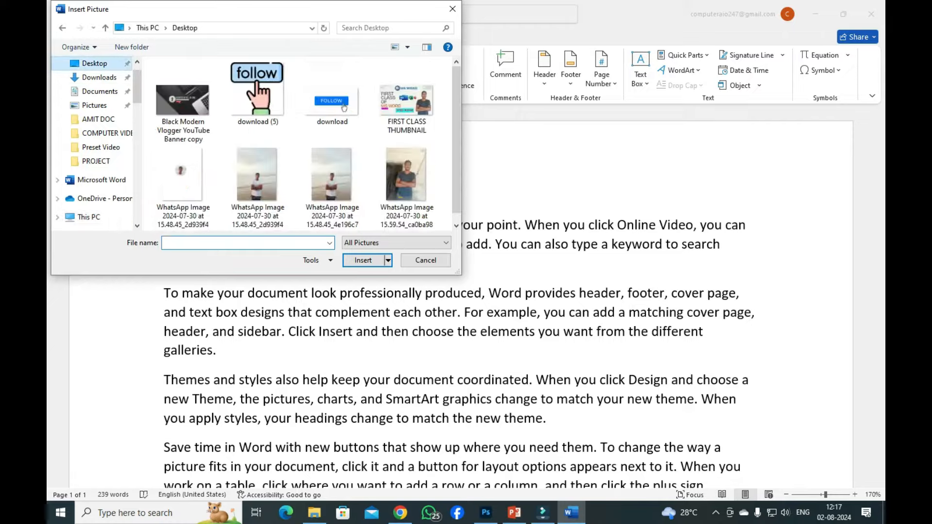
click(99, 78)
click(100, 91)
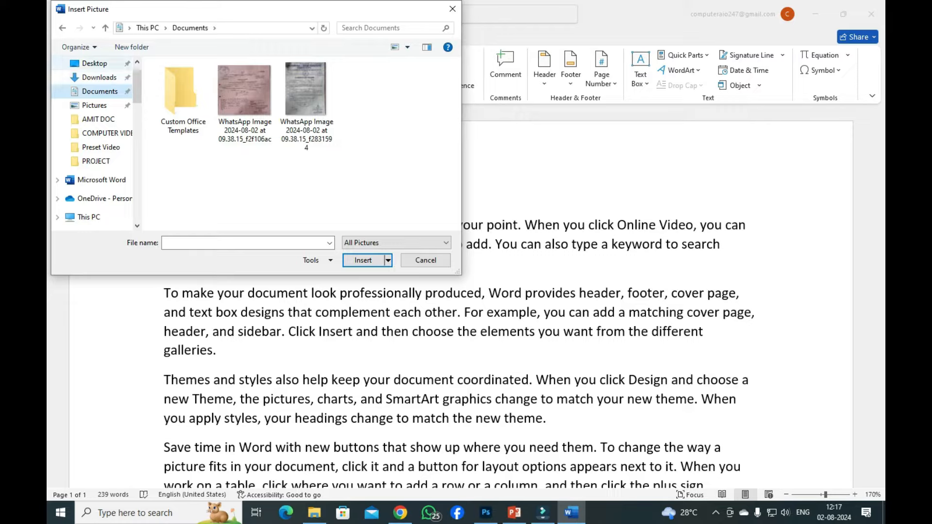
click(94, 64)
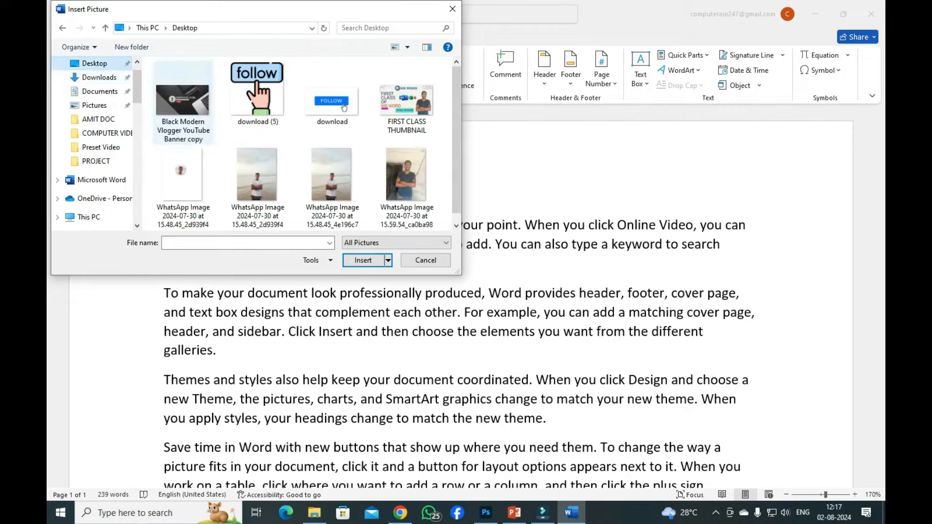
click(99, 78)
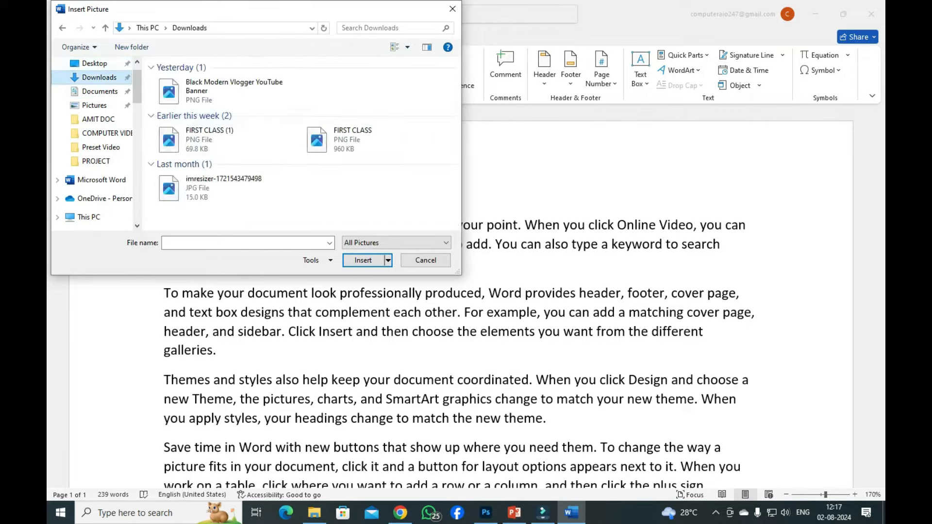
click(94, 105)
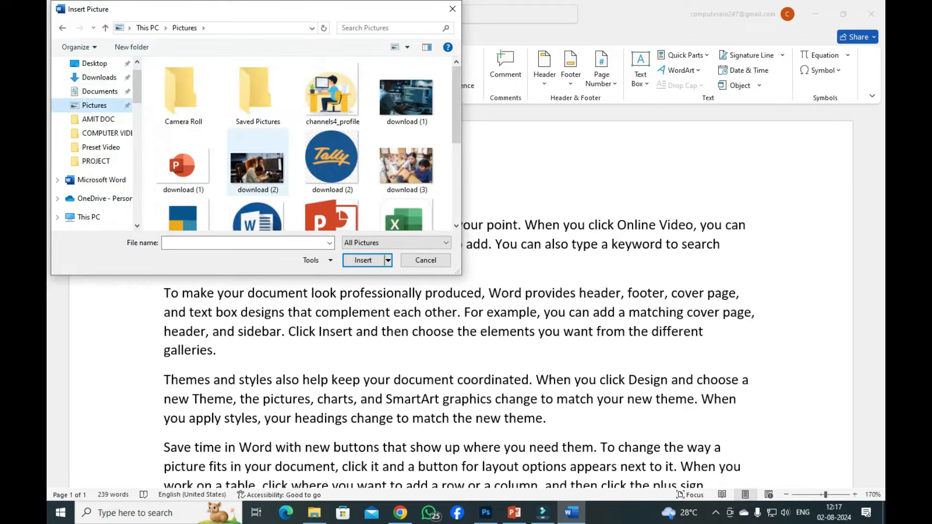
scroll(257, 146, down, 1)
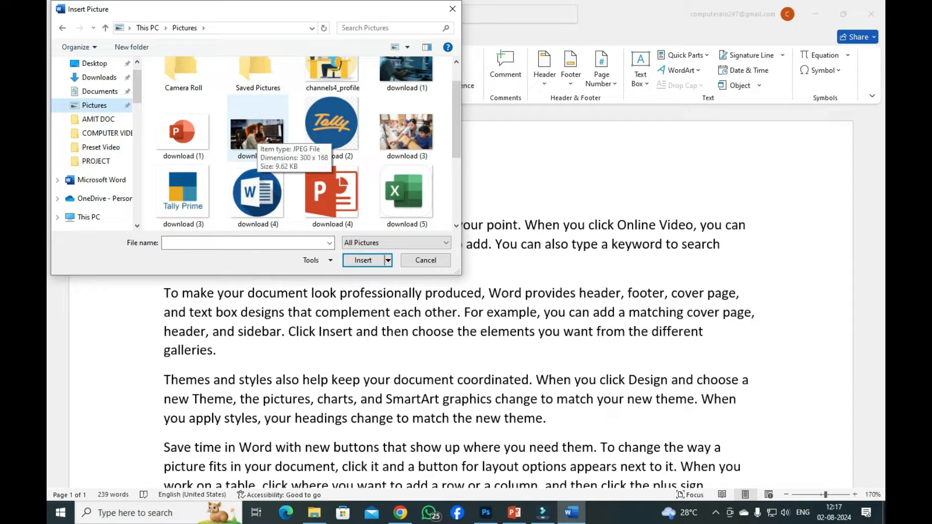
click(258, 135)
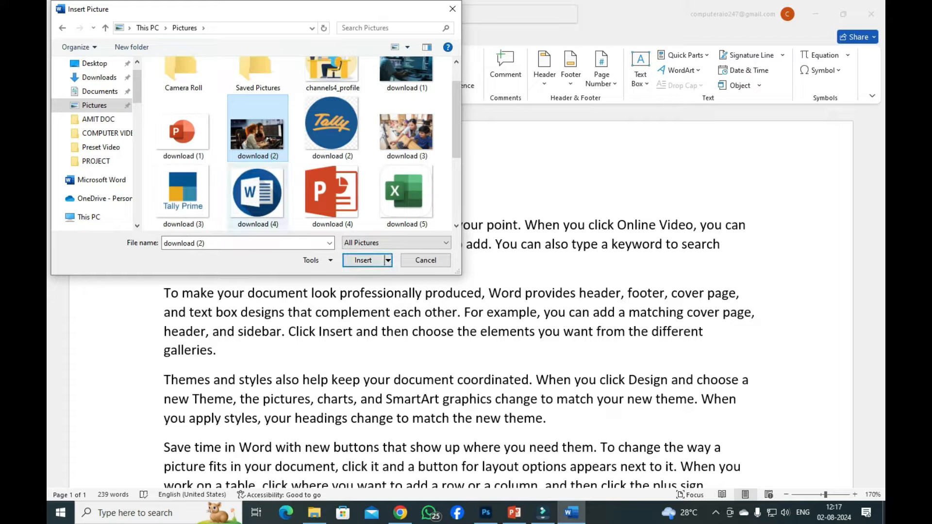
key(Return)
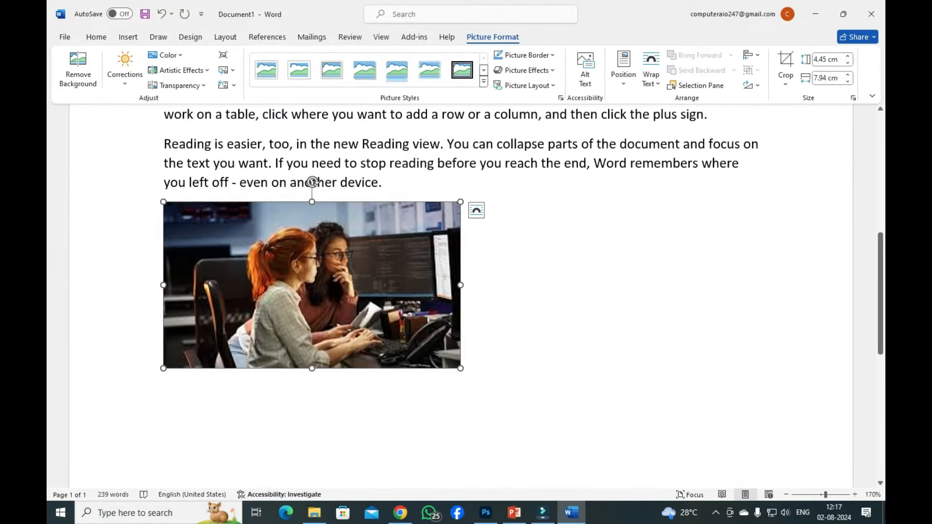
Step: Move the picture into the last line of the final paragraph, inside the word "another"
scroll(462, 291, up, 3)
scroll(461, 291, down, 6)
scroll(339, 182, down, 7)
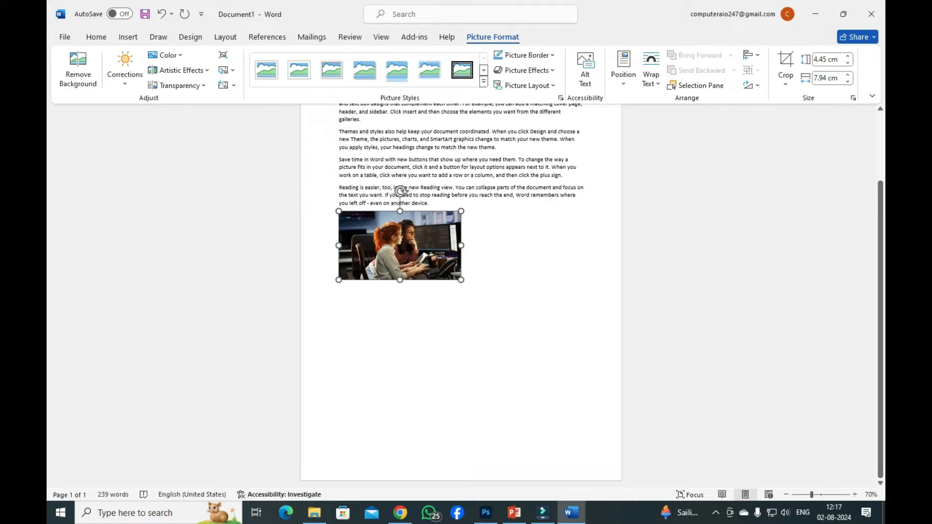
scroll(461, 242, up, 3)
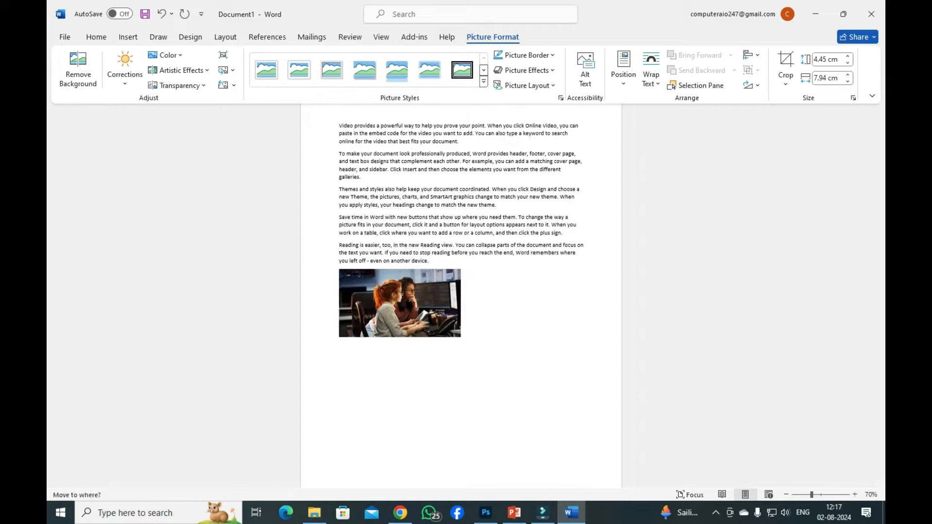
drag(400, 304, 410, 261)
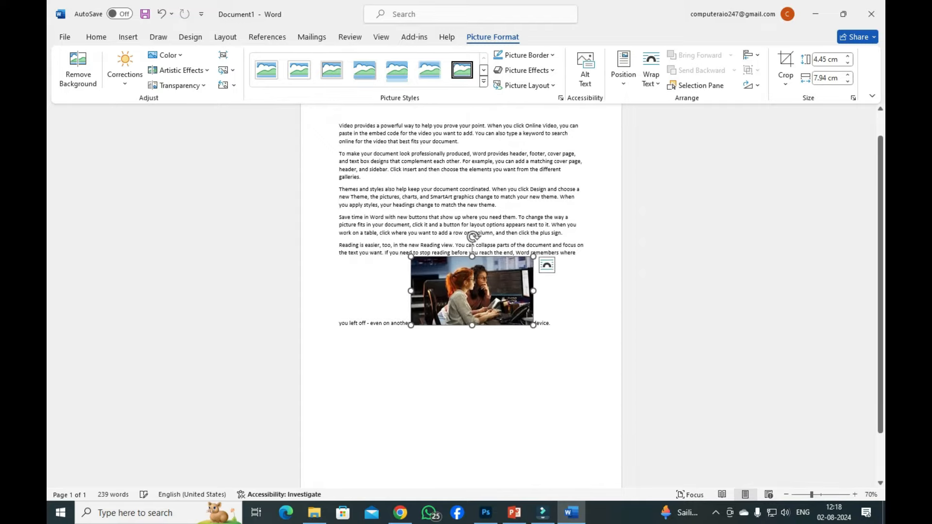
drag(472, 291, 418, 311)
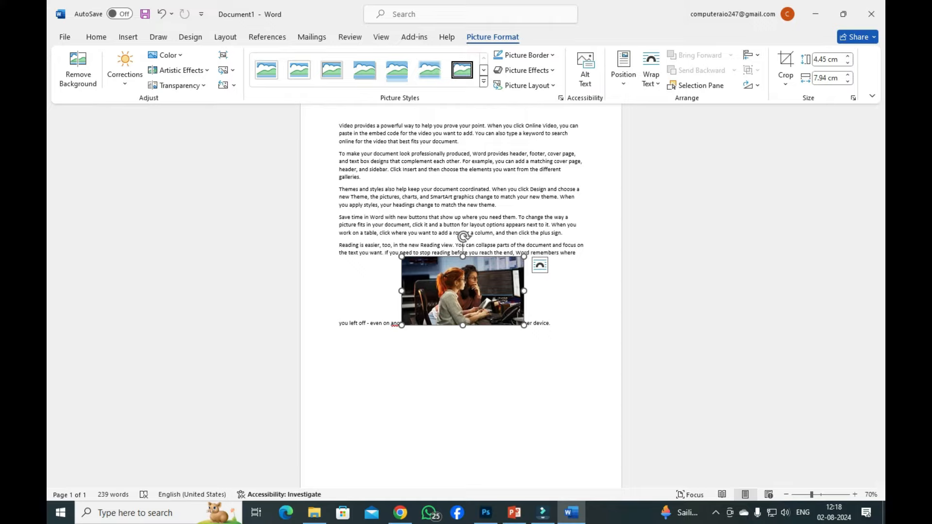
click(339, 335)
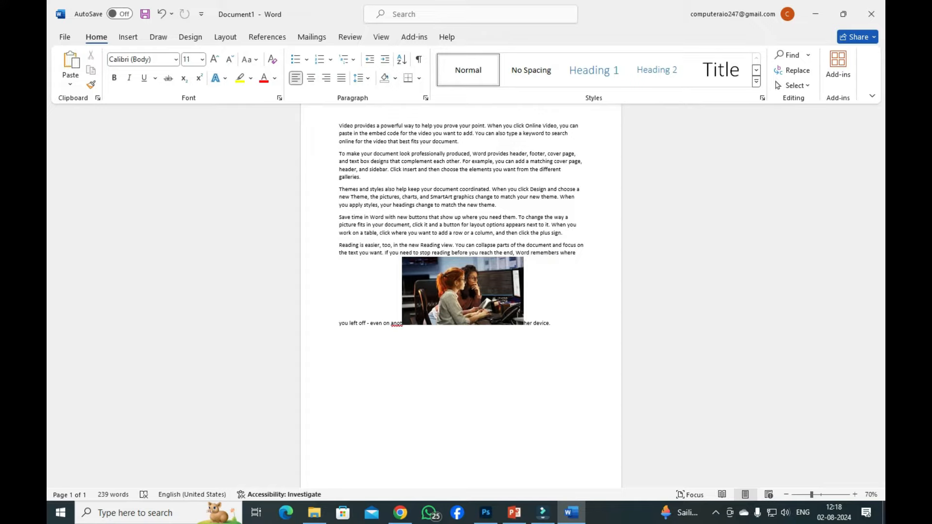
Step: Try the automatic background removal on the picture, keeping its changes, and undo it
click(462, 291)
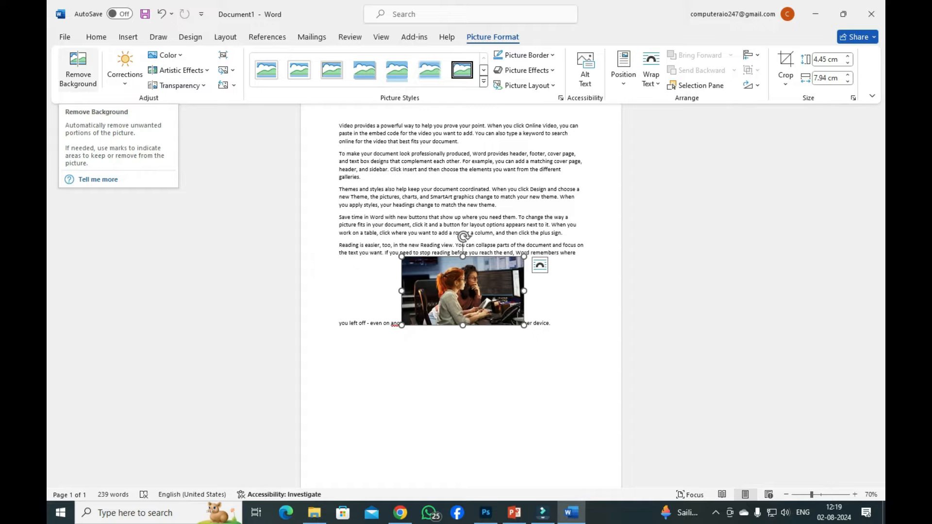
click(77, 68)
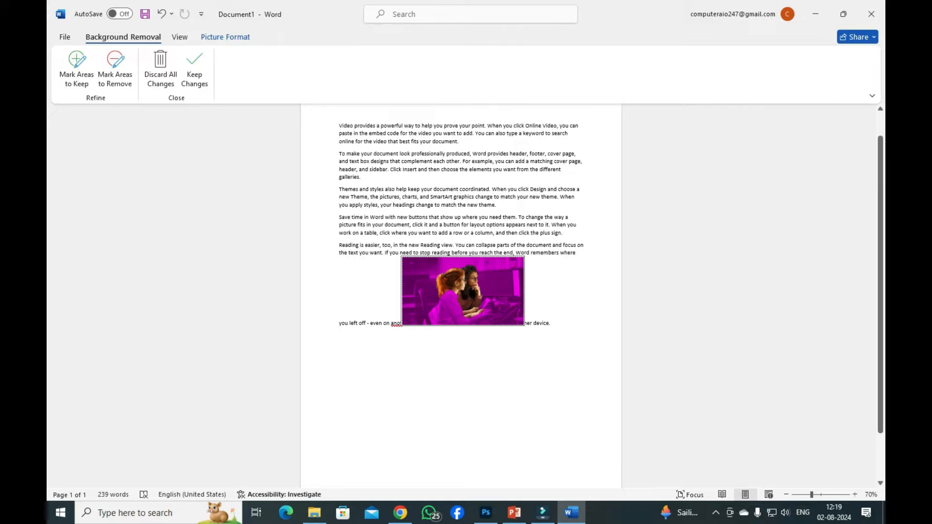
click(194, 68)
click(194, 68)
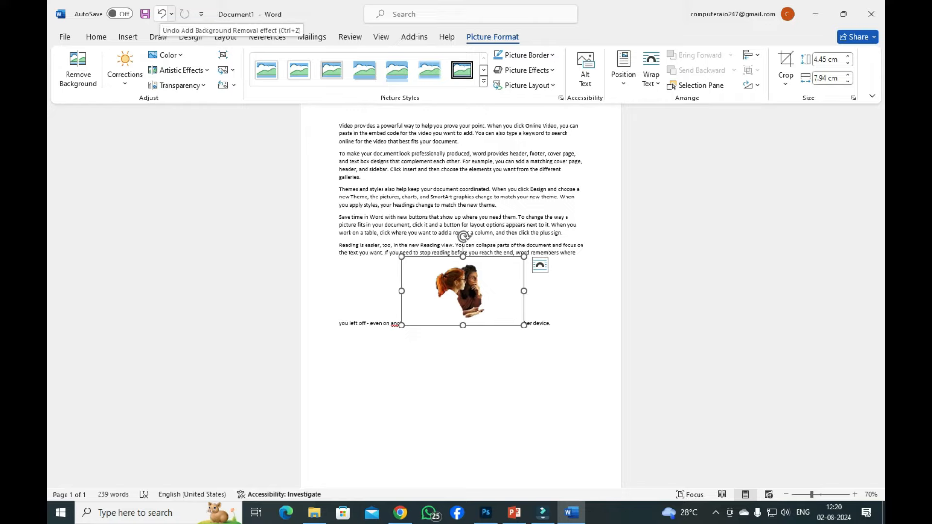
click(161, 14)
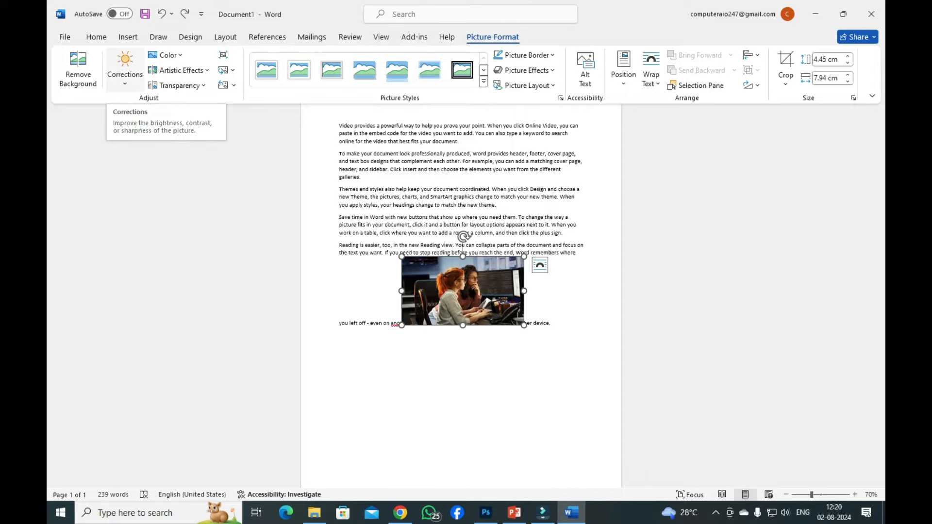
Step: Apply the Brightness +20%, Contrast -40% correction to the picture
click(125, 68)
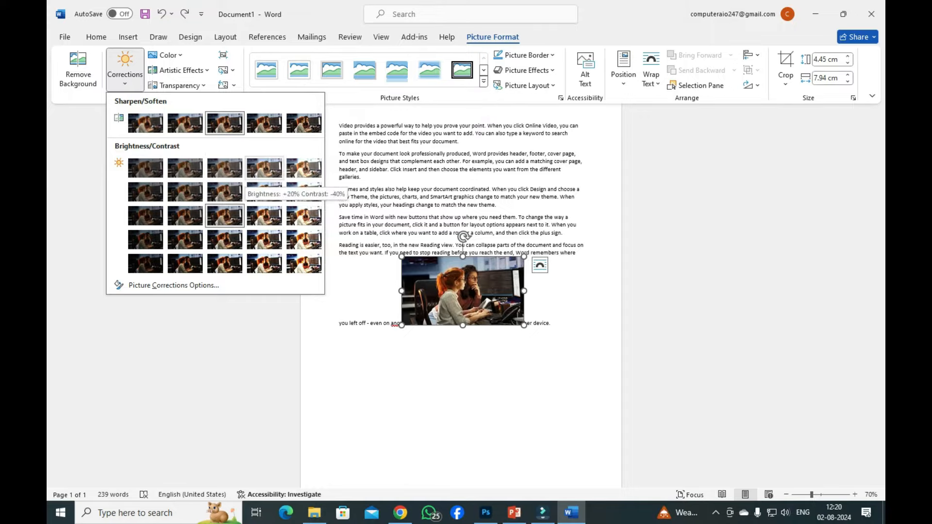
click(263, 170)
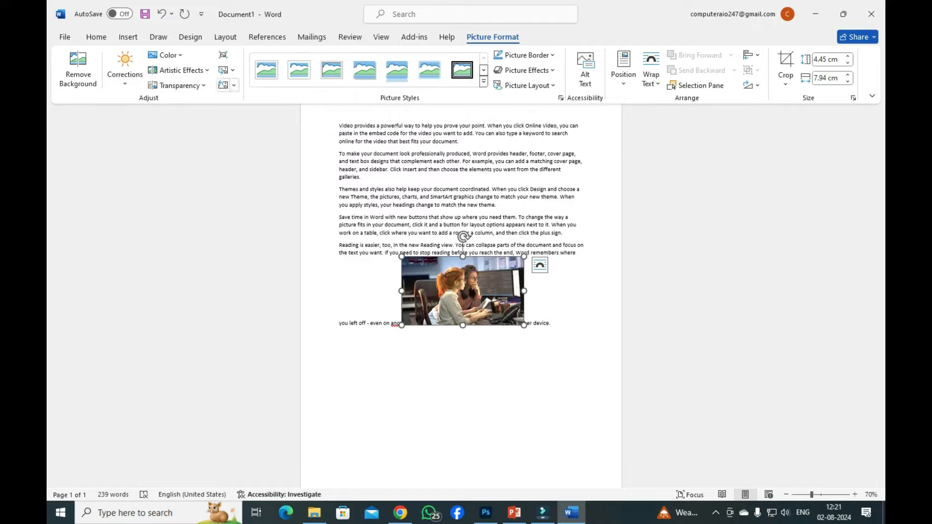
Step: Try a much darker brightness/contrast preset on the picture and undo it
click(125, 73)
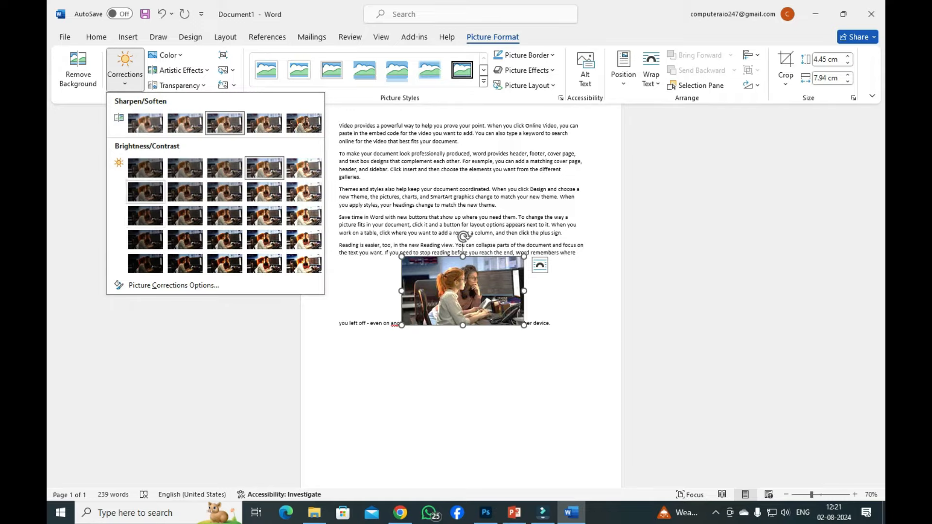
click(142, 195)
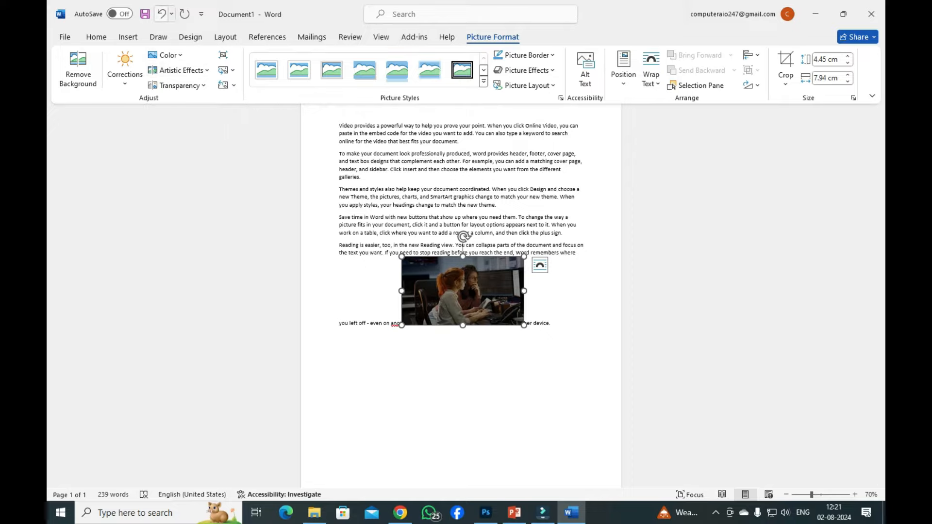
click(161, 14)
Step: Try a pure black-and-white recolor on the picture and undo it
click(166, 55)
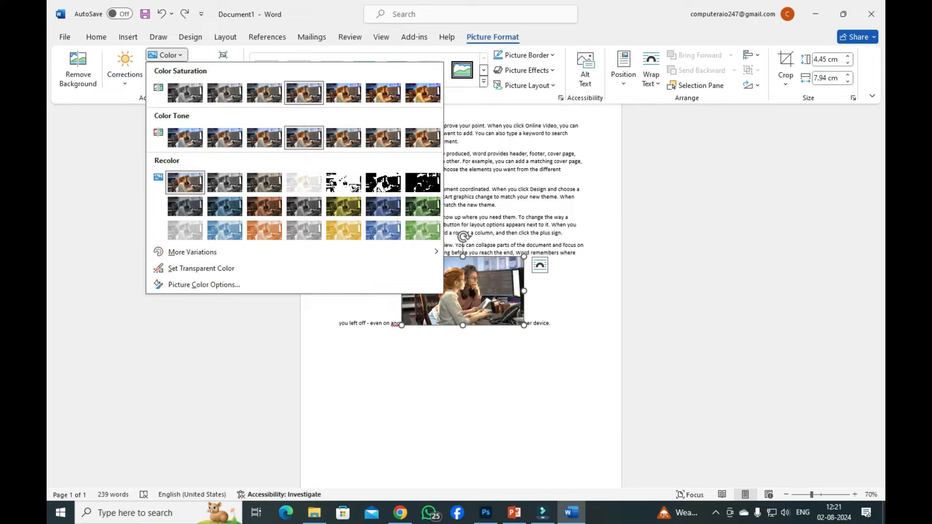
click(383, 182)
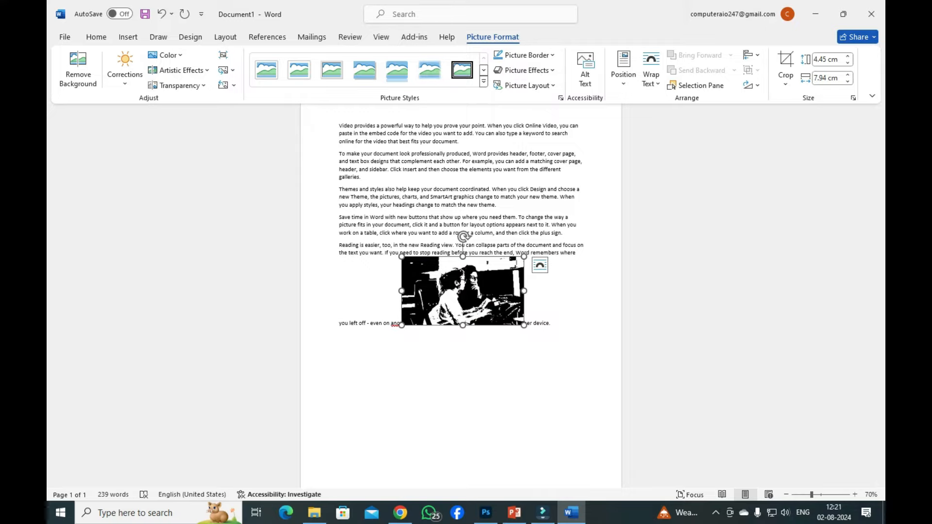
key(ctrl+z)
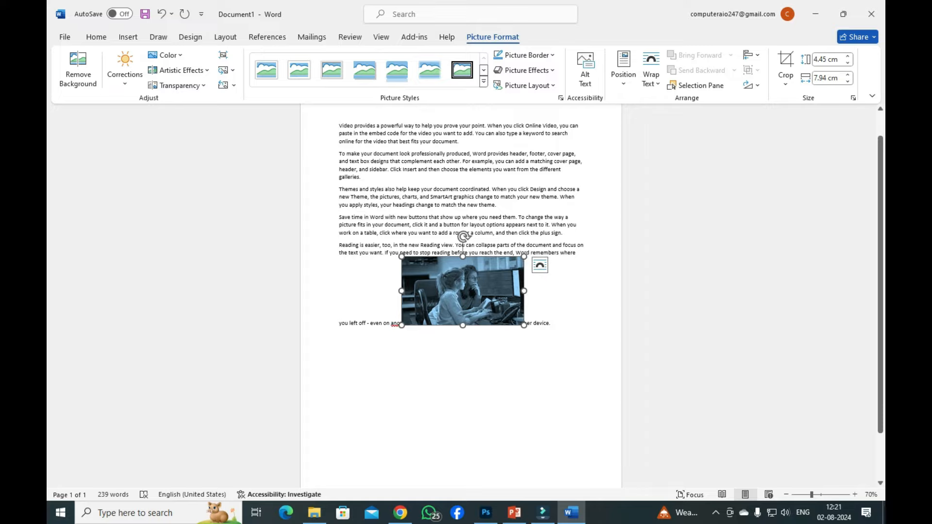
Step: Try the Glass artistic effect on the picture and undo it
click(180, 70)
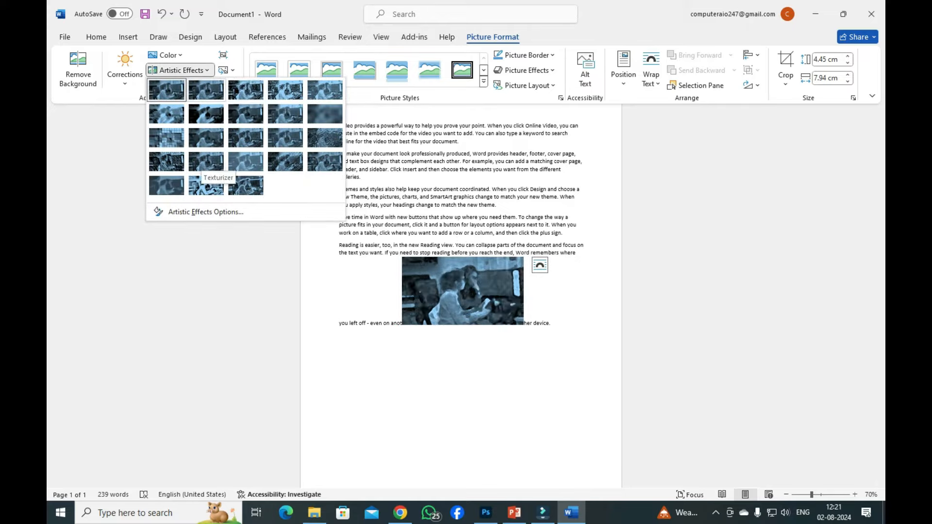
click(325, 138)
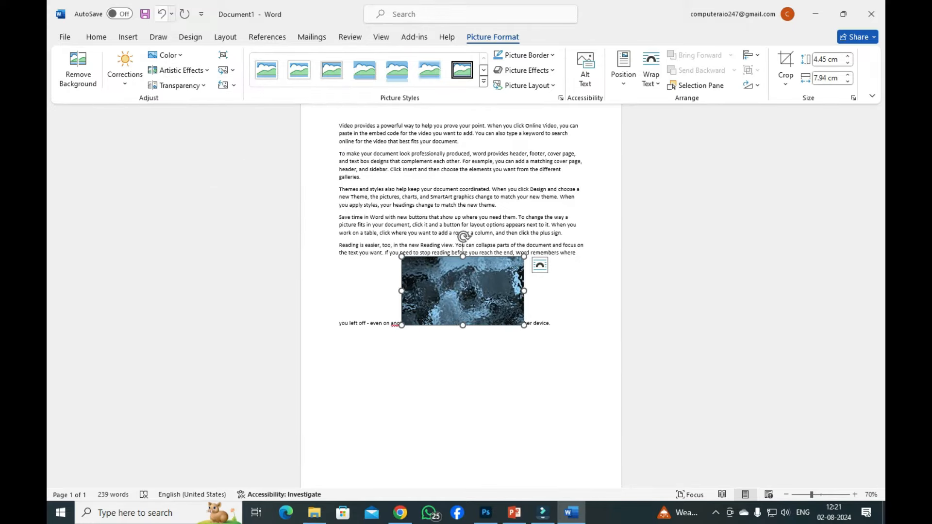
click(161, 14)
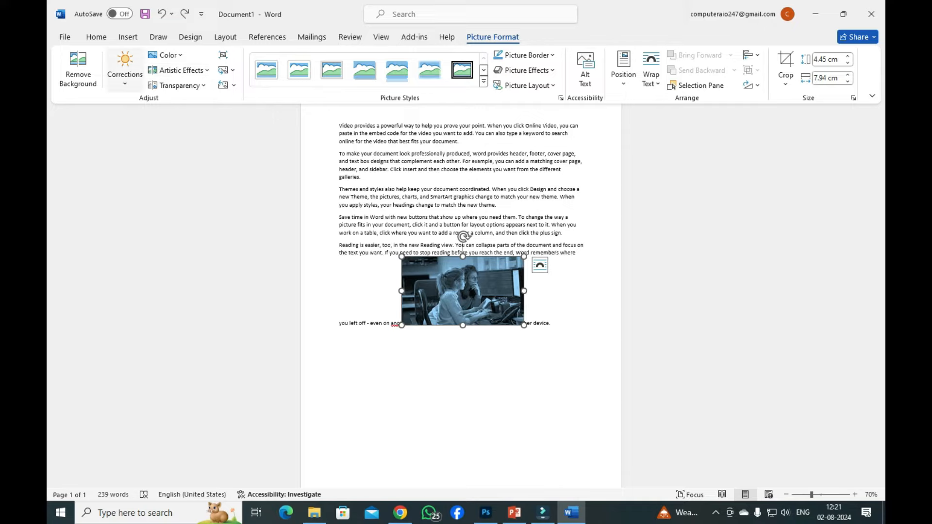
Step: Preview the picture's transparency presets, and try the Soft Edge Oval picture style and undo it
click(178, 86)
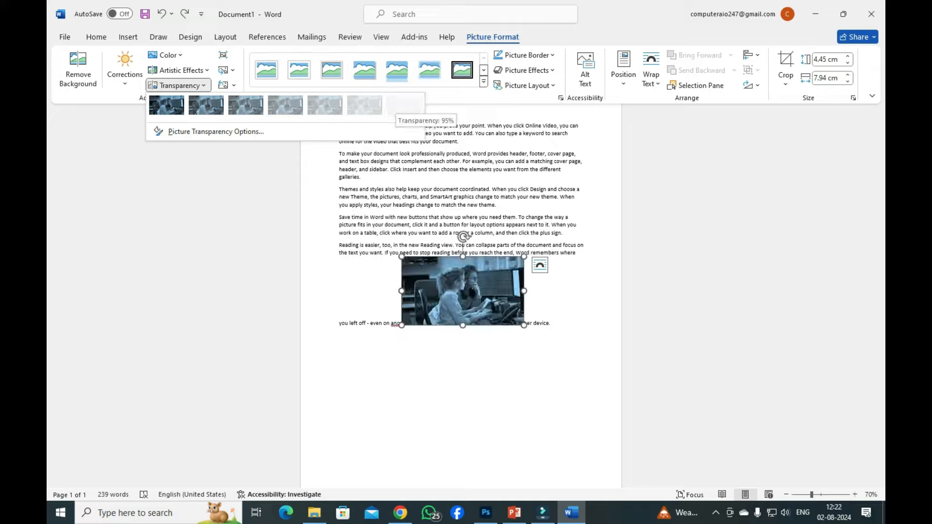
key(Escape)
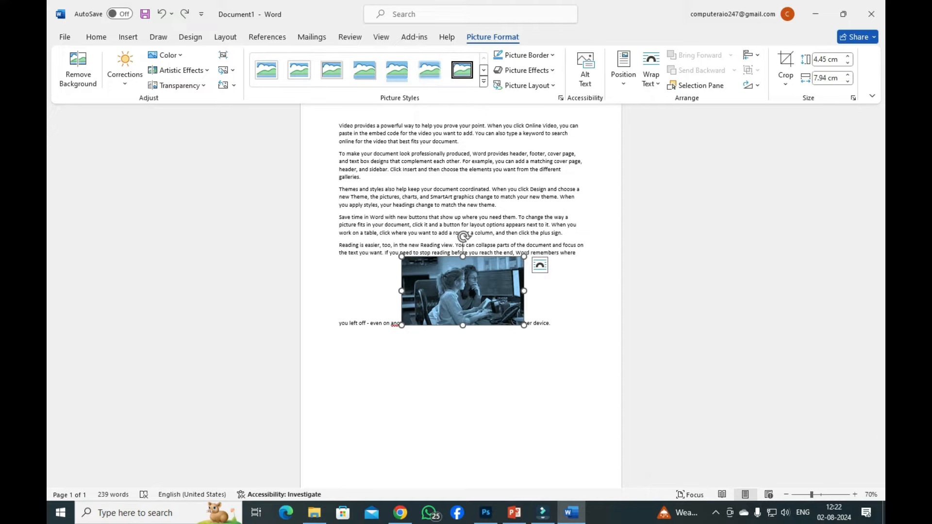
click(483, 81)
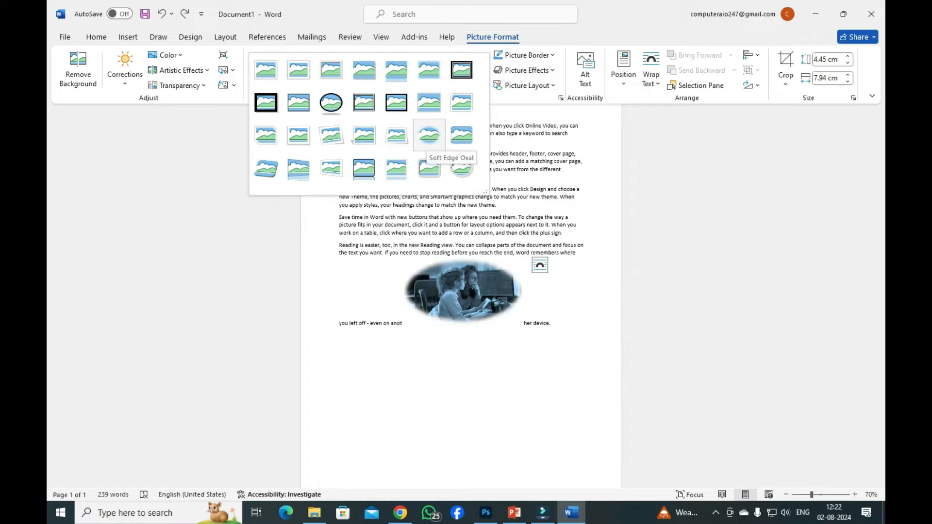
click(429, 136)
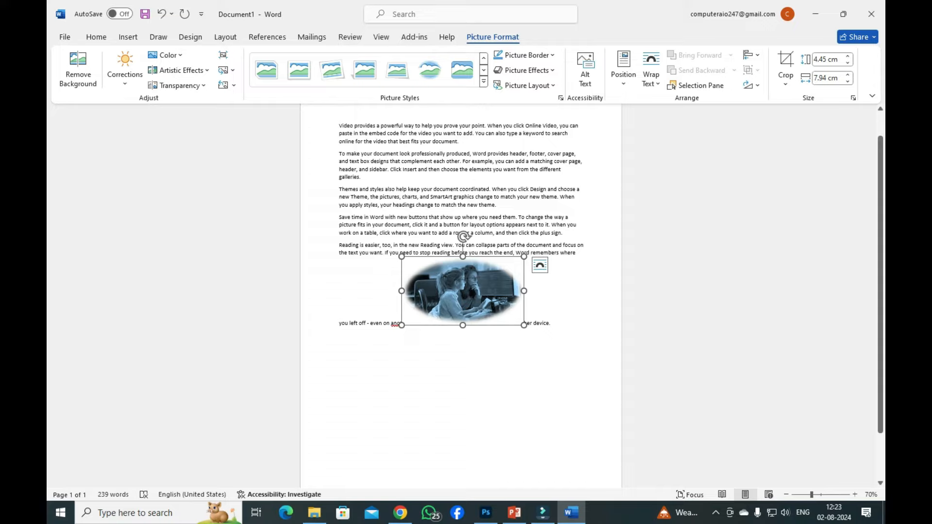
key(ctrl+z)
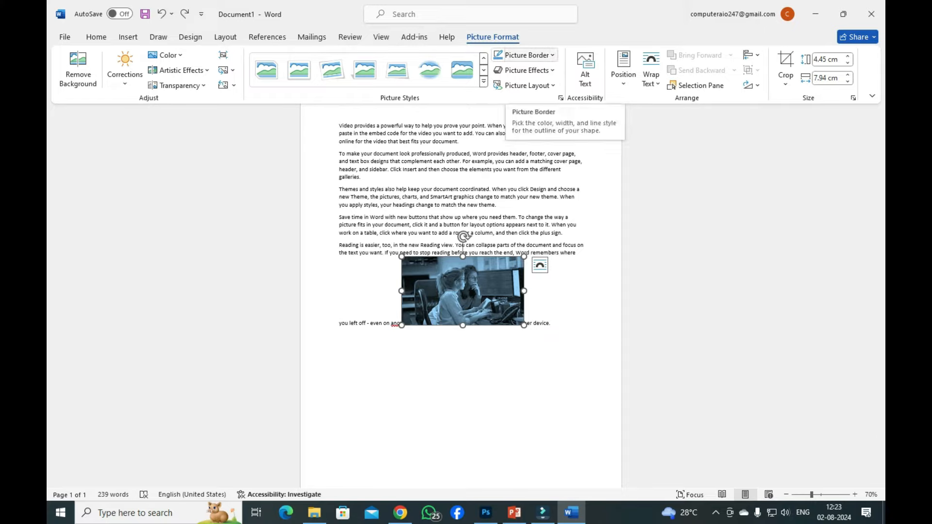
Step: Add a thick outline to the picture and color it with a light gray theme color
click(527, 55)
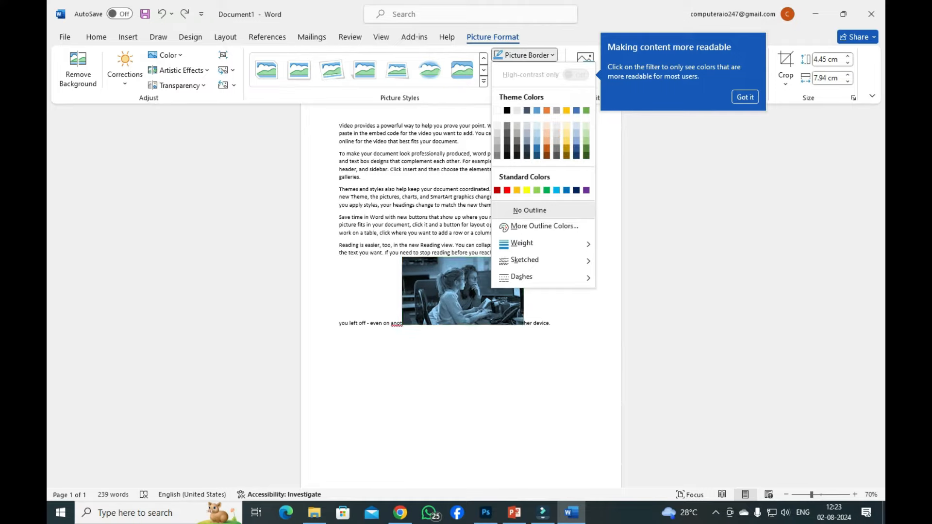
mouse_move(530, 244)
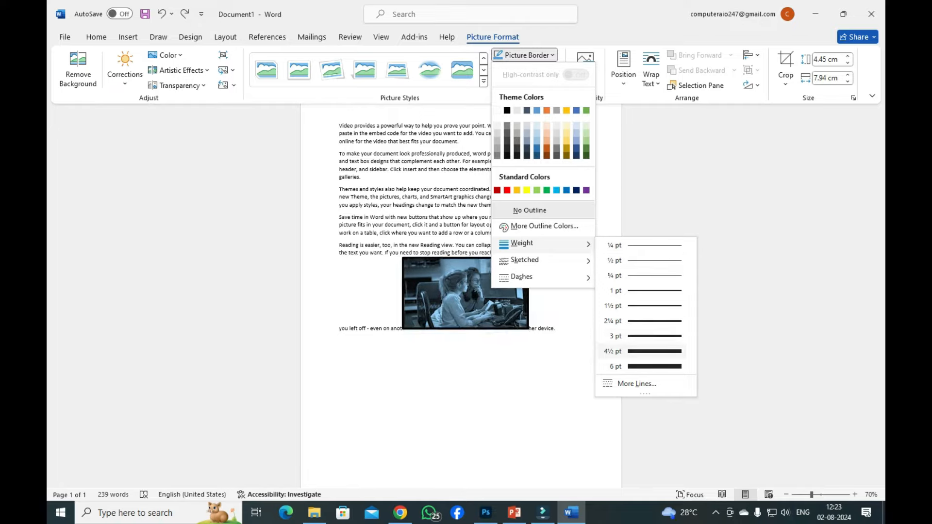
click(641, 351)
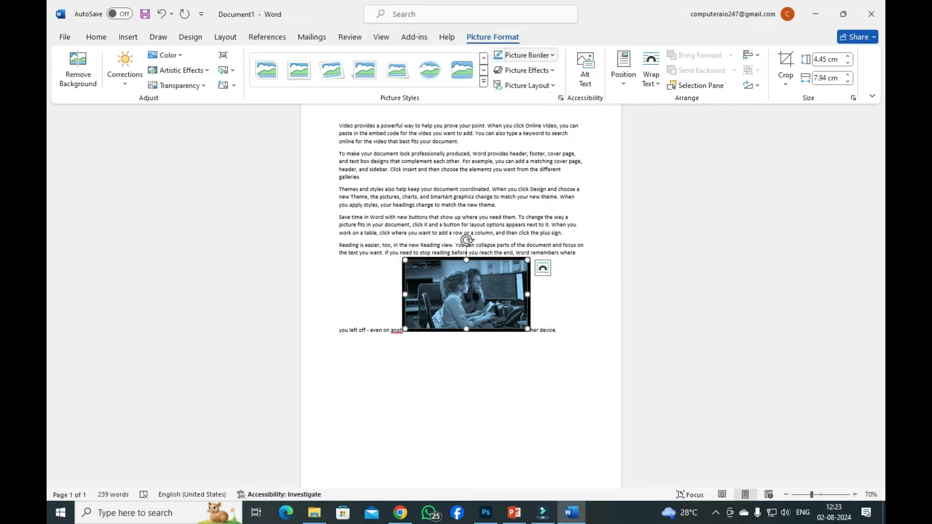
click(527, 54)
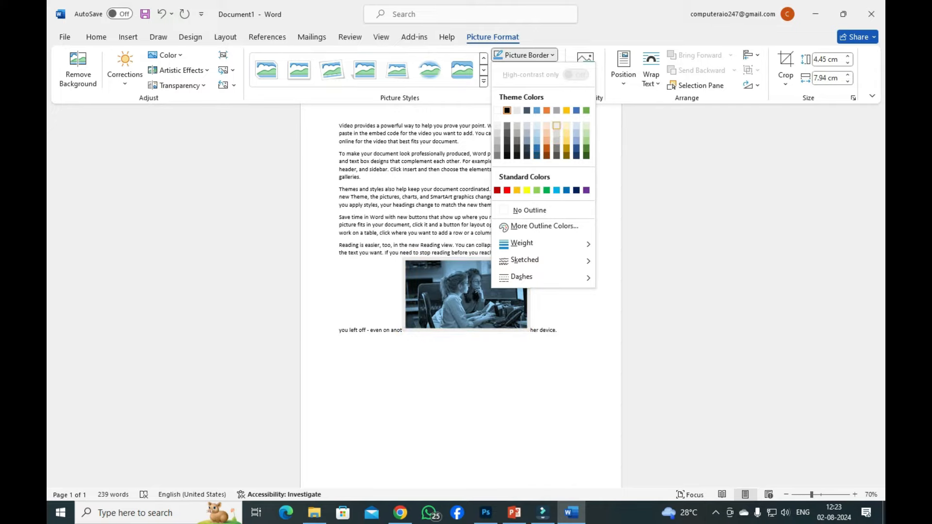
click(556, 140)
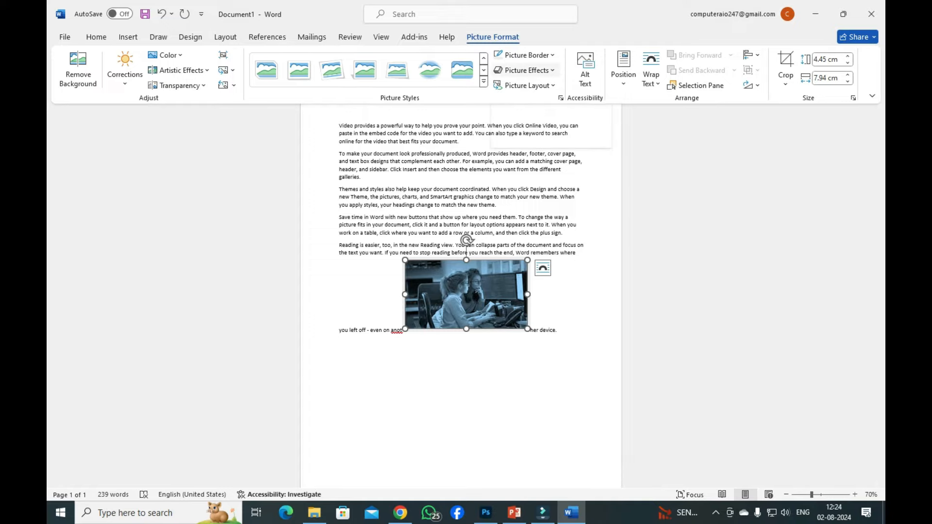
Step: Preview the Reflection, Glow, Soft Edges and 3-D Rotation effects on the picture without applying any
click(525, 70)
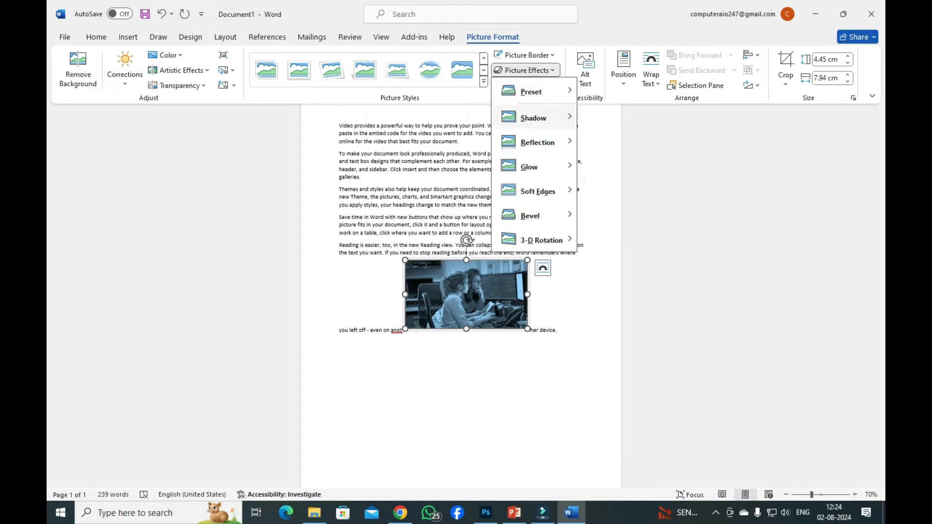
mouse_move(537, 142)
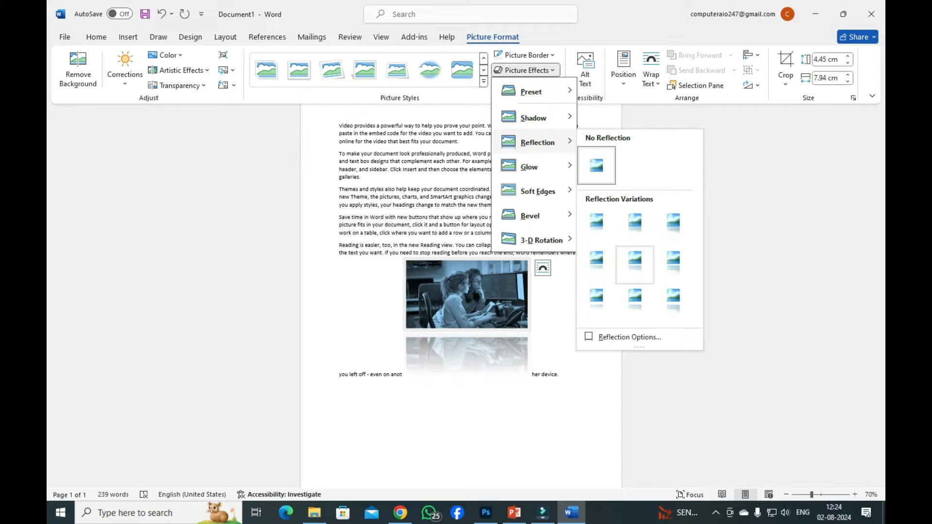
mouse_move(534, 166)
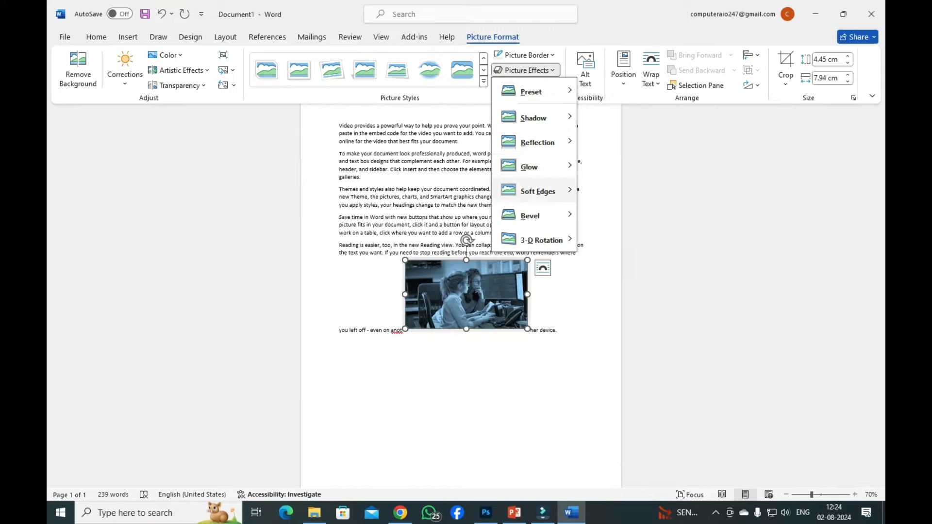
mouse_move(536, 191)
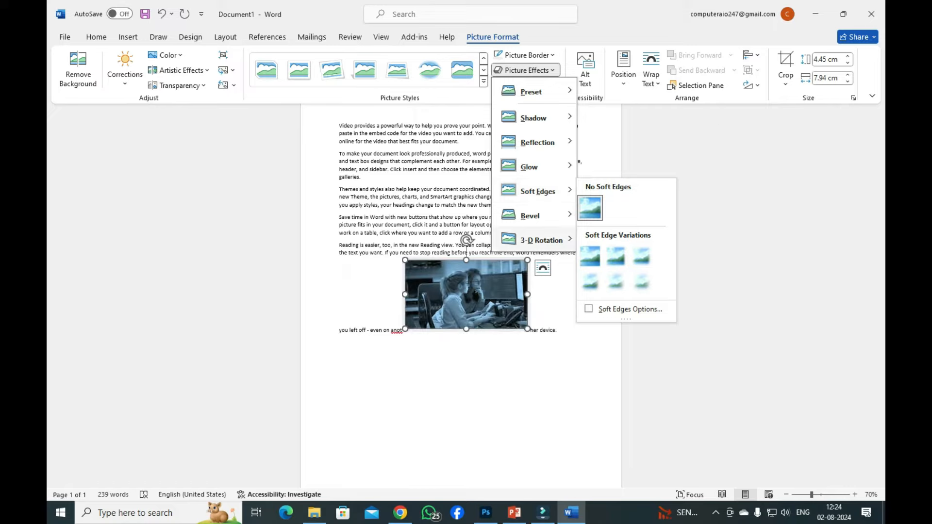
mouse_move(539, 240)
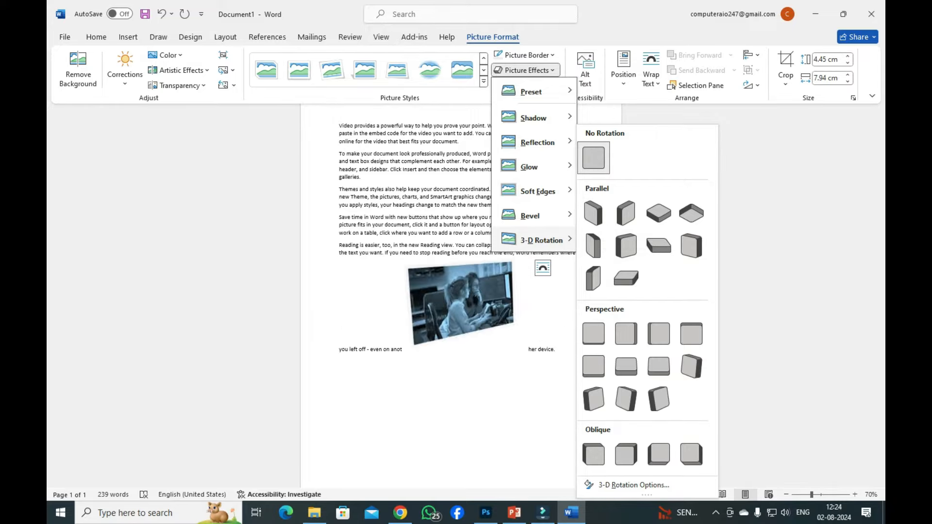
key(Escape)
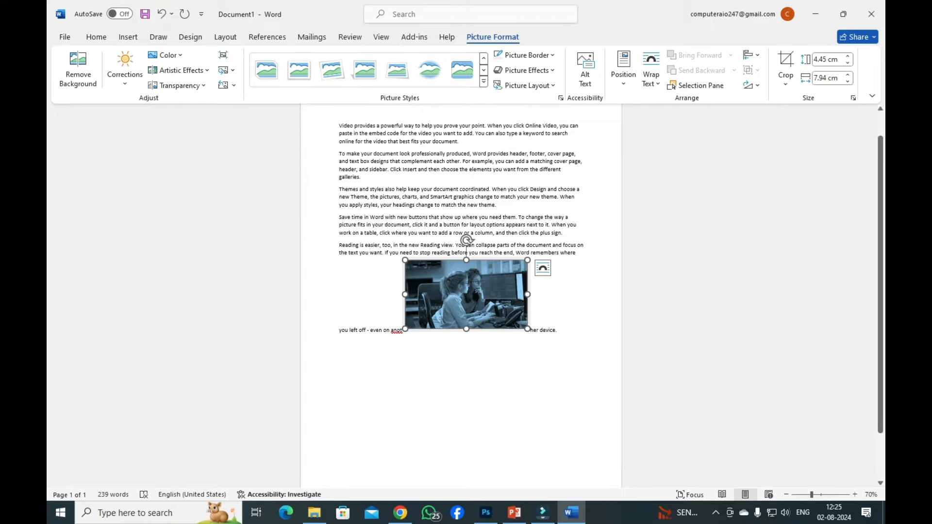
Step: Examine the available page position layouts for the picture without choosing one
scroll(467, 240, up, 1)
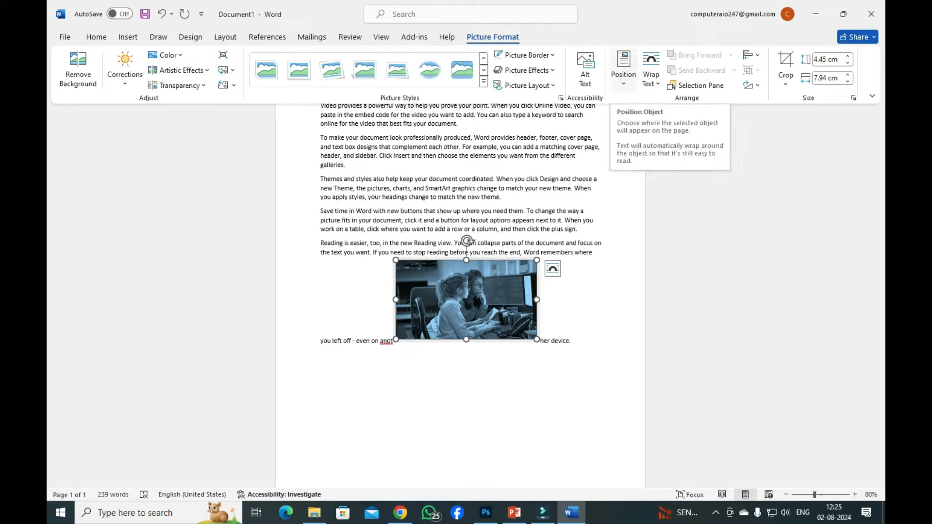
click(623, 68)
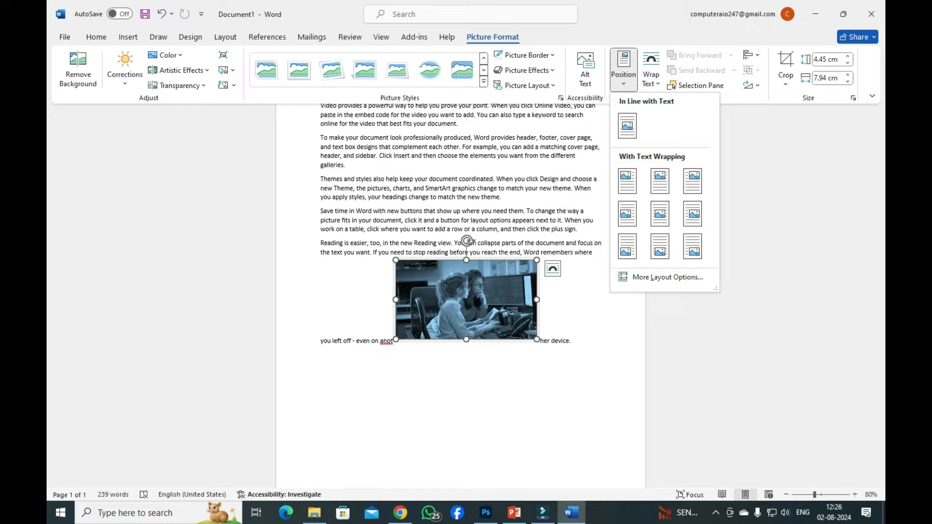
click(320, 354)
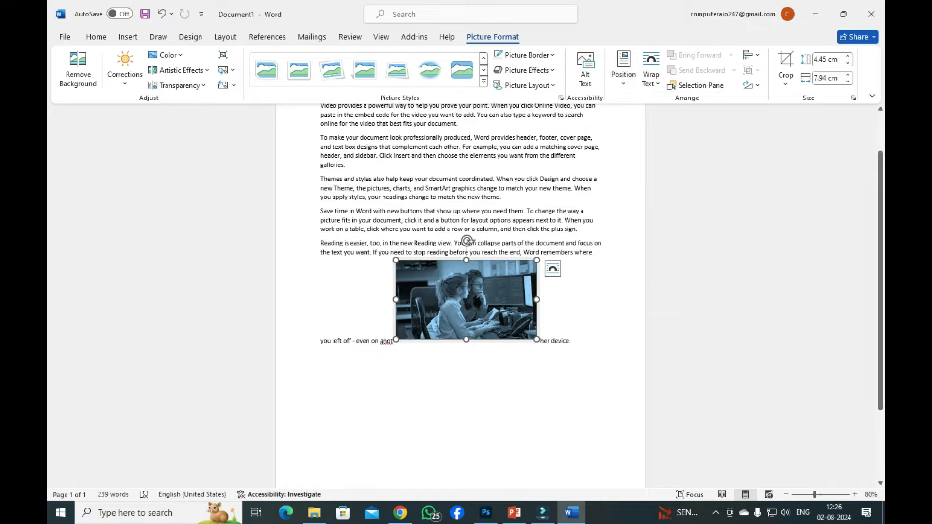
Step: Try to move the picture freely while it is still in line with the text
click(321, 355)
mouse_move(466, 299)
mouse_down()
mouse_move(457, 309)
mouse_move(464, 304)
mouse_up()
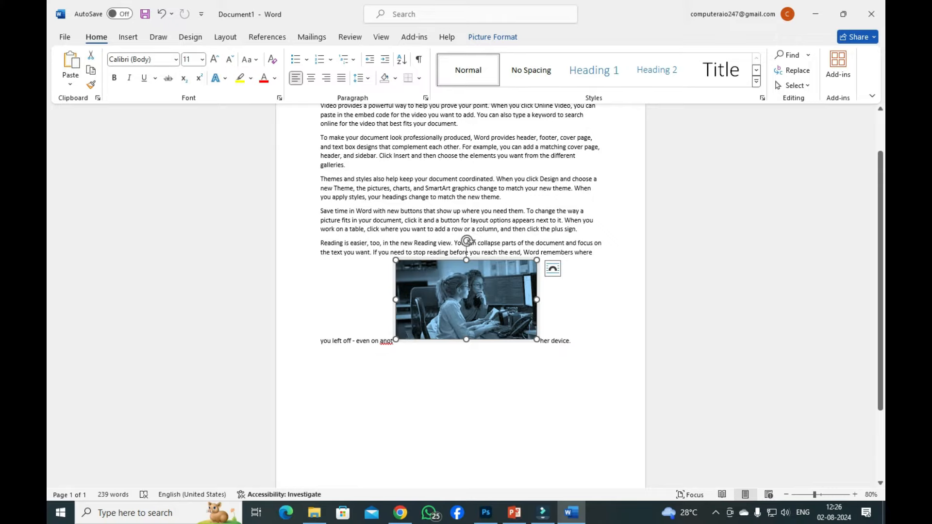
Step: Set the picture's text wrapping to Square and move it up into the "Themes and styles" and "Save time in Word" paragraphs
click(493, 37)
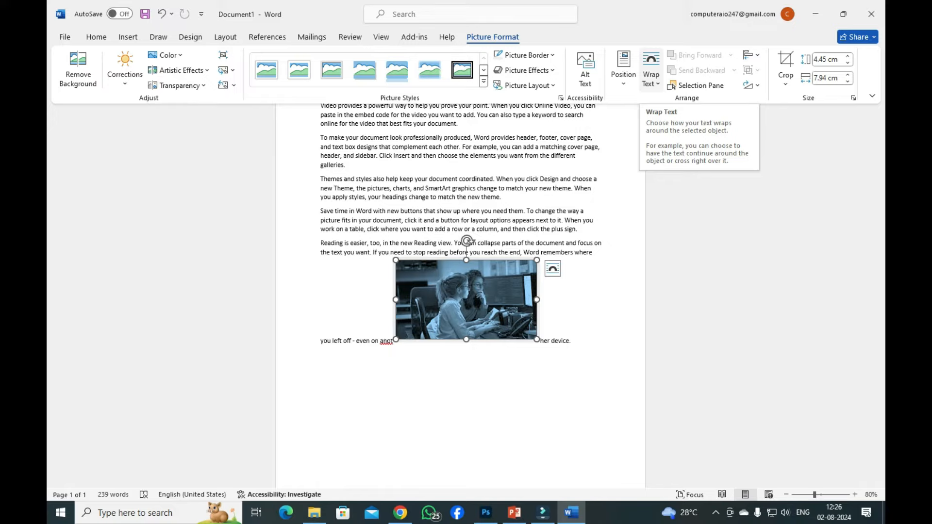
click(651, 78)
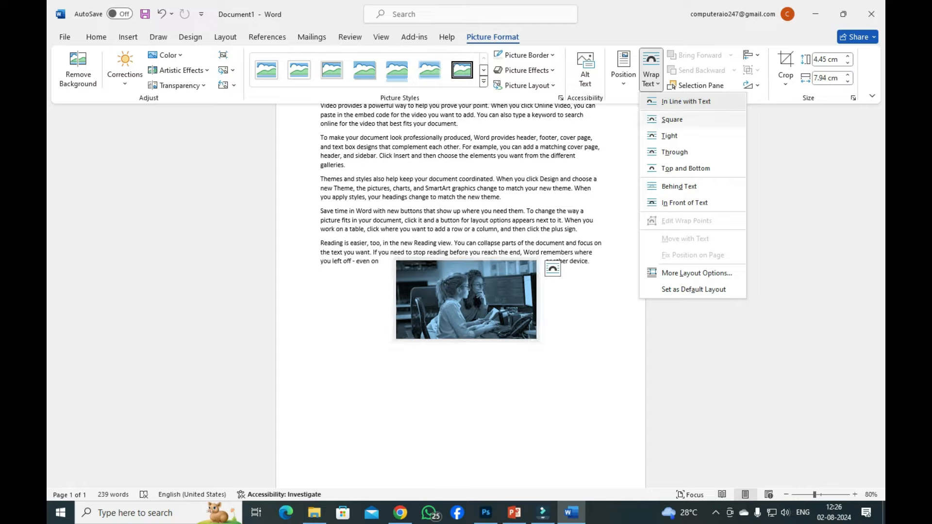
click(672, 120)
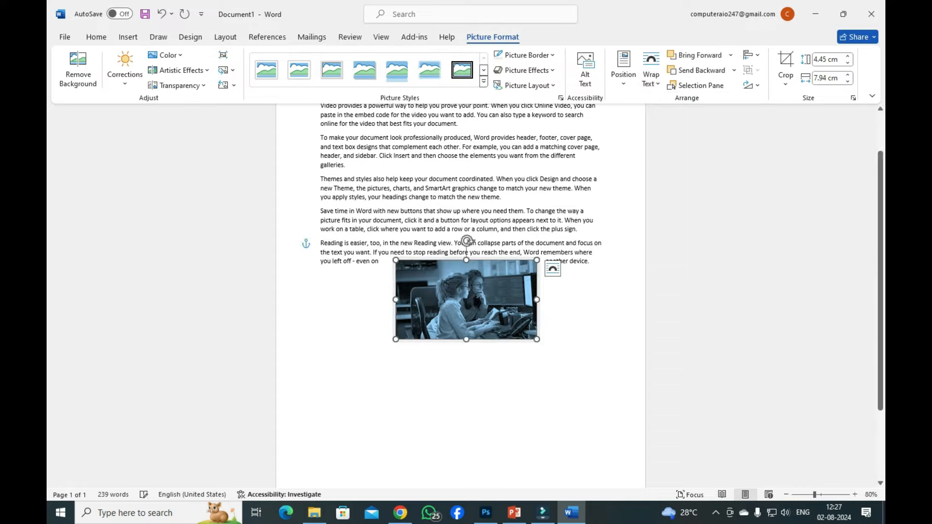
drag(467, 299, 461, 250)
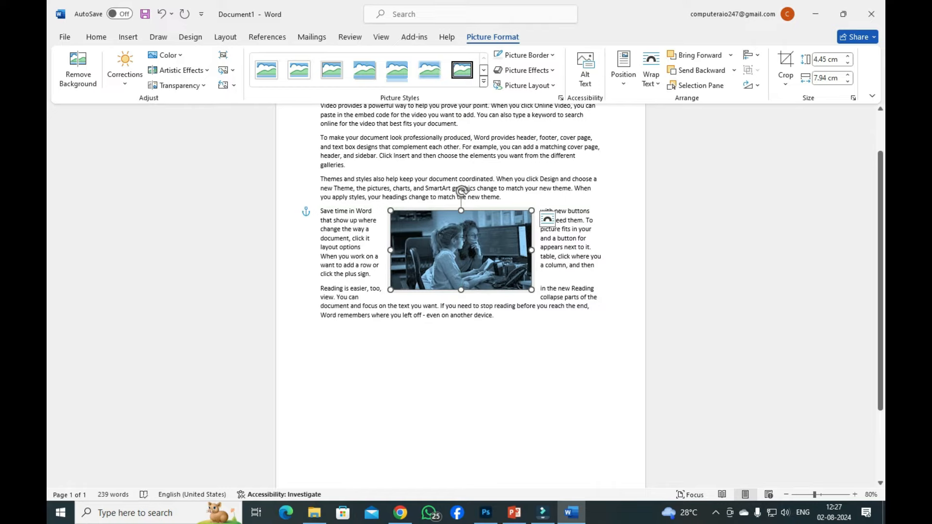
drag(461, 250, 450, 232)
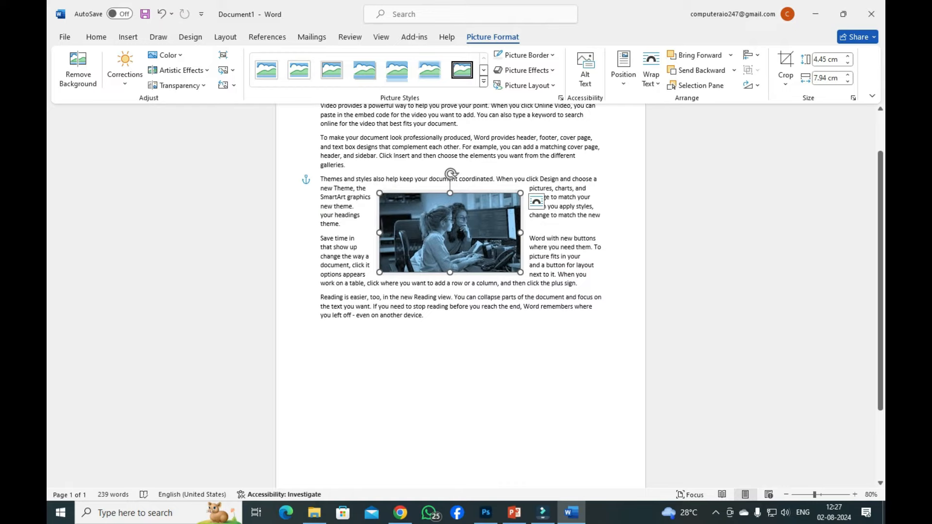
Step: Change the picture's text wrapping to Tight
click(651, 78)
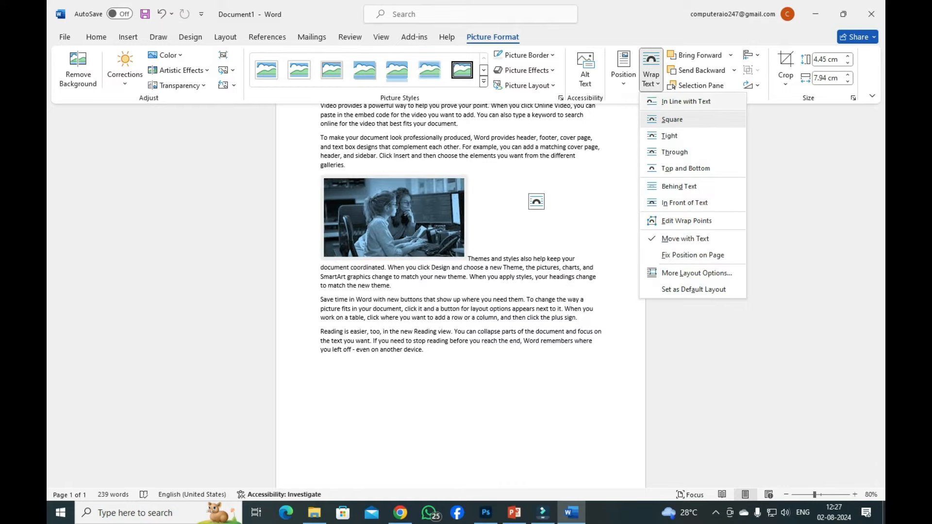
click(670, 136)
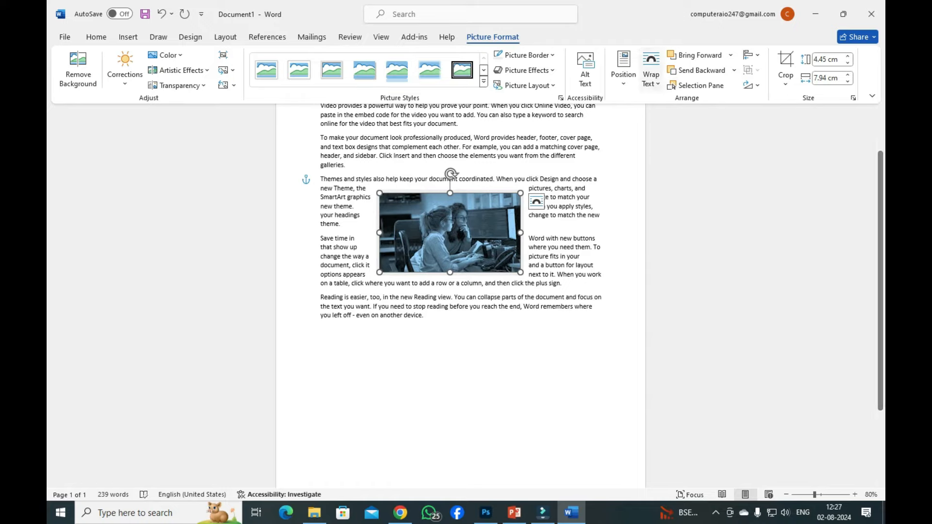
Step: Set the picture's text wrapping to Top and Bottom and move it up between the second and "Themes and styles" paragraphs
click(651, 75)
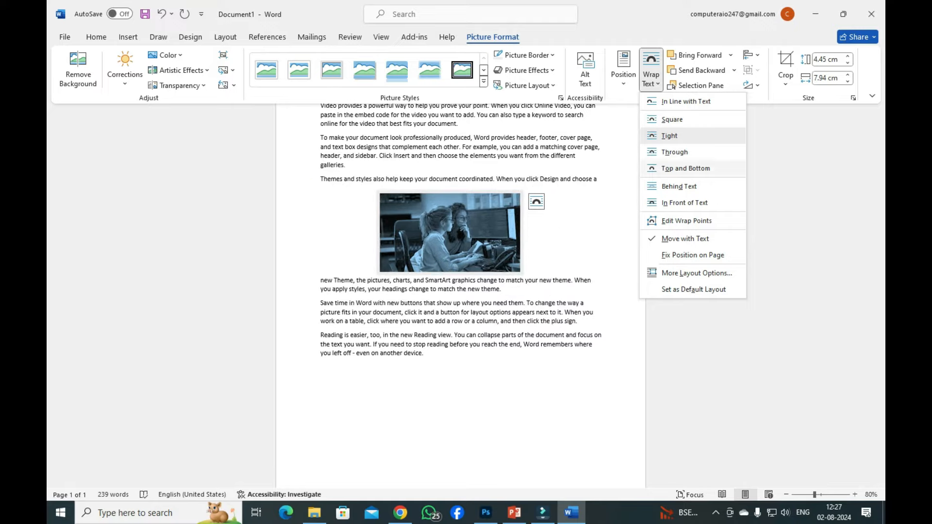
click(684, 168)
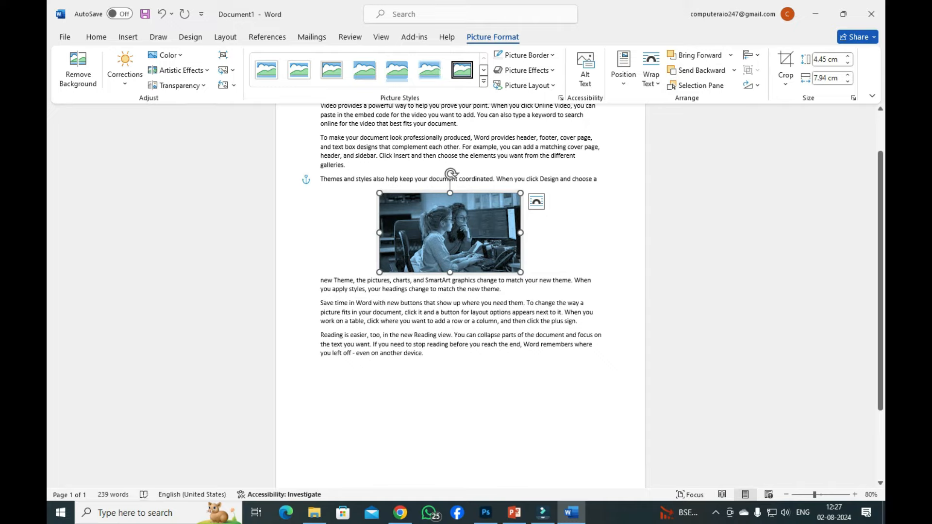
mouse_move(450, 232)
mouse_down()
mouse_move(446, 172)
mouse_move(446, 229)
mouse_up()
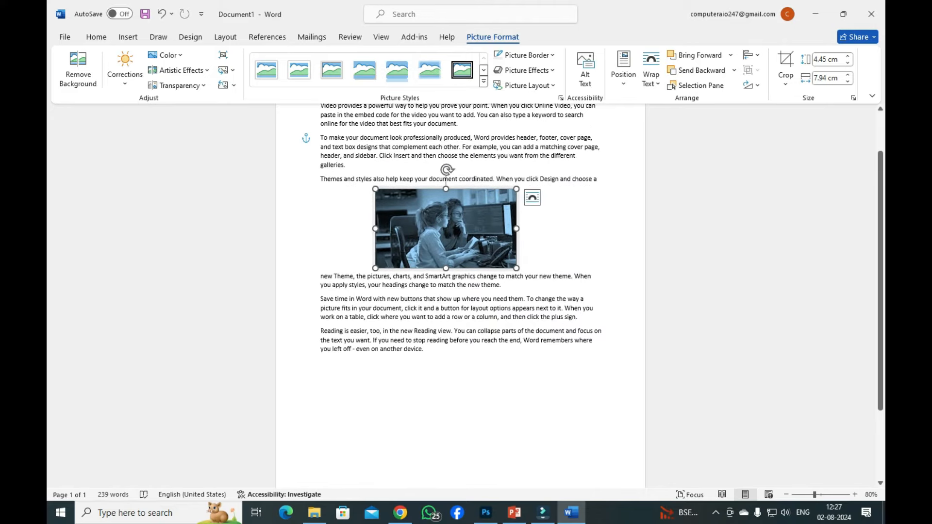
drag(446, 228, 481, 217)
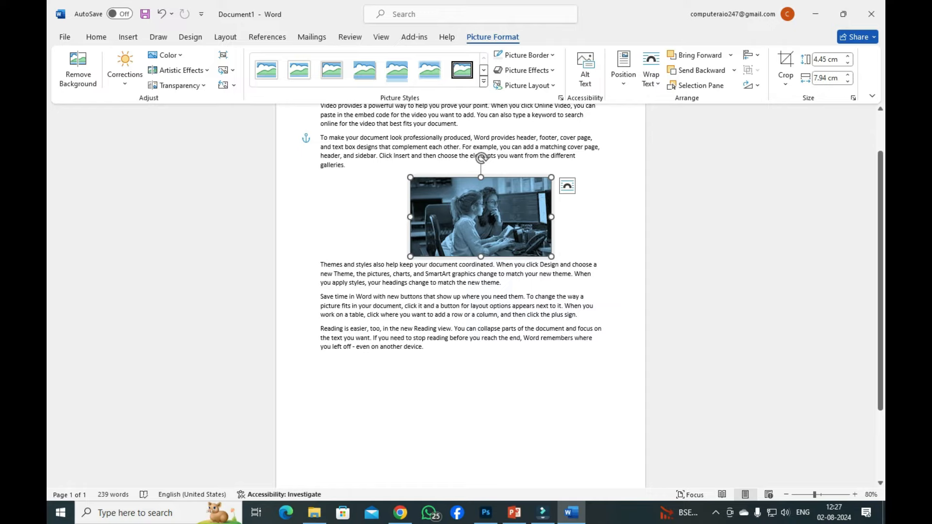
Step: Change the picture's text wrapping to Behind Text
click(651, 80)
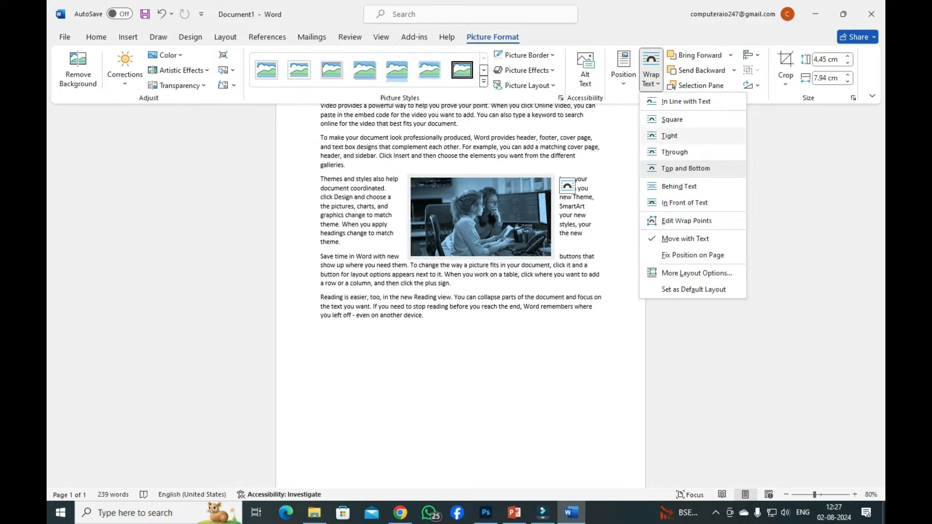
click(679, 187)
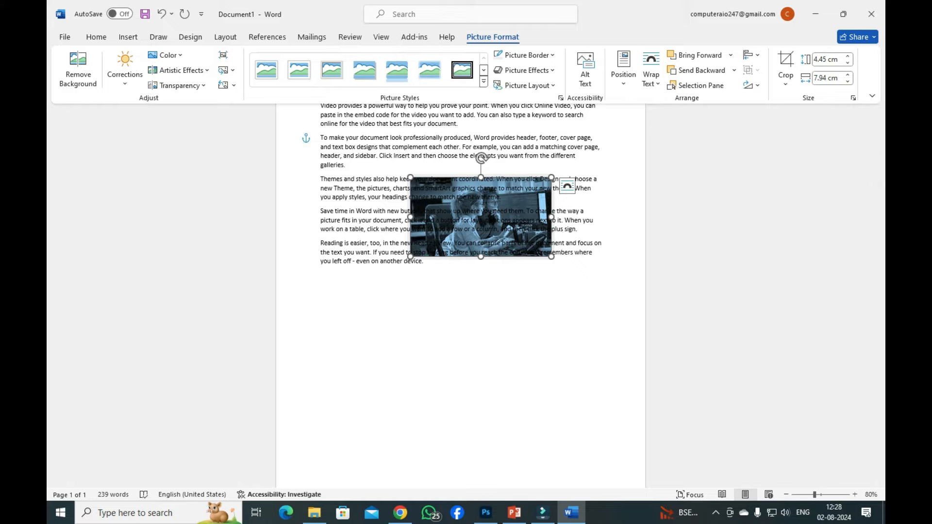
Step: Set the picture's text wrapping to In Front of Text and move it down over the start of the last paragraph
click(651, 77)
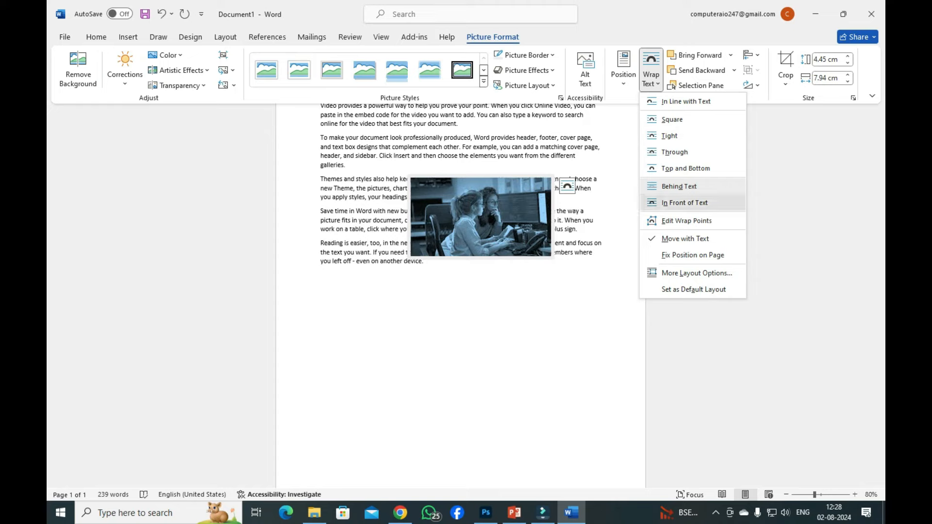
click(685, 203)
mouse_move(481, 216)
mouse_down()
mouse_move(429, 216)
mouse_move(460, 180)
mouse_move(460, 238)
mouse_move(472, 209)
mouse_up()
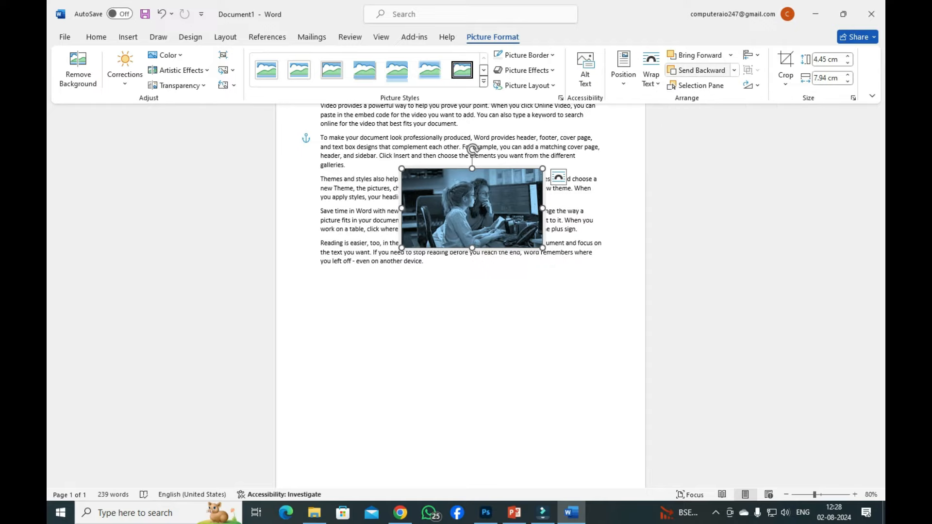
drag(472, 209, 400, 266)
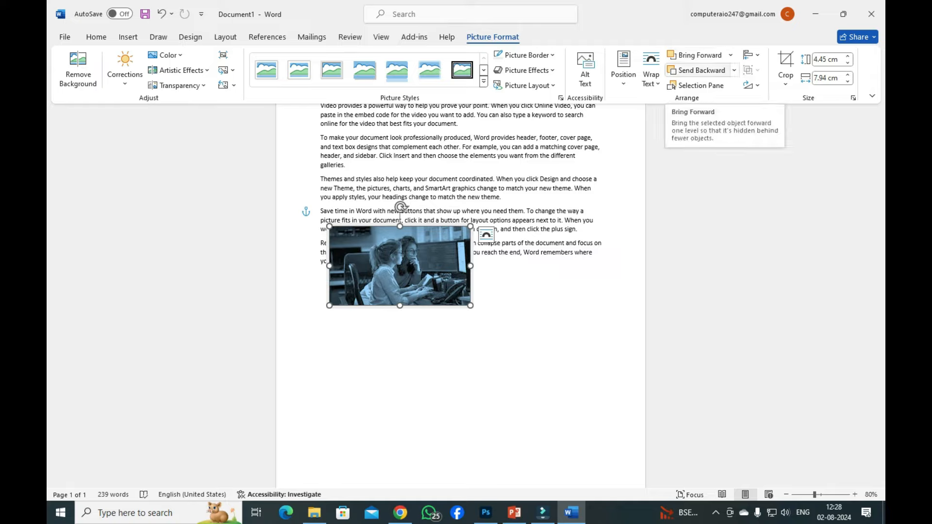
drag(406, 264, 420, 248)
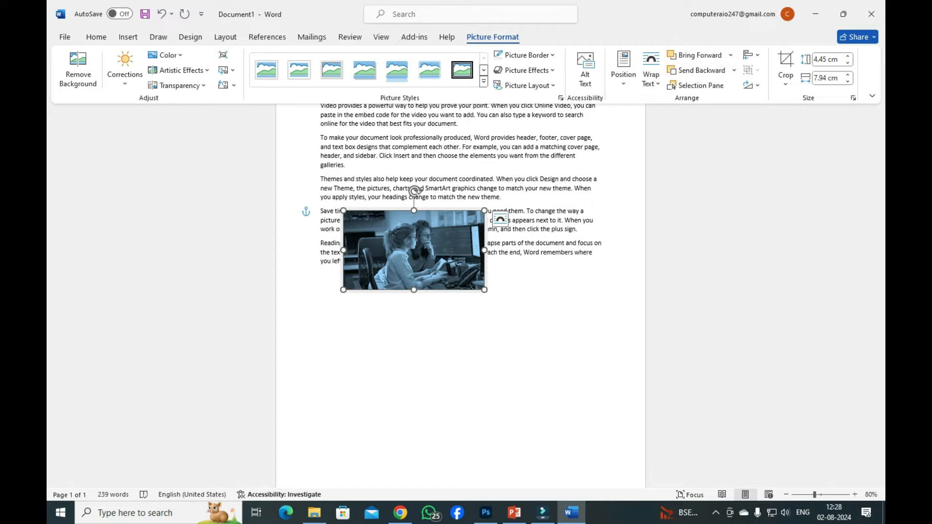
drag(414, 250, 398, 284)
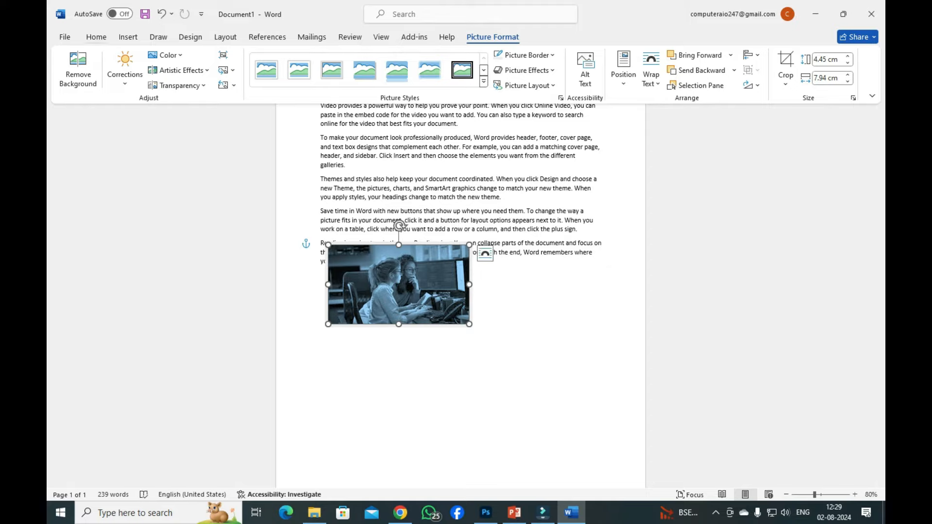
Step: Insert the classroom photo with children at computers as a second picture from this device
click(128, 37)
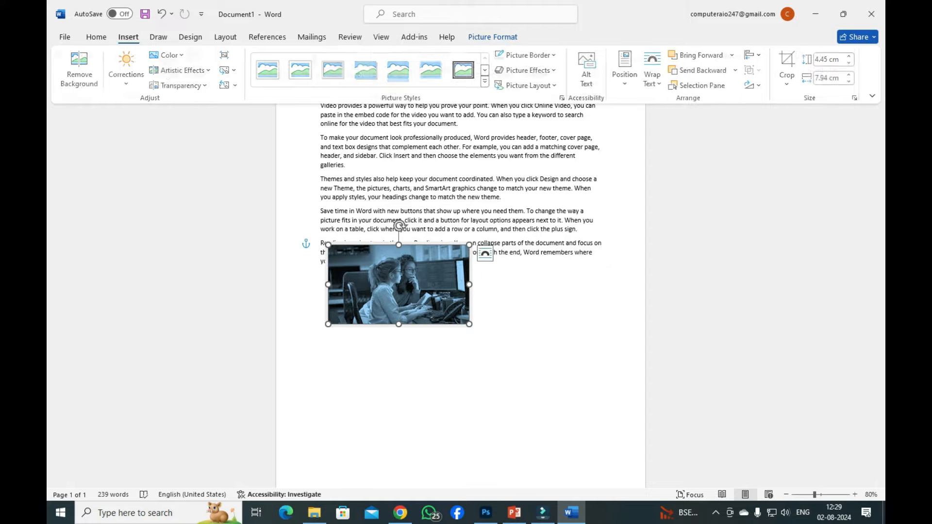
click(175, 68)
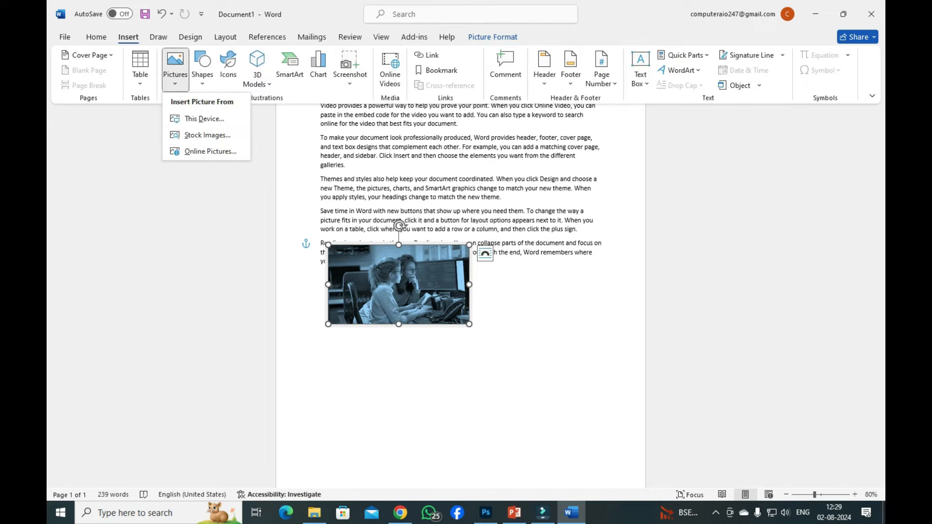
click(190, 119)
double_click(406, 162)
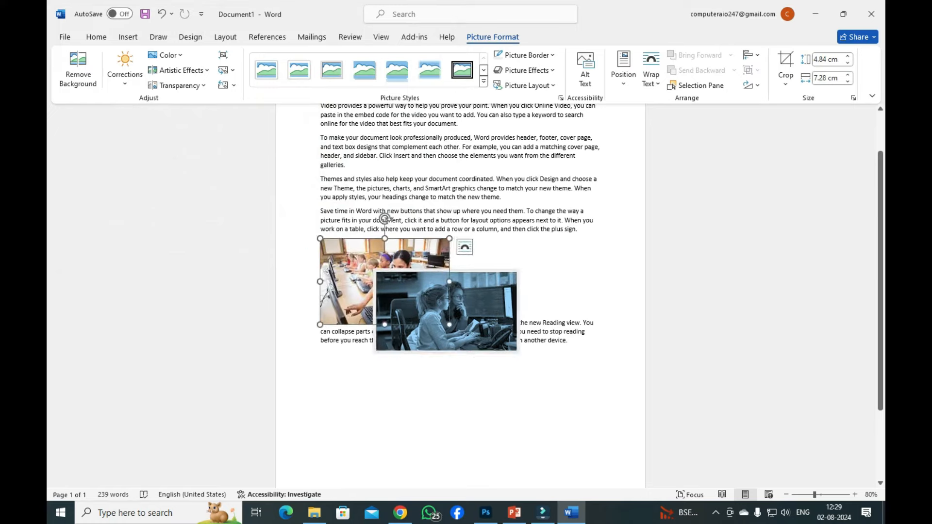
Step: Set the classroom picture's text wrapping to Behind Text and move it below the last paragraph, along the left margin
click(651, 73)
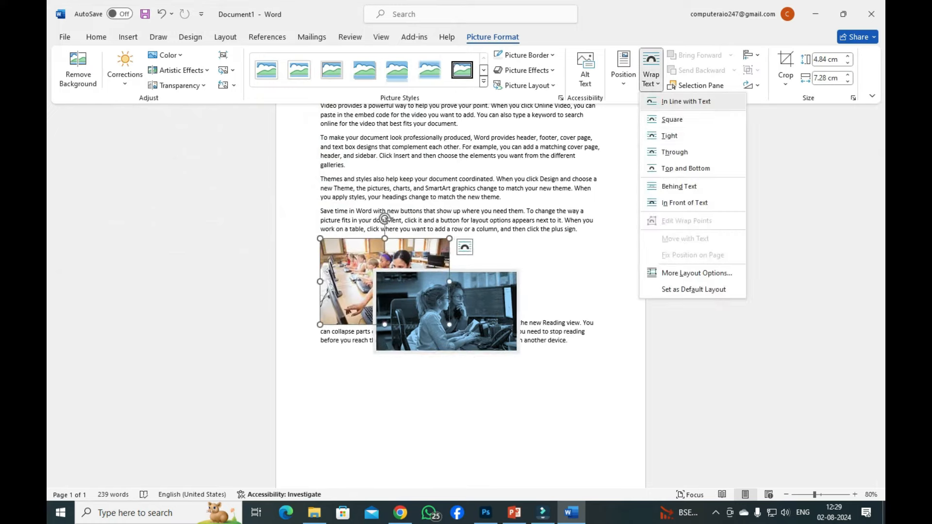
click(680, 186)
drag(350, 291, 349, 364)
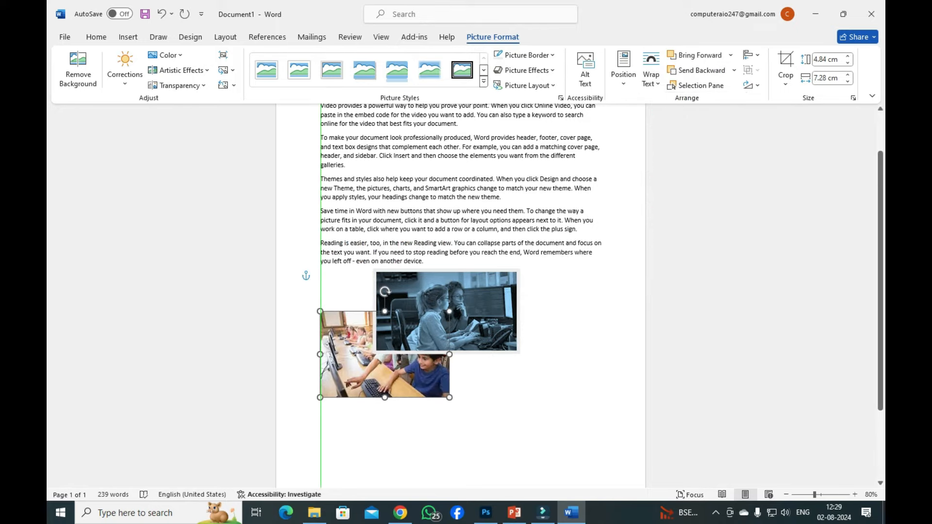
Step: Apply Send to Back and Send Behind Text to the blue-tinted picture that overlaps the classroom picture
click(465, 319)
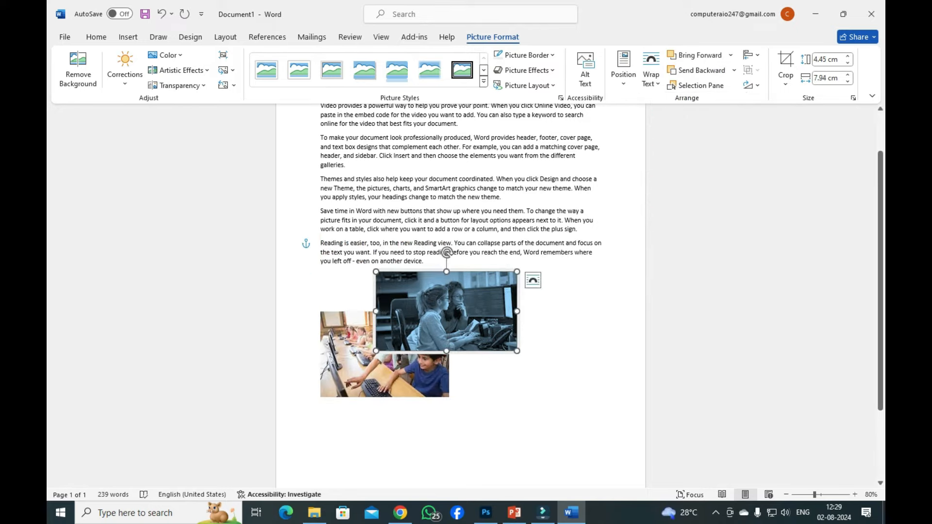
click(391, 376)
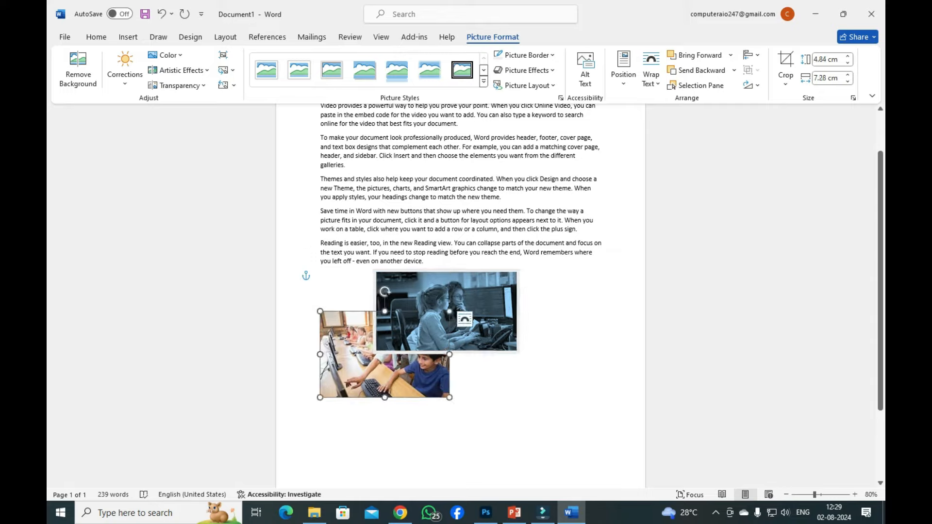
click(446, 286)
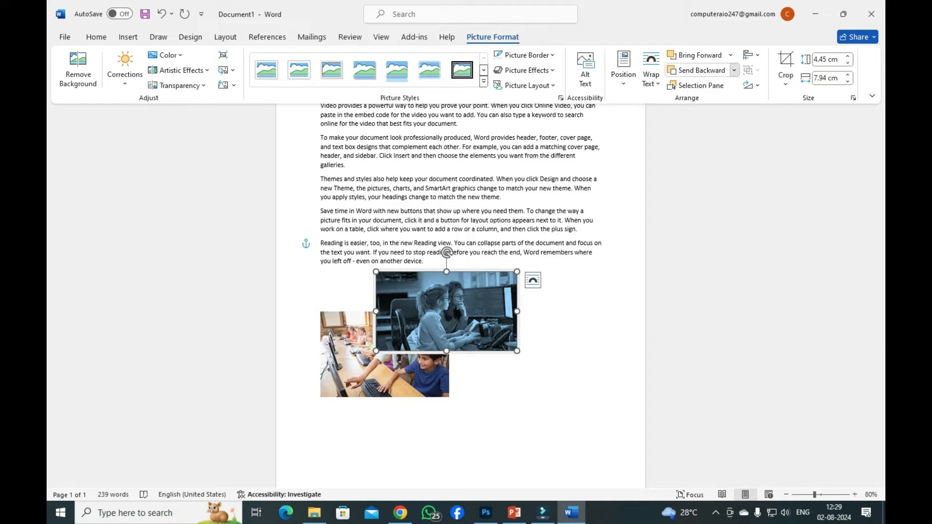
click(734, 70)
click(707, 102)
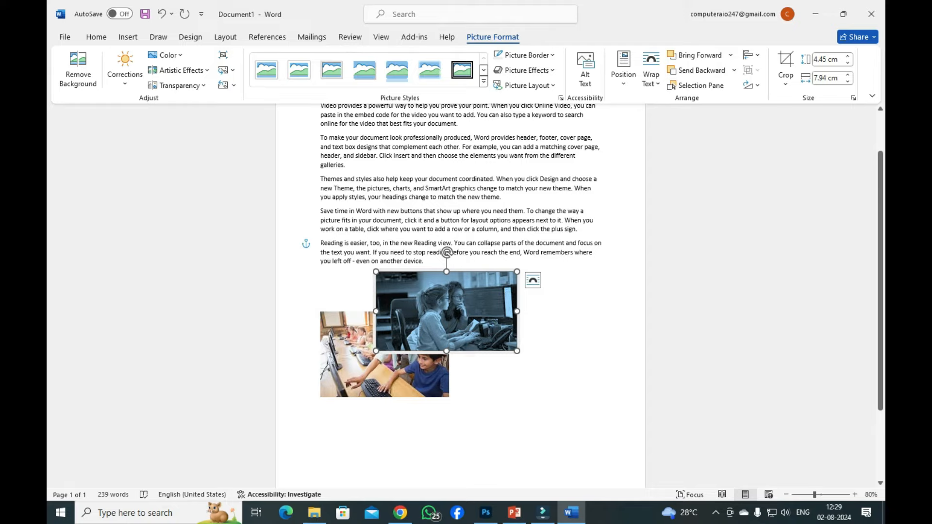
click(734, 70)
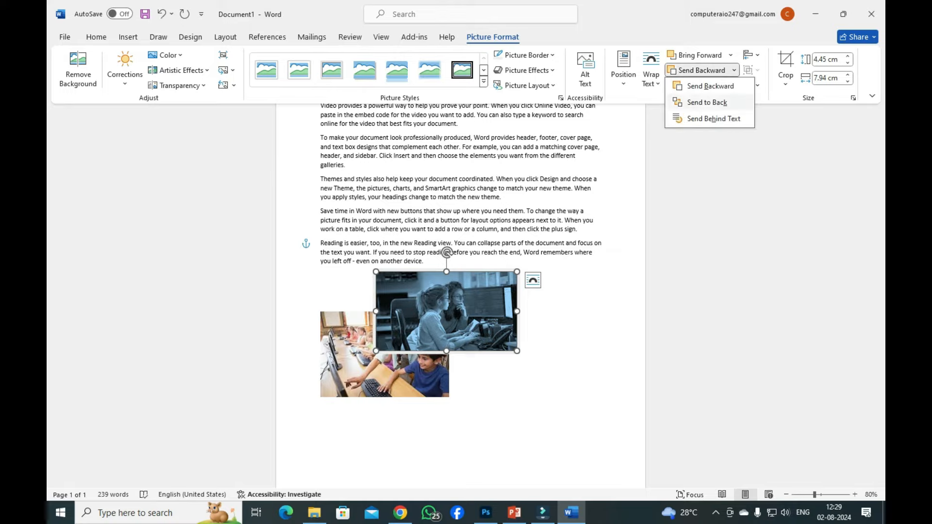
click(714, 119)
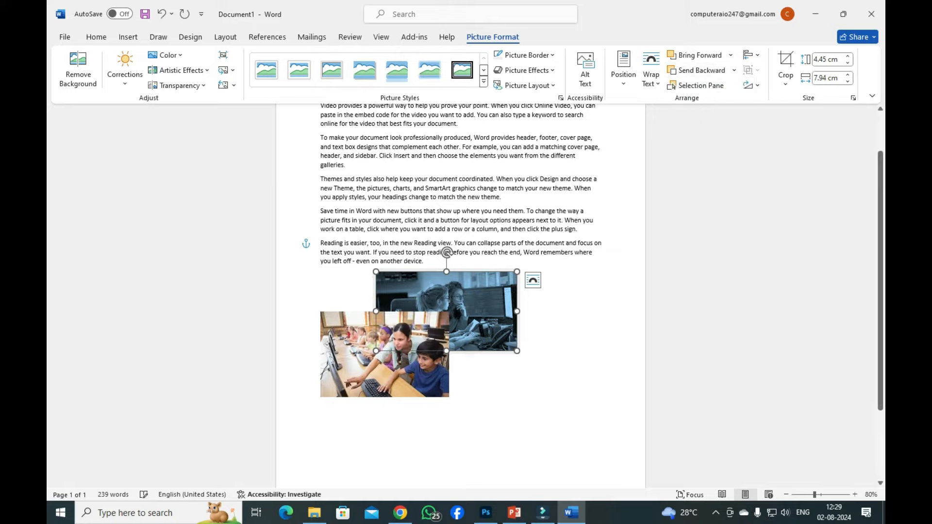
Step: Alternate the blue picture between Bring Forward and Send Backward, leaving it in front, and shift it slightly lower over the classroom picture
click(699, 55)
click(701, 71)
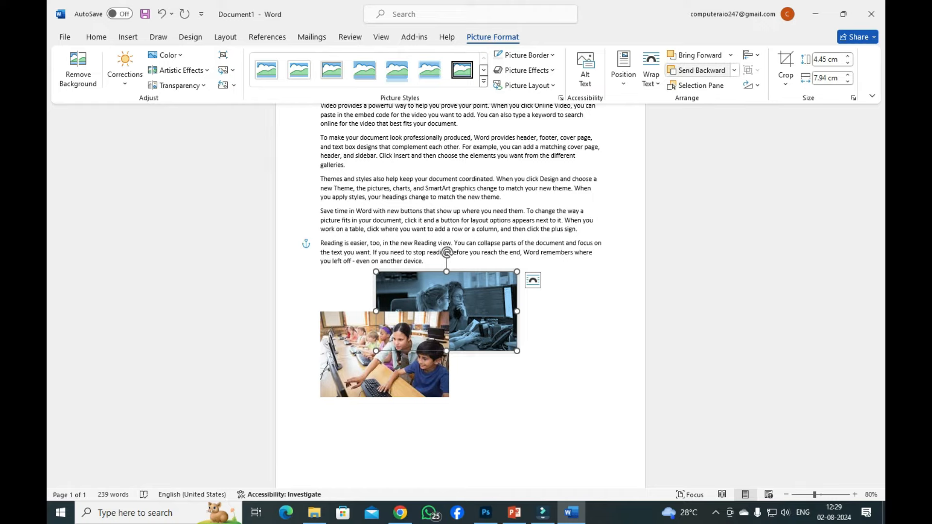
click(699, 55)
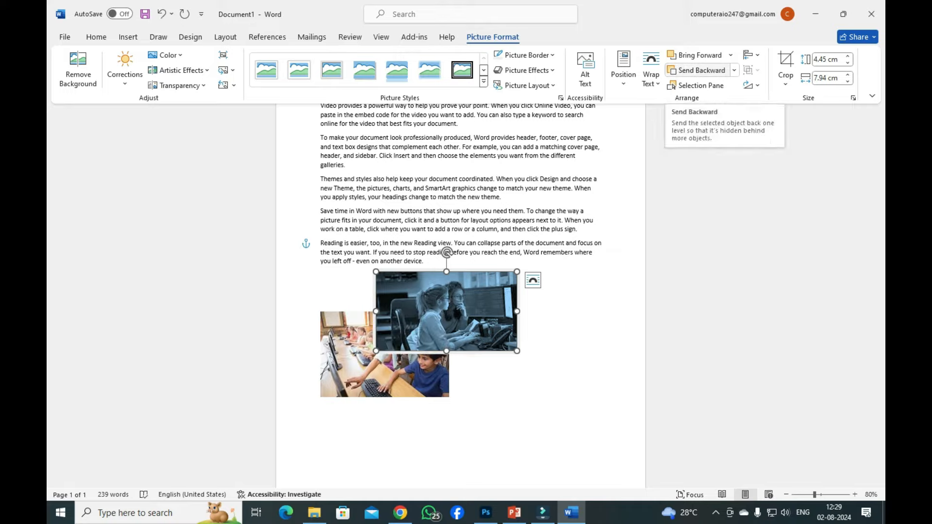
click(701, 71)
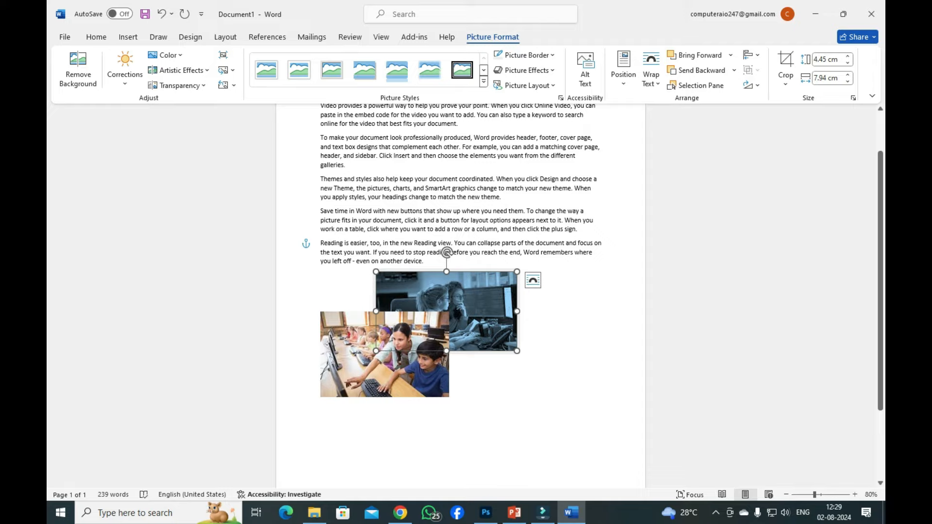
click(699, 55)
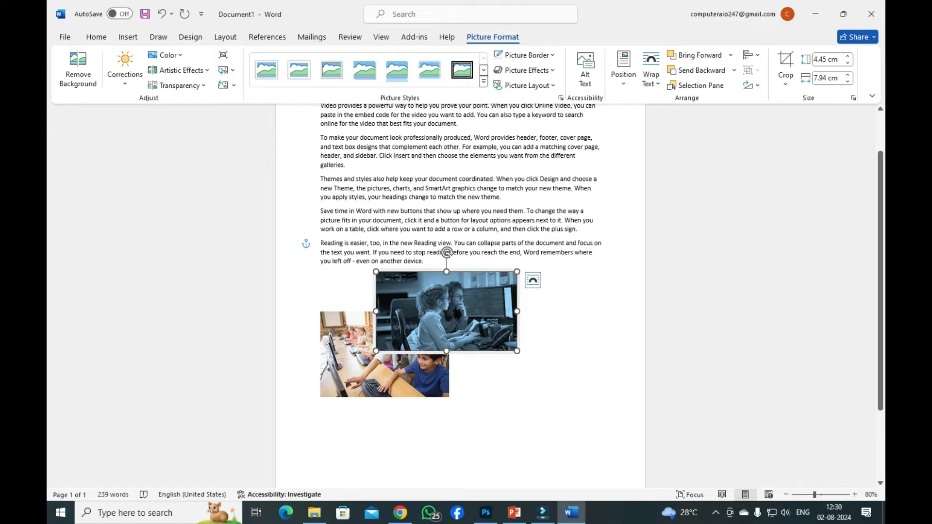
drag(446, 311, 453, 371)
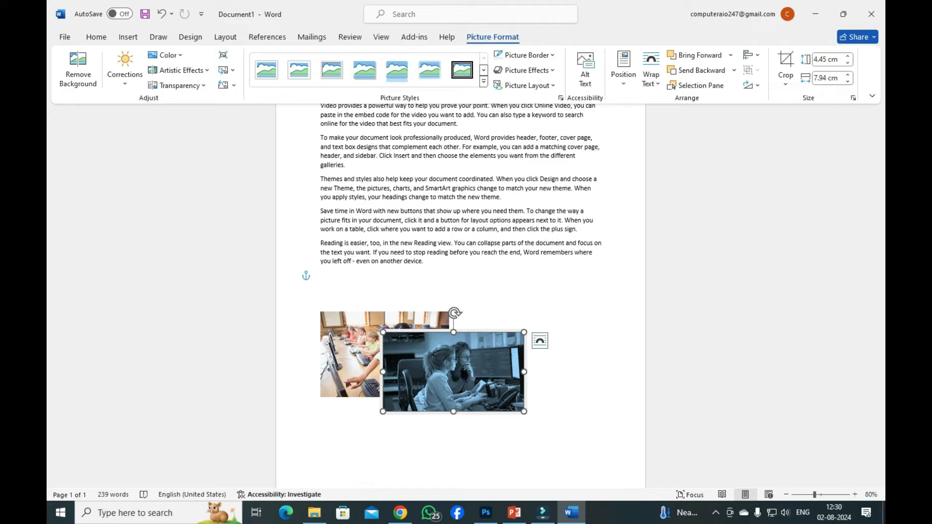
drag(453, 371, 452, 342)
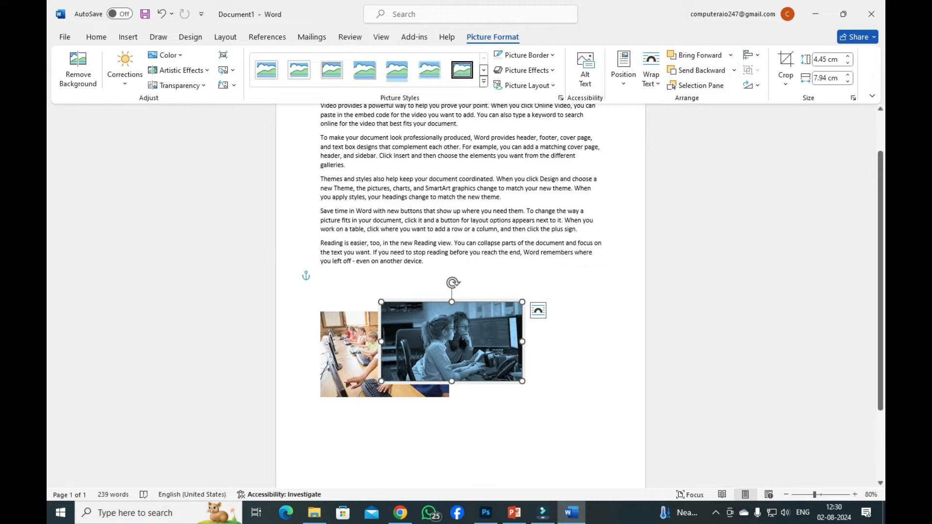
Step: Open the Selection Pane, select Picture 2, Picture 1 and Picture 2 in turn, and close the pane
click(674, 87)
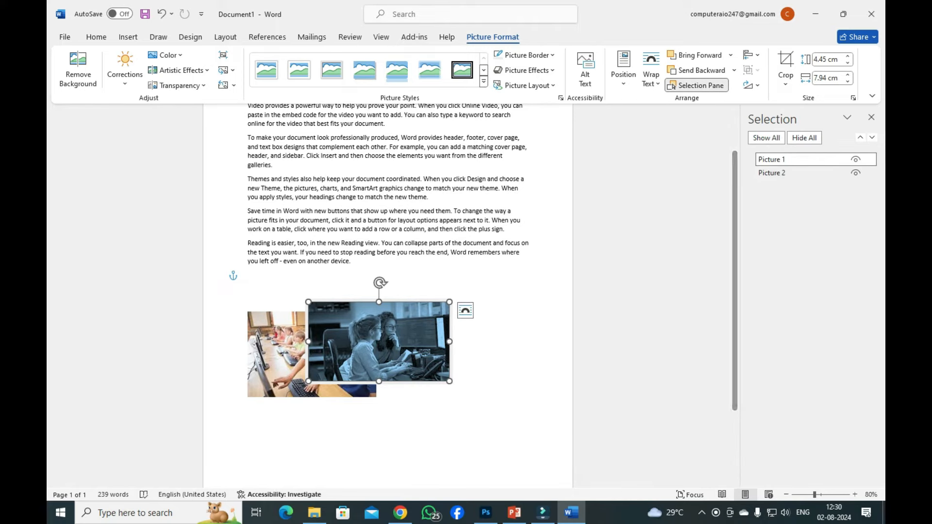
click(796, 173)
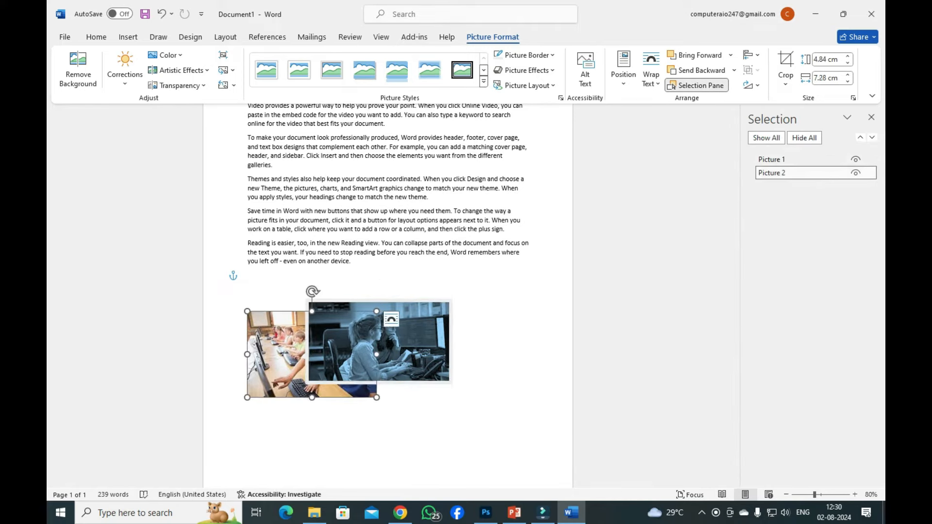
click(796, 159)
click(772, 173)
click(872, 117)
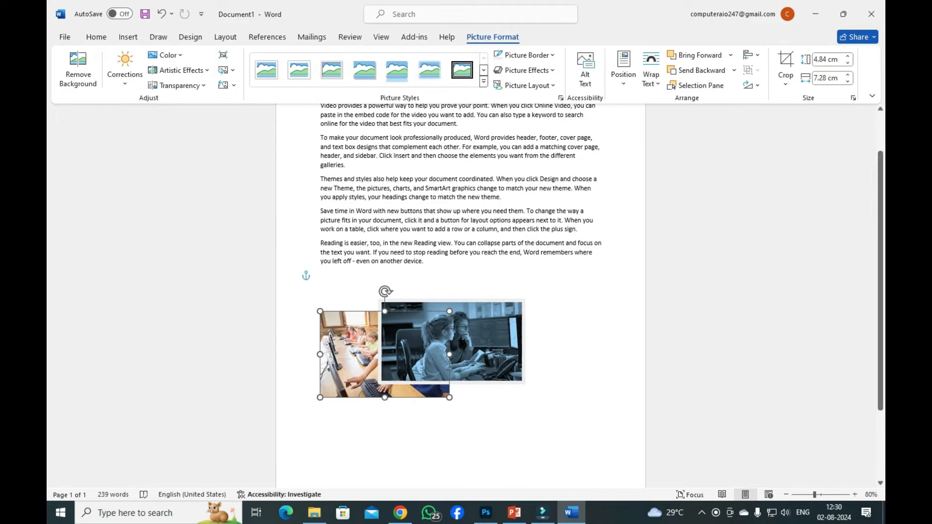
Step: Select the blue picture and review its object alignment options and the paragraph alignment commands
click(478, 343)
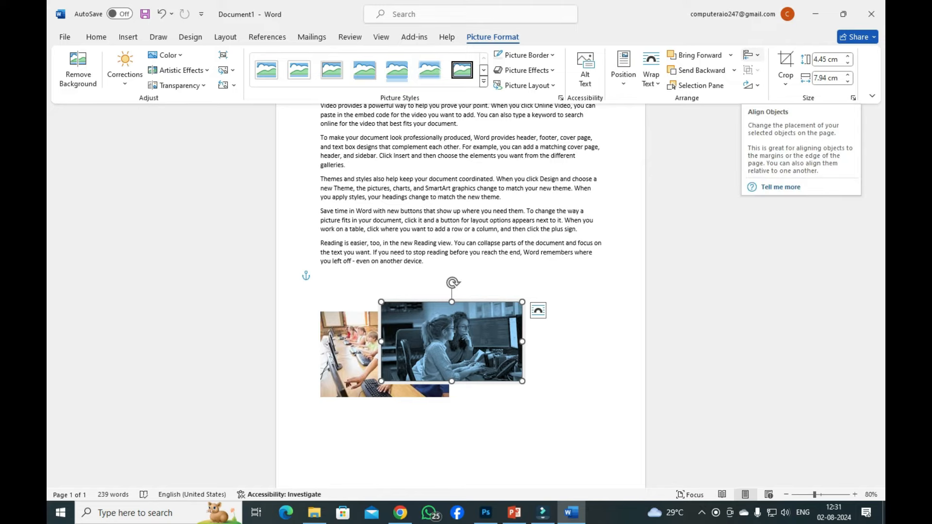
click(751, 55)
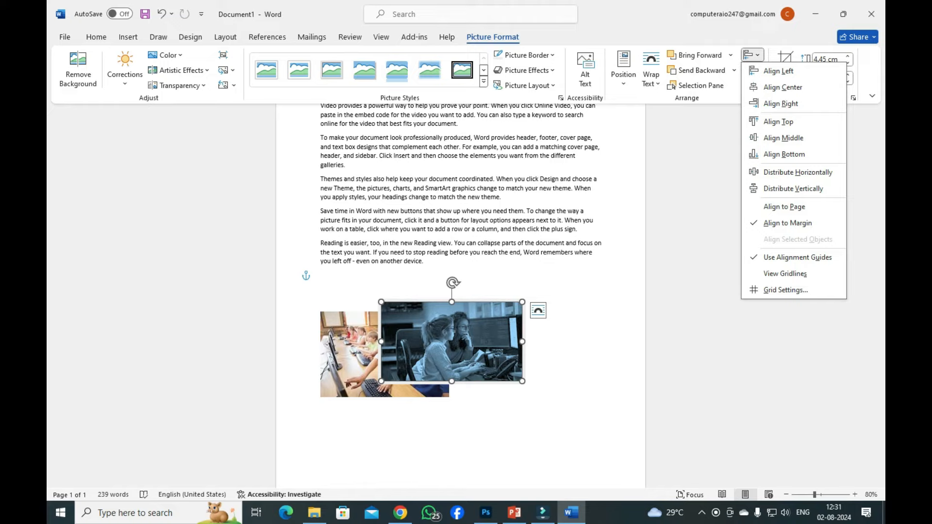
key(Escape)
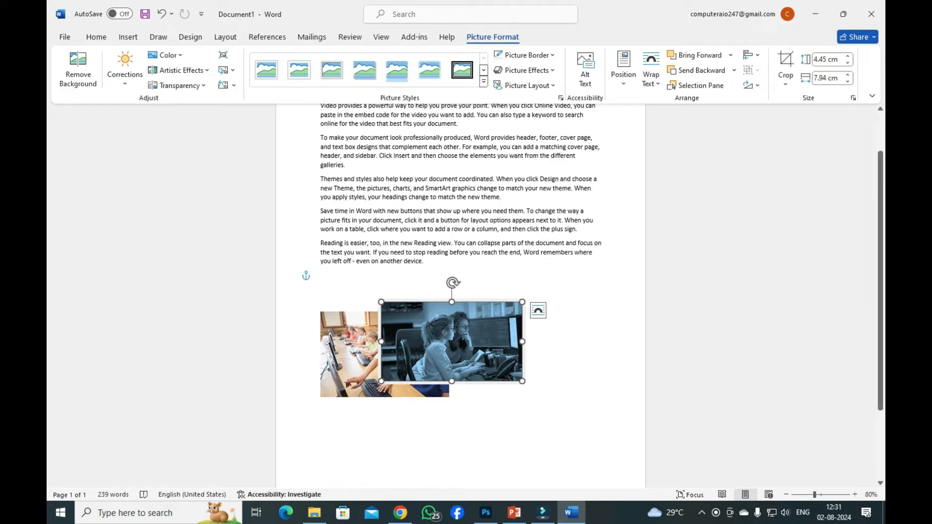
click(96, 37)
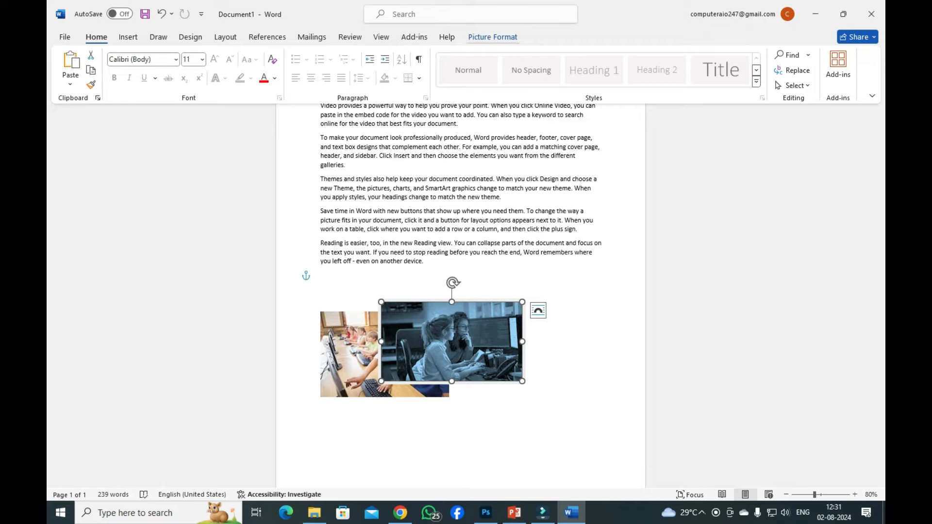
click(493, 37)
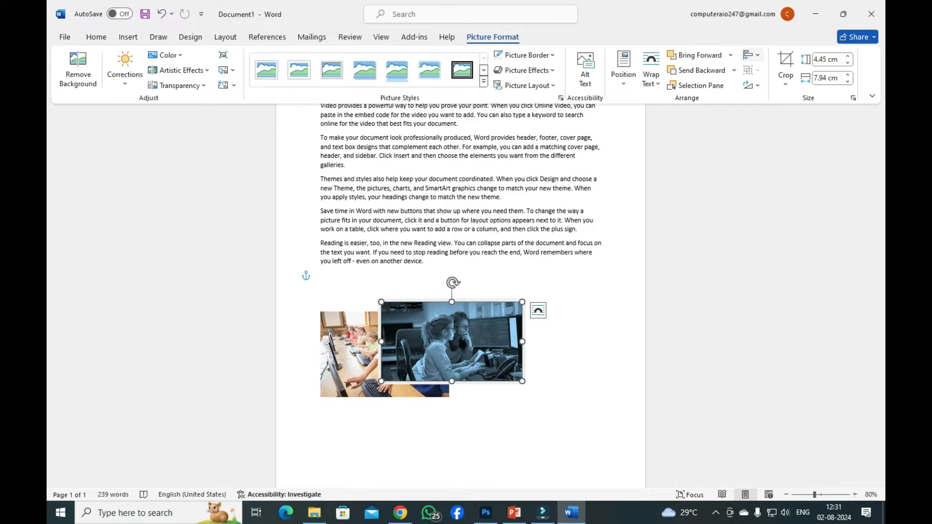
Step: Apply Align Left to the blue picture and finish by setting it to Align Center, relative to the margins
click(751, 55)
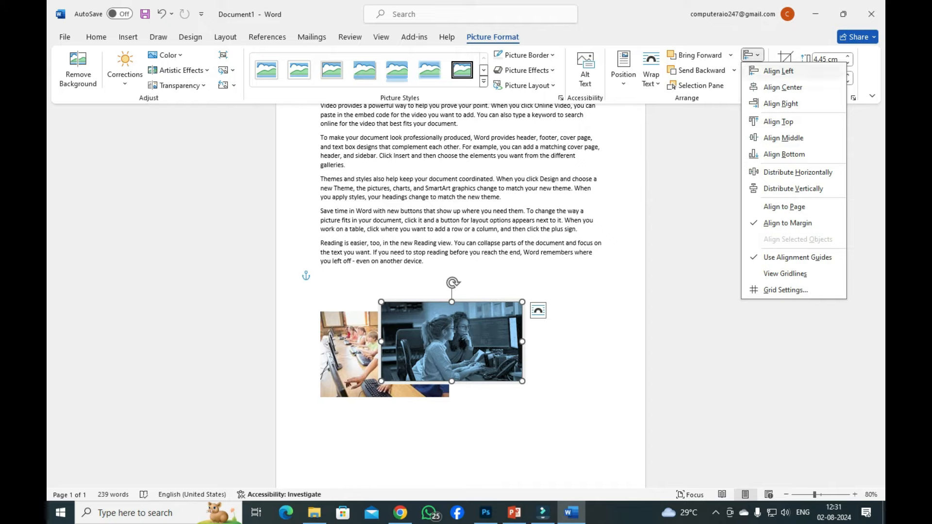
click(779, 71)
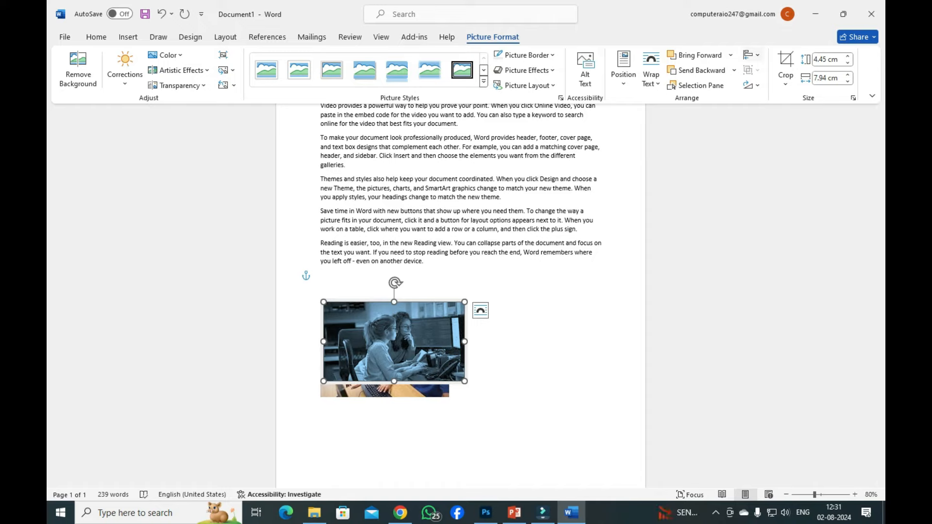
click(751, 55)
click(782, 87)
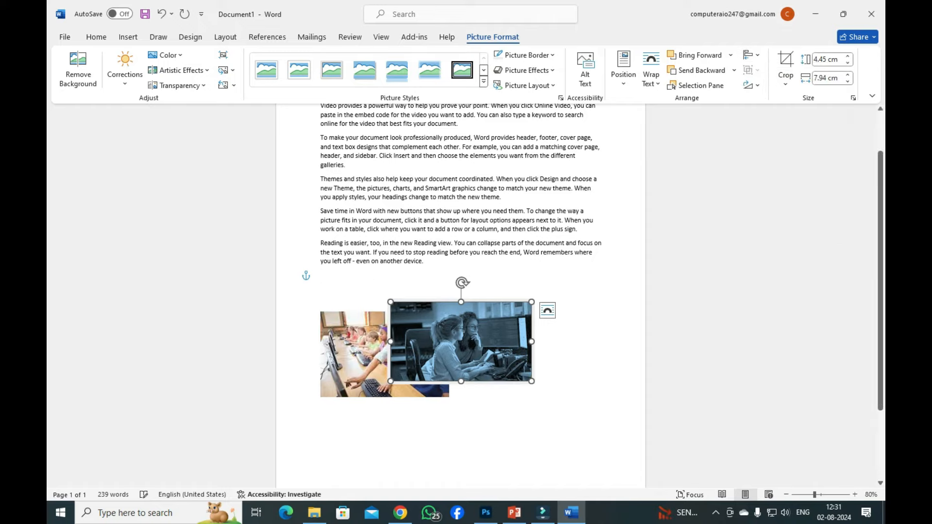
Step: Try Align Right, Align Top, Align Middle and Align Bottom in turn on the blue picture
click(751, 55)
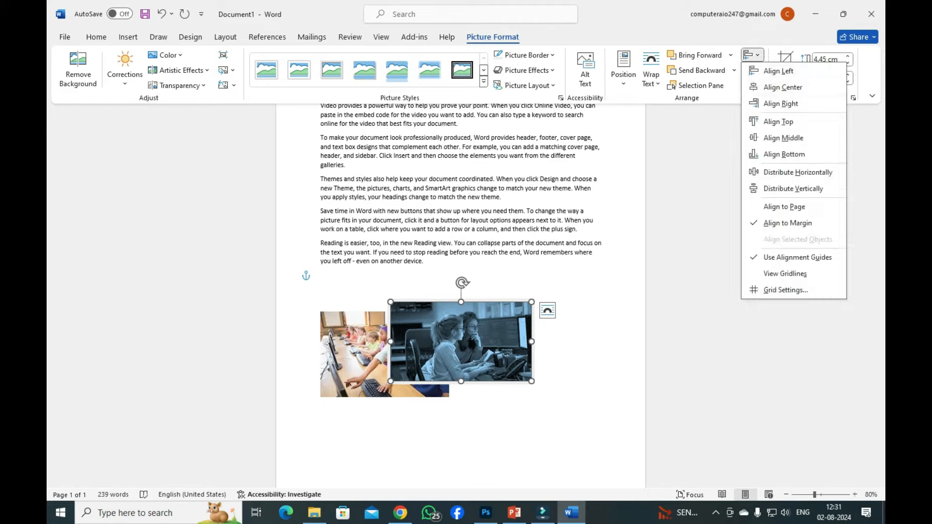
click(783, 104)
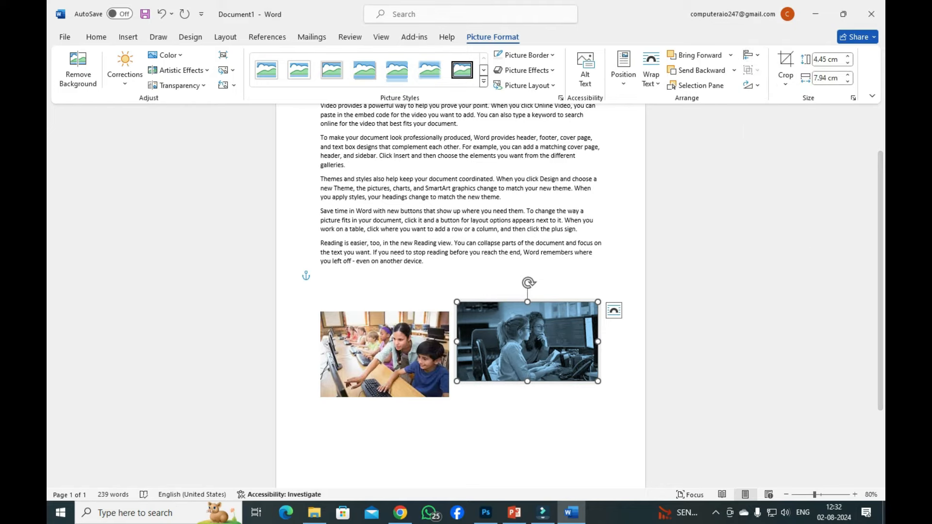
click(751, 55)
click(779, 121)
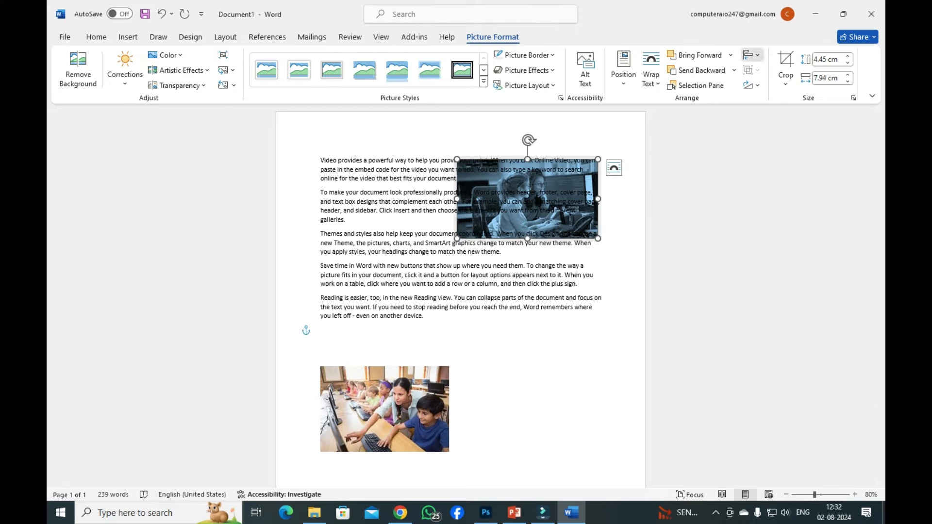
click(751, 55)
click(783, 138)
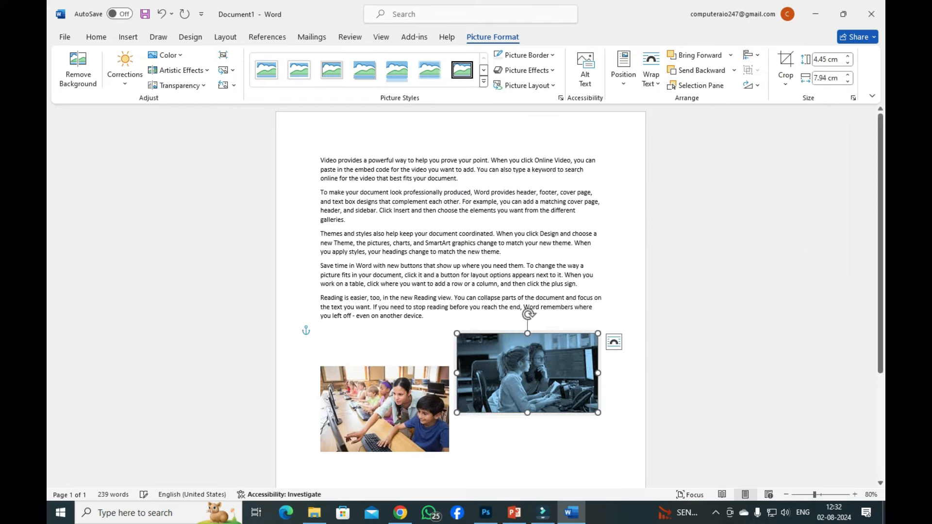
click(751, 55)
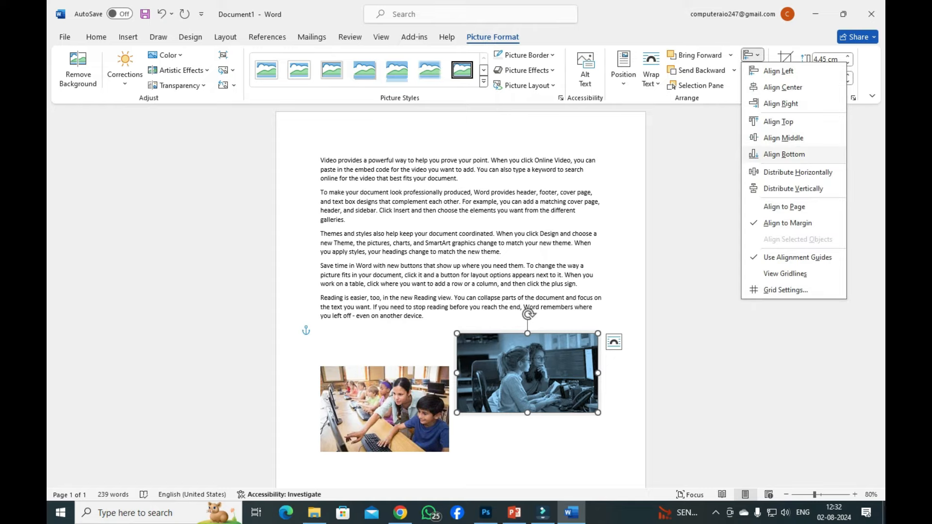
click(784, 154)
Step: Move the blue picture from the page bottom up to overlap the classroom picture's lower right corner
scroll(578, 296, down, 3)
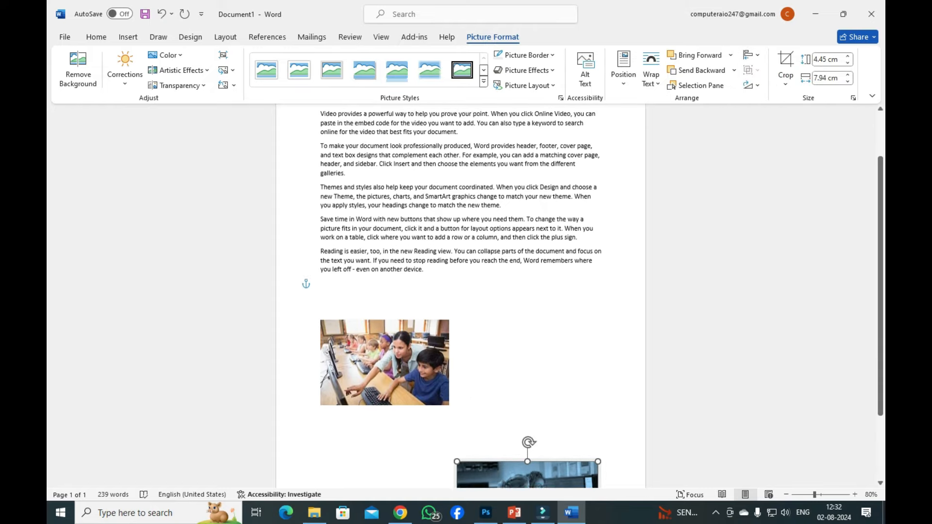
drag(528, 393, 499, 284)
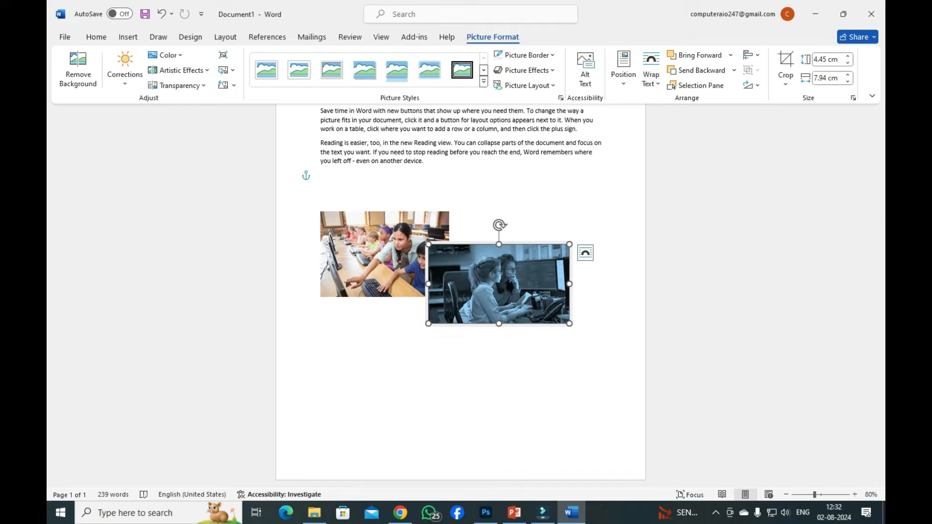
Step: Switch to the Ms Word Notes presentation in PowerPoint and review the Picture Toolbar and Drawing Tools slides
mouse_move(515, 514)
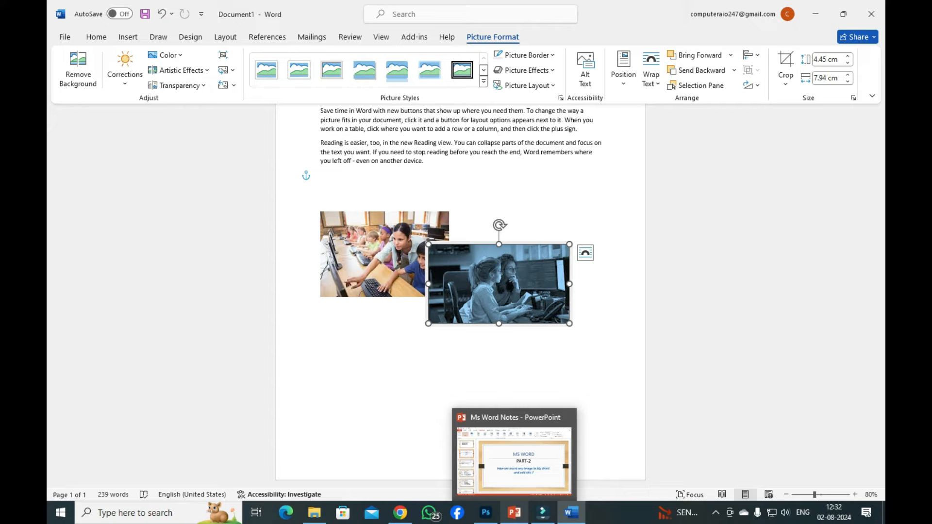
click(514, 514)
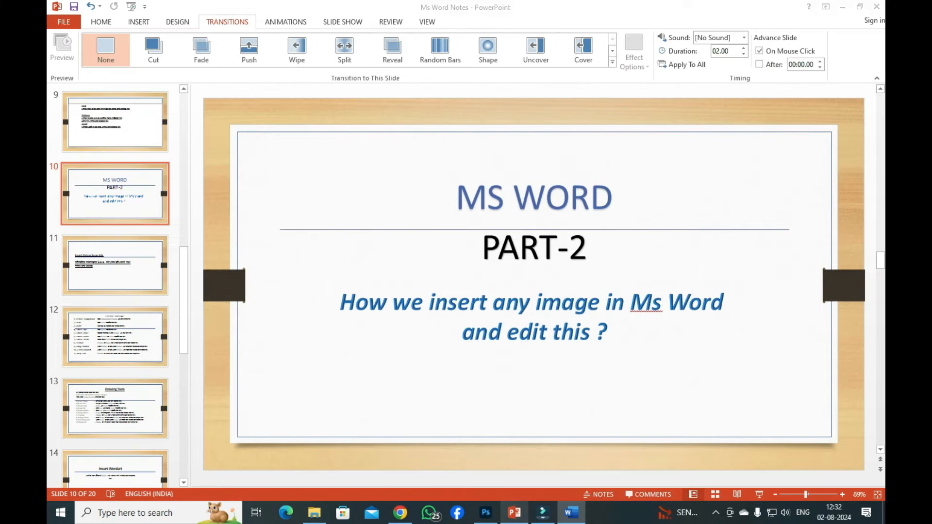
scroll(534, 284, down, 1)
scroll(534, 284, down, 1)
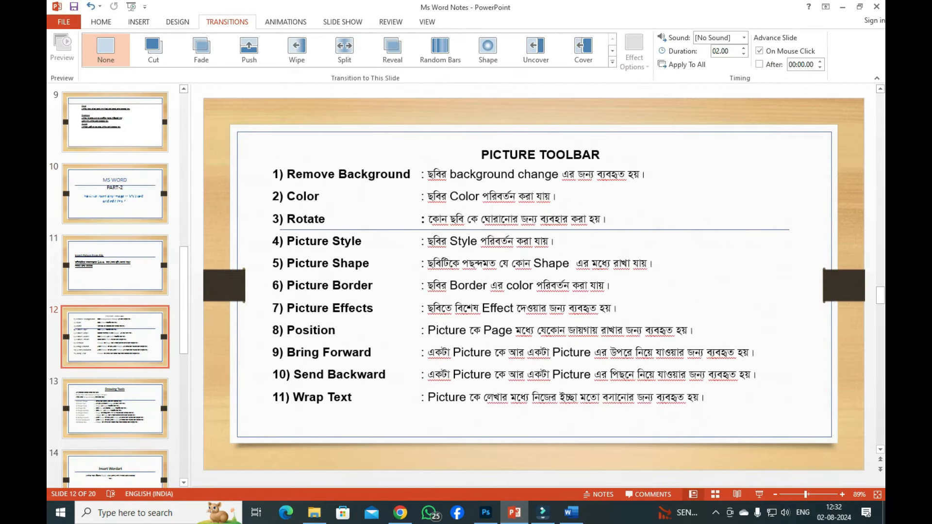
scroll(534, 284, down, 1)
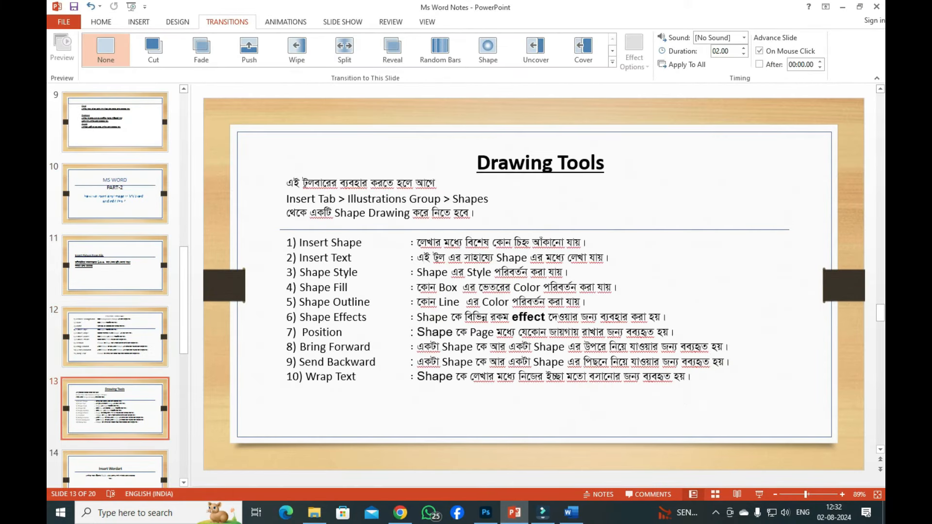
scroll(535, 284, up, 1)
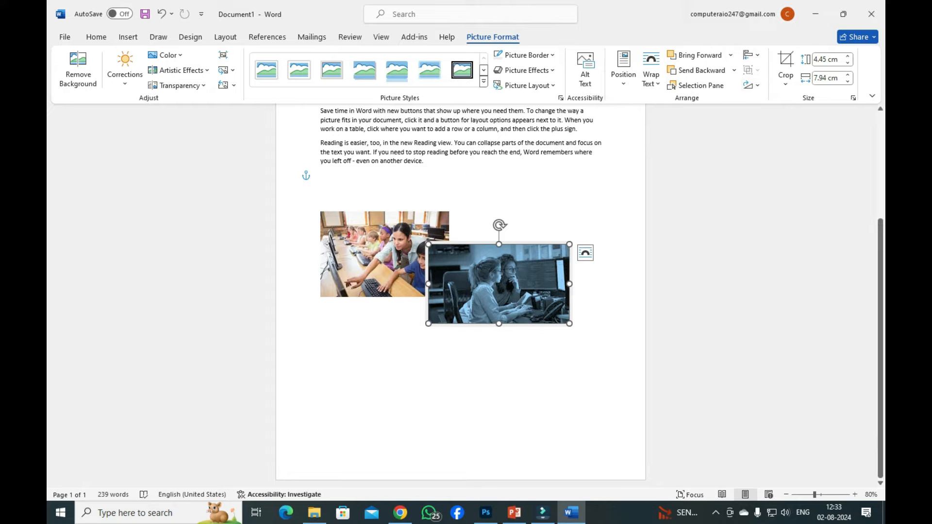
Step: Back in Word, nudge the blue picture up until its top edge is level with the classroom picture's
key(Up)
key(Up)
key(Up)
key(Up)
key(Up)
key(Up)
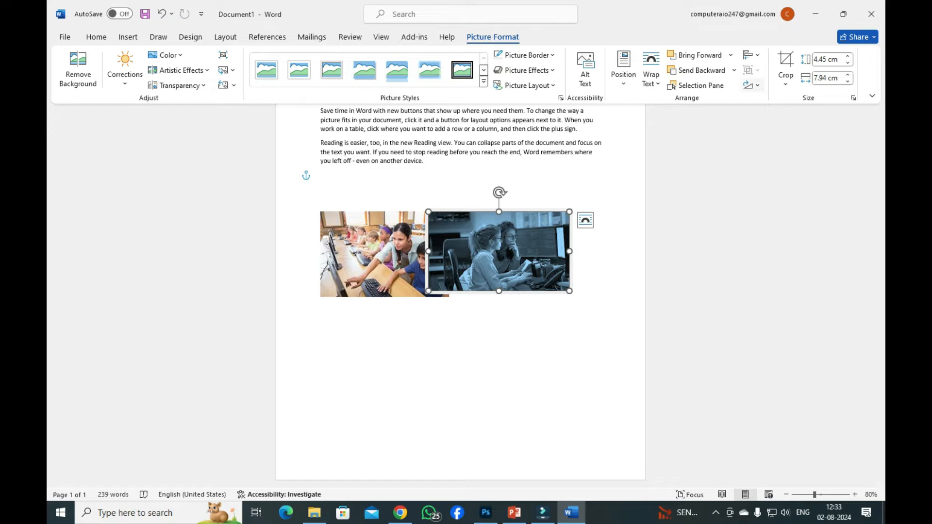
Step: Review the rotate and flip options, and shift the blue picture slightly up and to the left
click(751, 85)
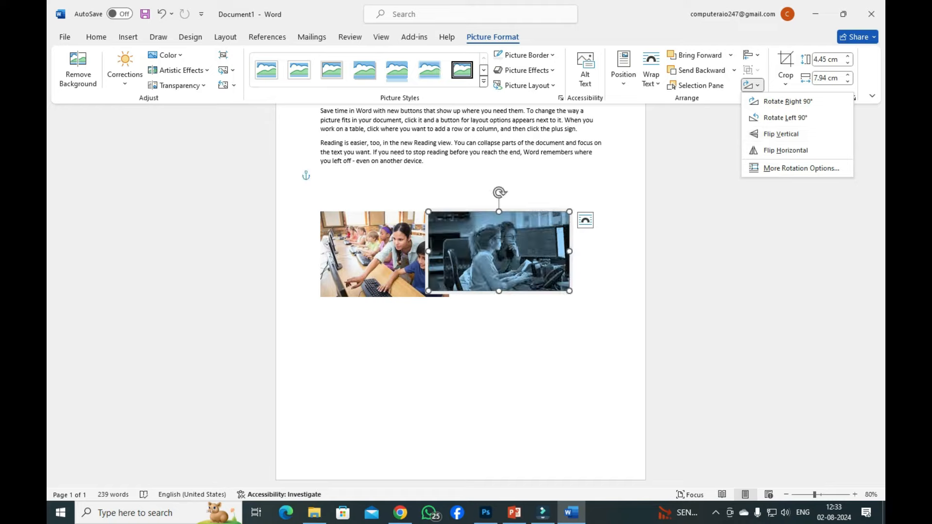
key(Escape)
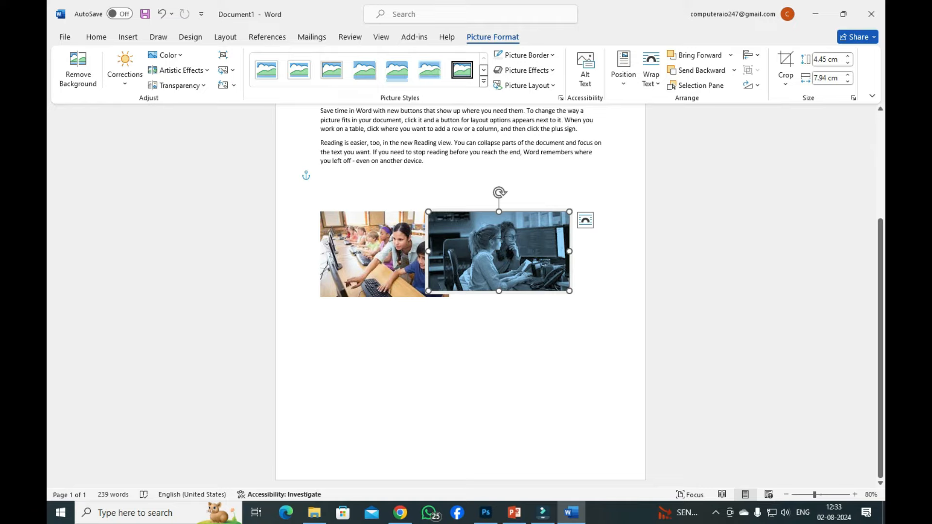
drag(500, 251, 488, 235)
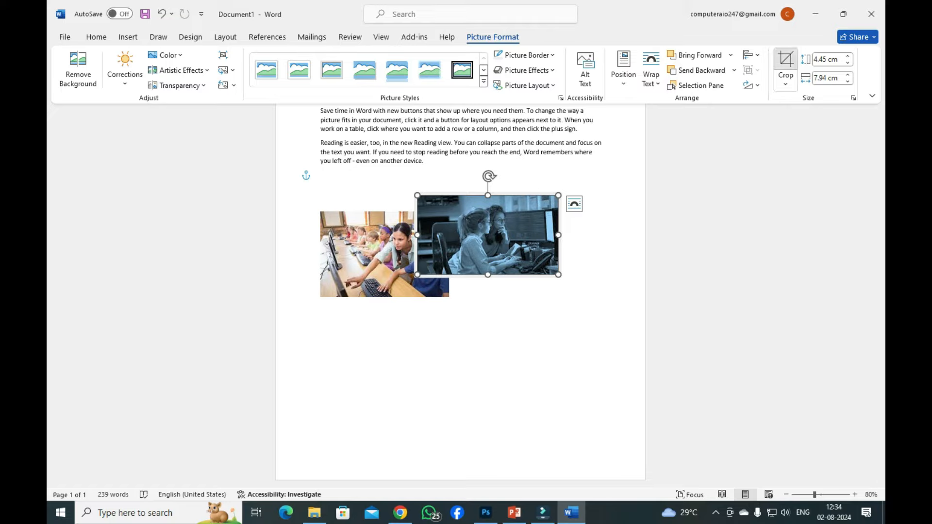
Step: Crop the blue picture from both sides around the two people, to about 3.43 cm wide
click(786, 64)
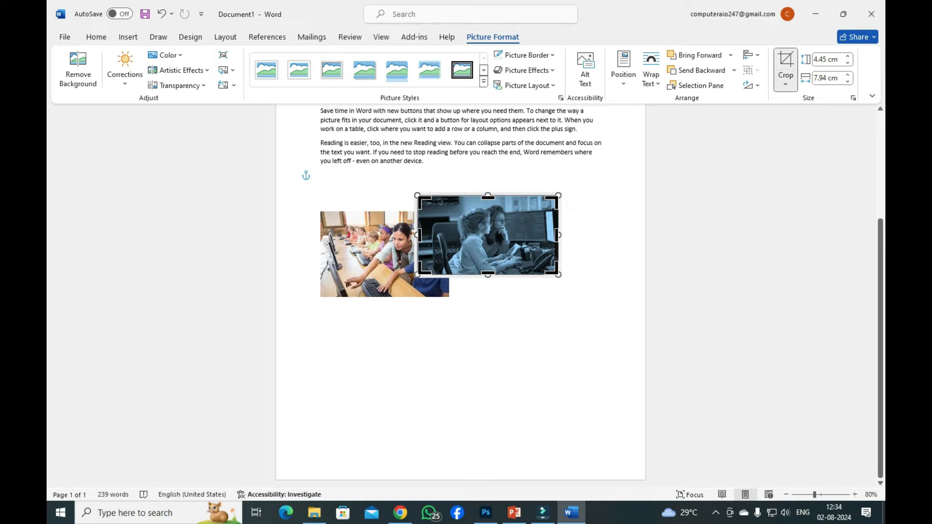
drag(557, 235, 515, 235)
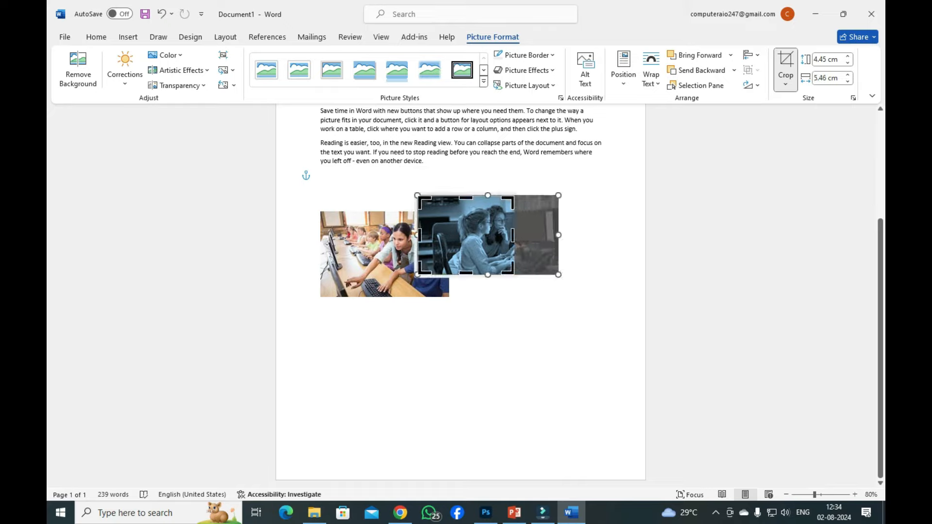
drag(420, 236, 455, 235)
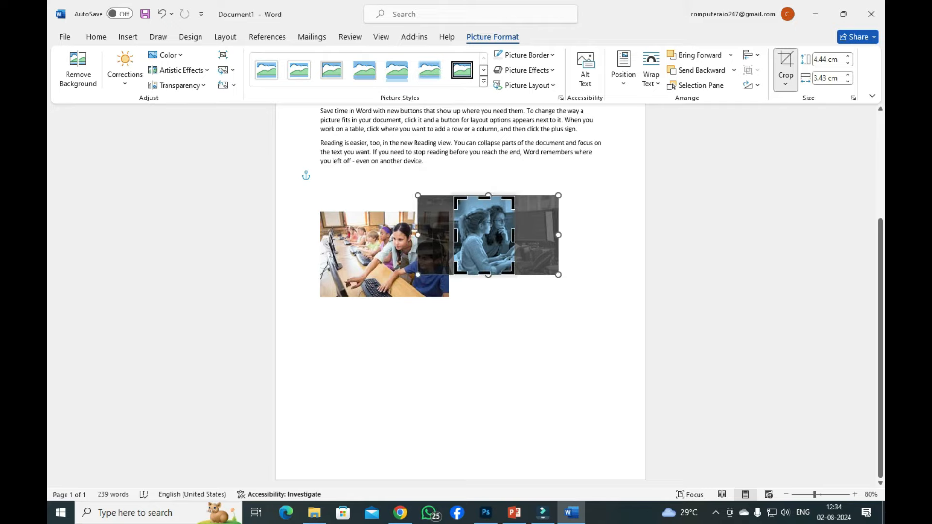
click(321, 175)
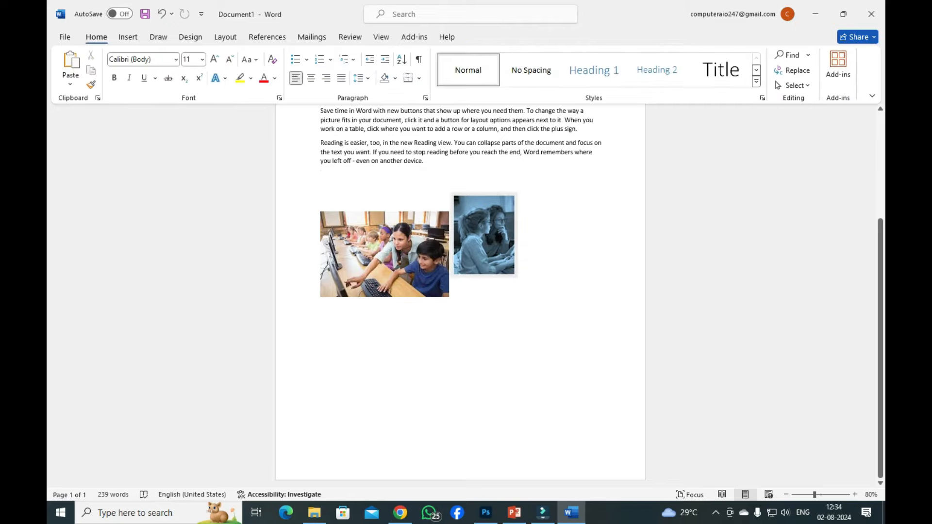
Step: Move the cropped blue picture slightly up and to the right, just under the last paragraph
scroll(461, 295, up, 8)
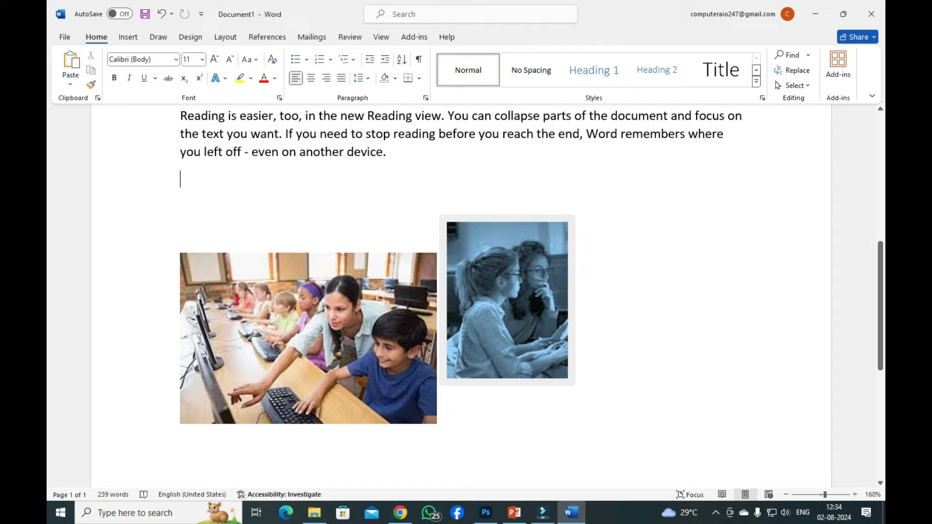
click(508, 300)
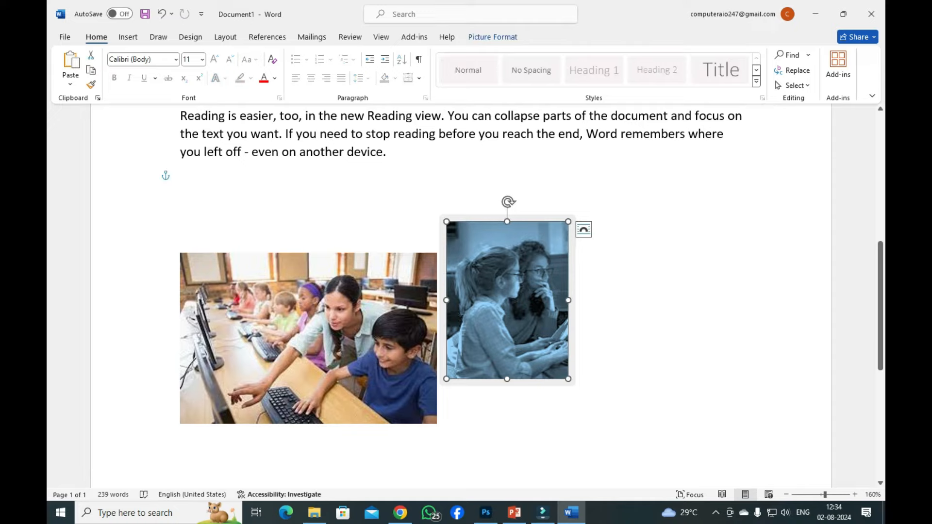
click(493, 37)
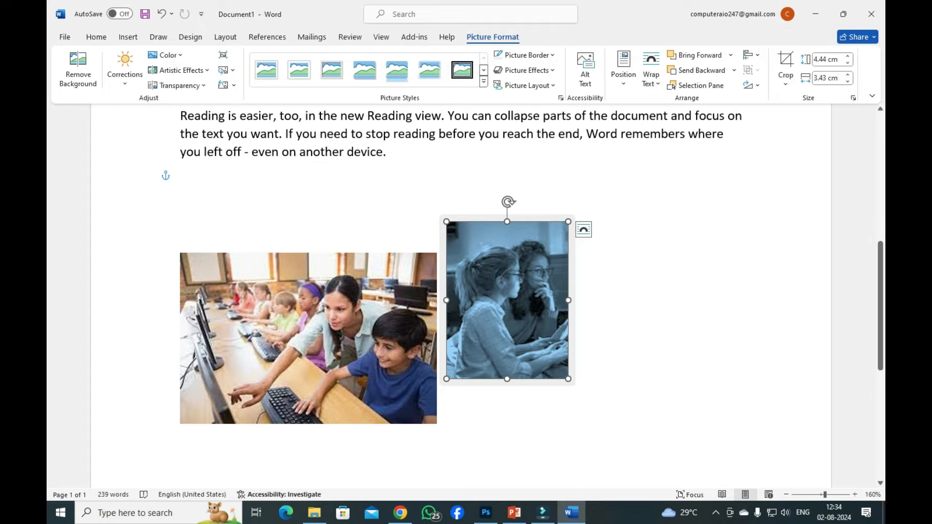
scroll(464, 296, up, 10)
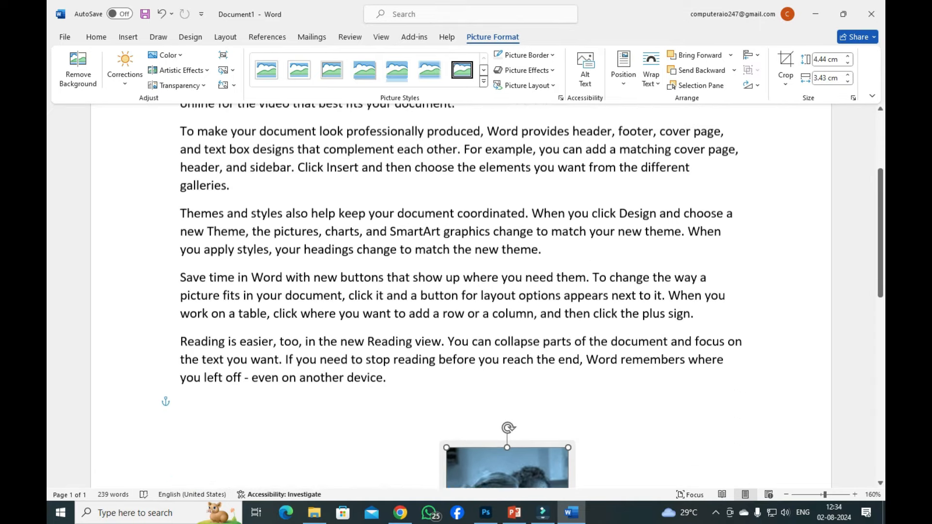
scroll(464, 296, down, 1)
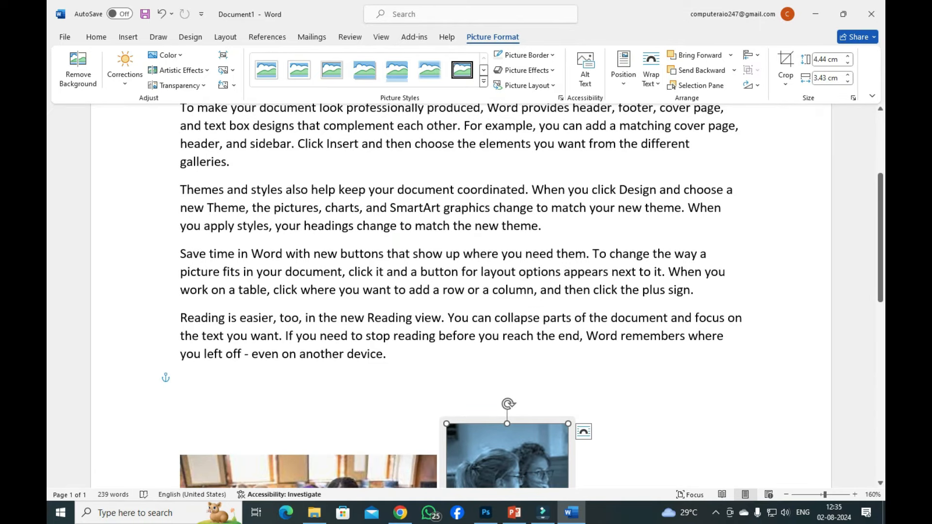
scroll(464, 296, down, 4)
drag(507, 415, 521, 272)
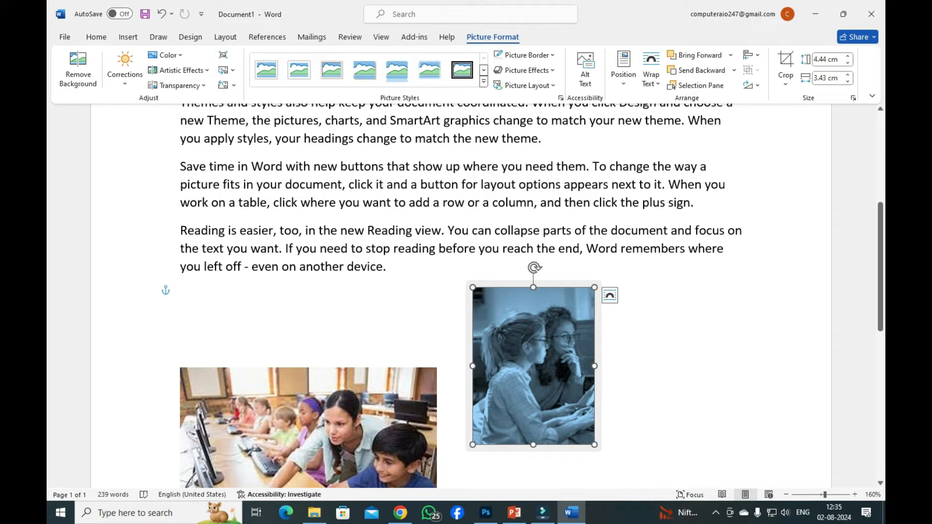
Step: Set the blue picture's height to 5 cm
scroll(485, 296, up, 2)
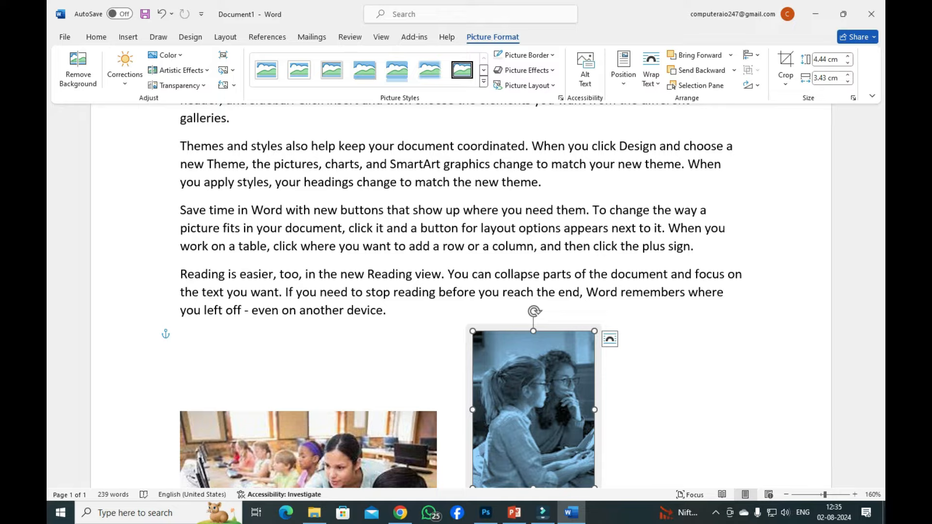
drag(814, 59, 829, 59)
text(5)
key(Return)
scroll(486, 291, down, 3)
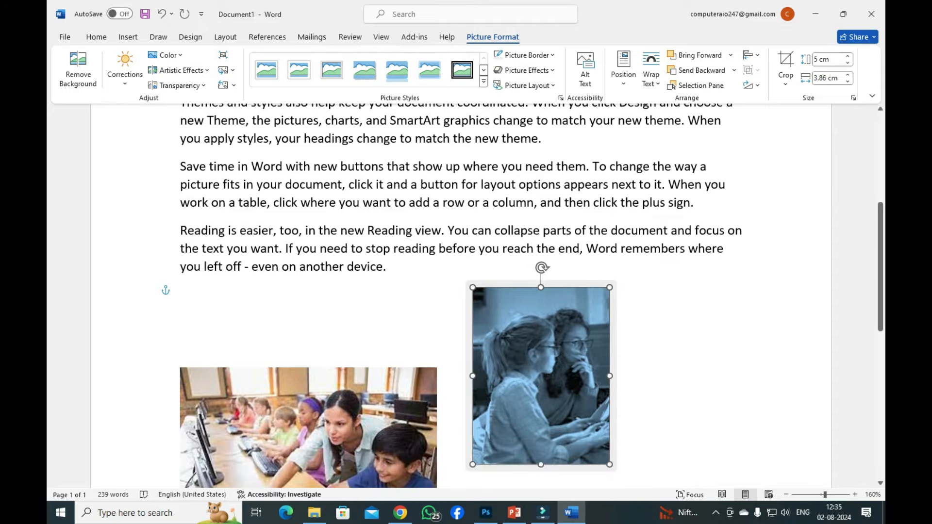
Step: Set the blue picture's width to 4 cm
click(831, 78)
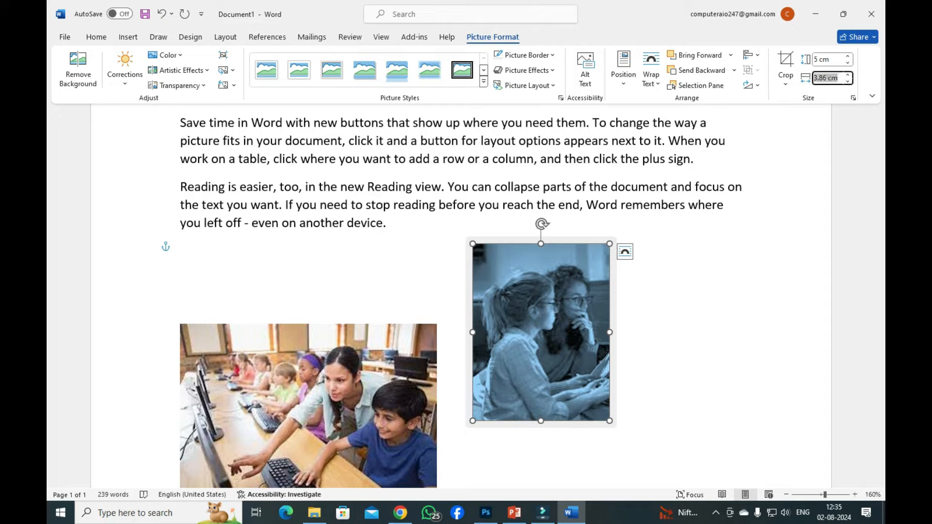
drag(823, 78, 814, 78)
text(4)
key(Return)
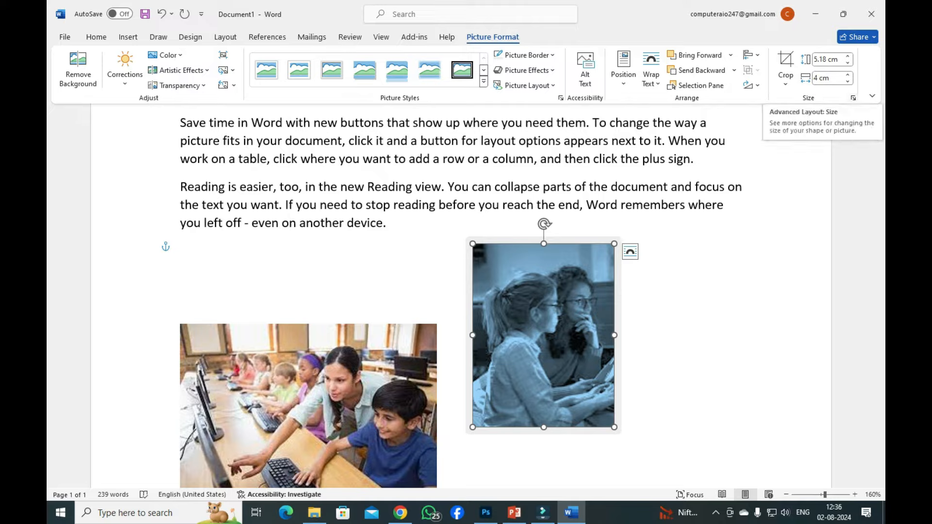
Step: In the blue picture's advanced size settings, turn off Lock aspect ratio and Relative to original picture size
click(853, 99)
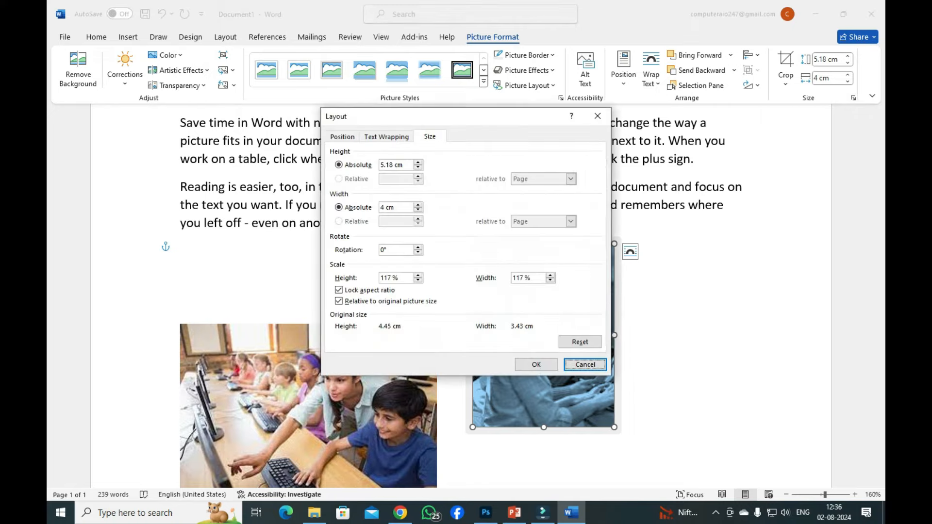
click(339, 290)
click(339, 302)
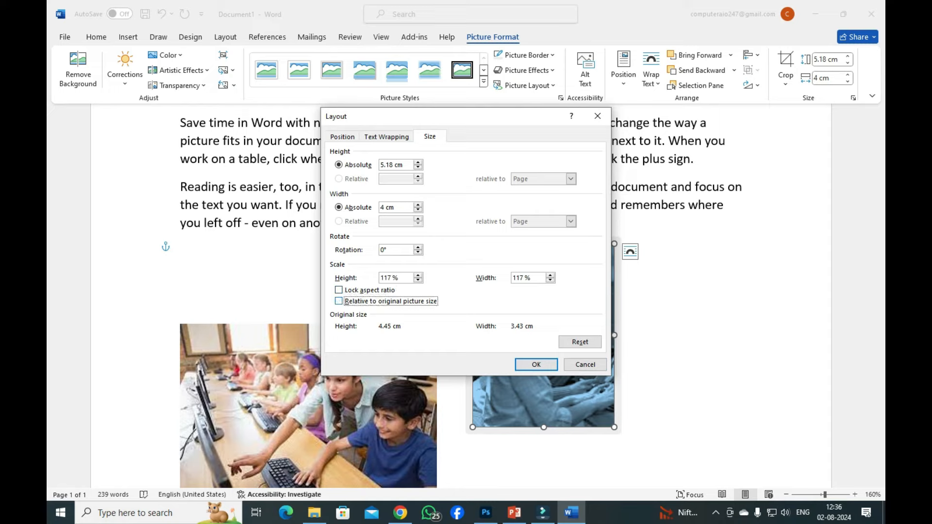
click(536, 365)
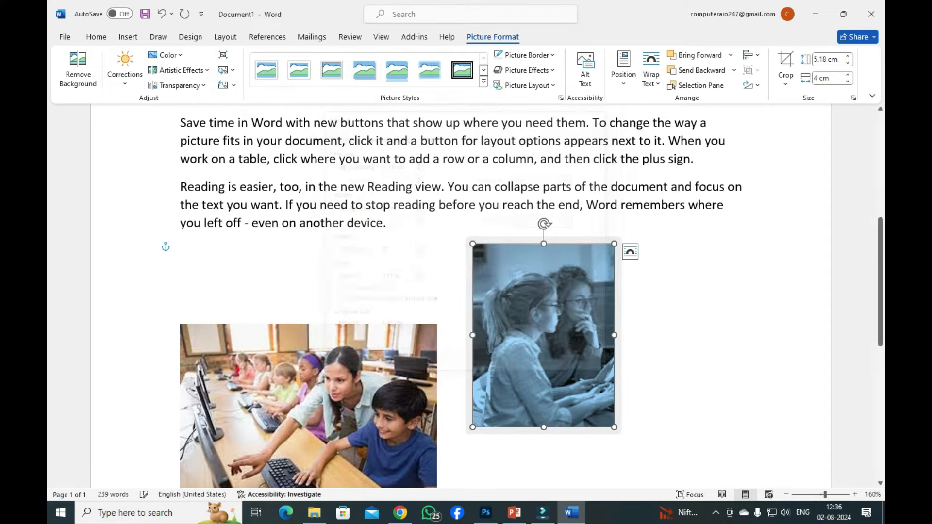
Step: Increase only the blue picture's height in small increments to 5.8 cm
click(847, 56)
click(848, 57)
click(848, 56)
click(848, 56)
click(848, 56)
click(848, 57)
click(847, 57)
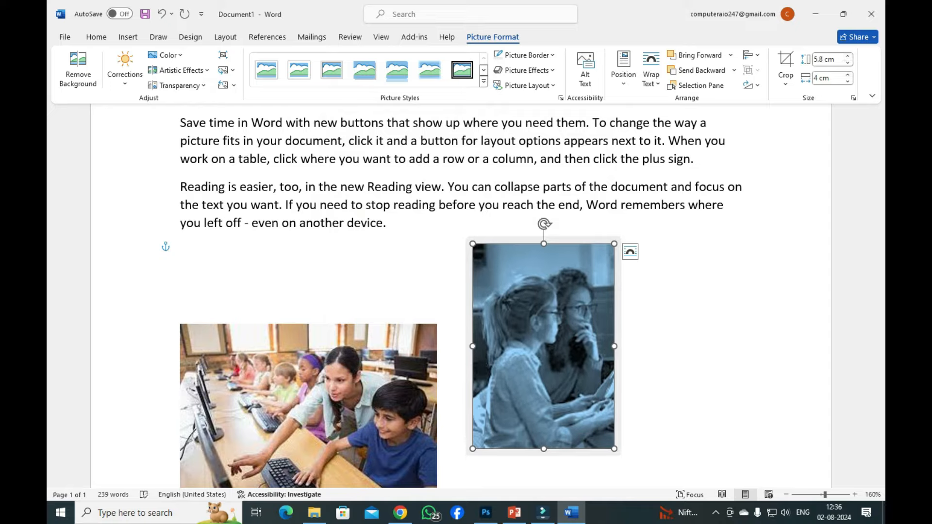
Step: Step the blue picture's width up and back down in small increments, ending at 4.2 cm
click(848, 75)
click(848, 76)
click(848, 75)
click(848, 76)
click(848, 75)
click(848, 76)
click(847, 76)
click(847, 75)
click(848, 81)
click(847, 81)
click(848, 82)
click(848, 81)
click(847, 81)
click(848, 81)
click(848, 81)
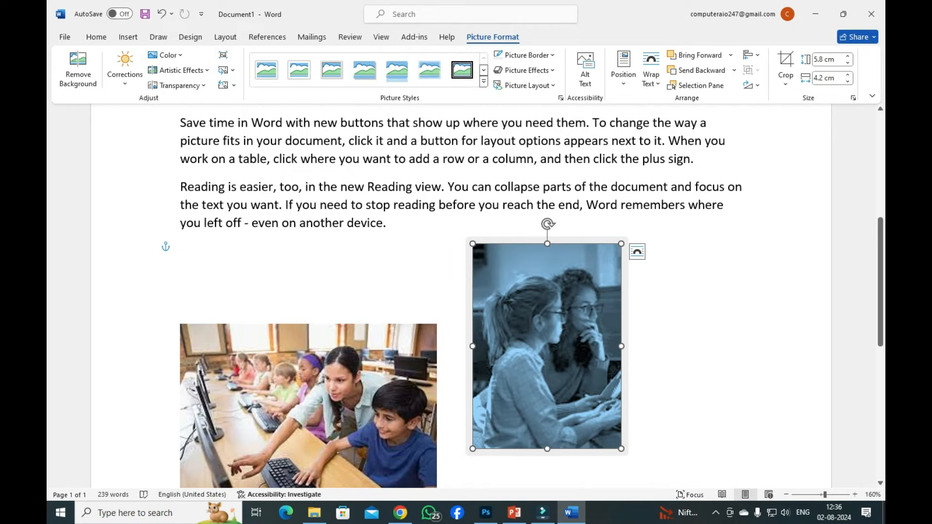
Step: Delete the blue picture and the classroom picture below the last paragraph
key(Delete)
click(311, 403)
key(Delete)
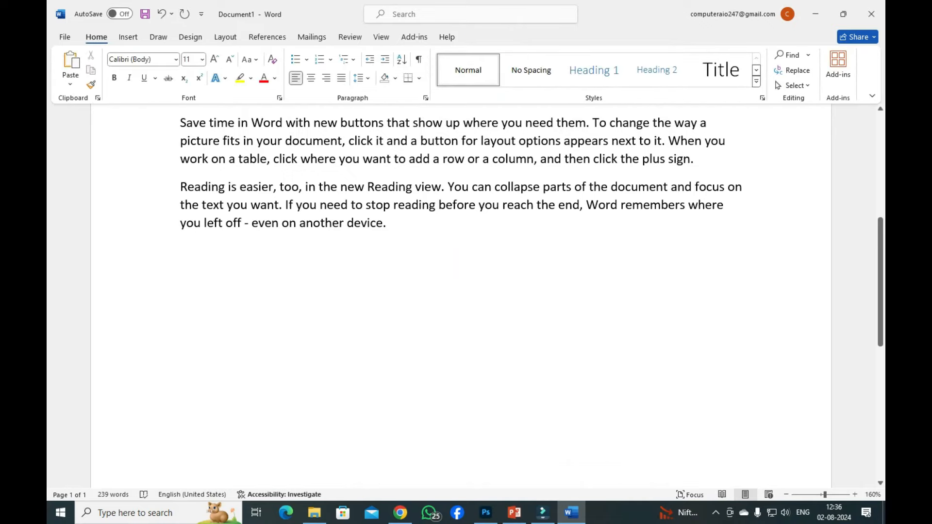
Step: Draw an oval shape about 3.74 cm high and 3.93 cm wide in the blank area below the last paragraph
scroll(461, 291, up, 8)
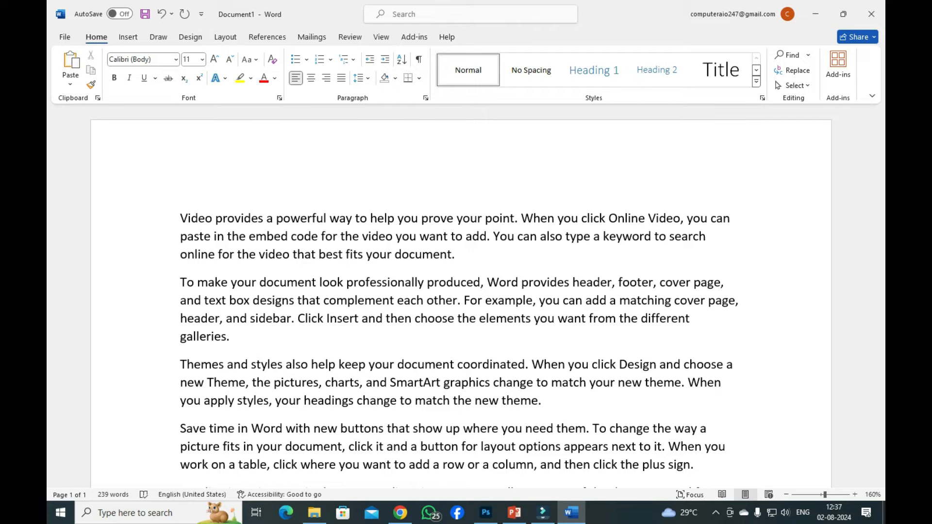
click(128, 38)
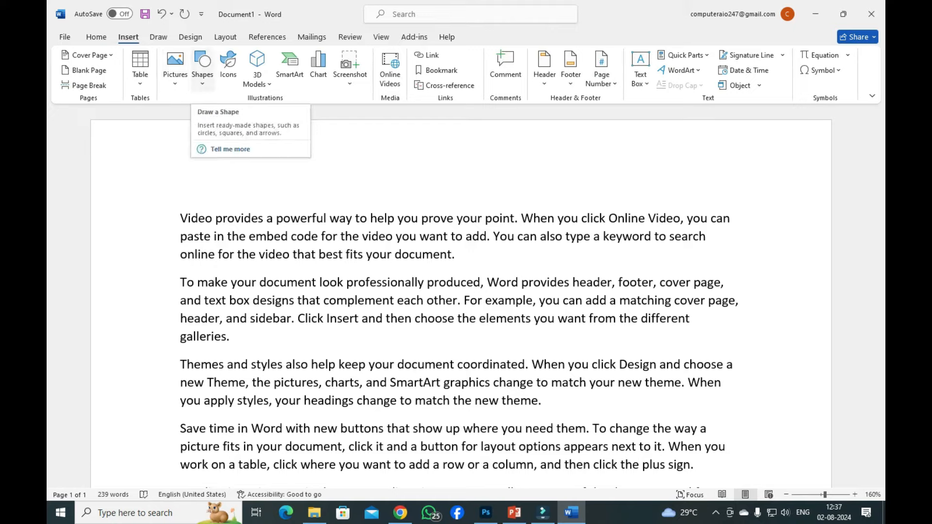
click(203, 68)
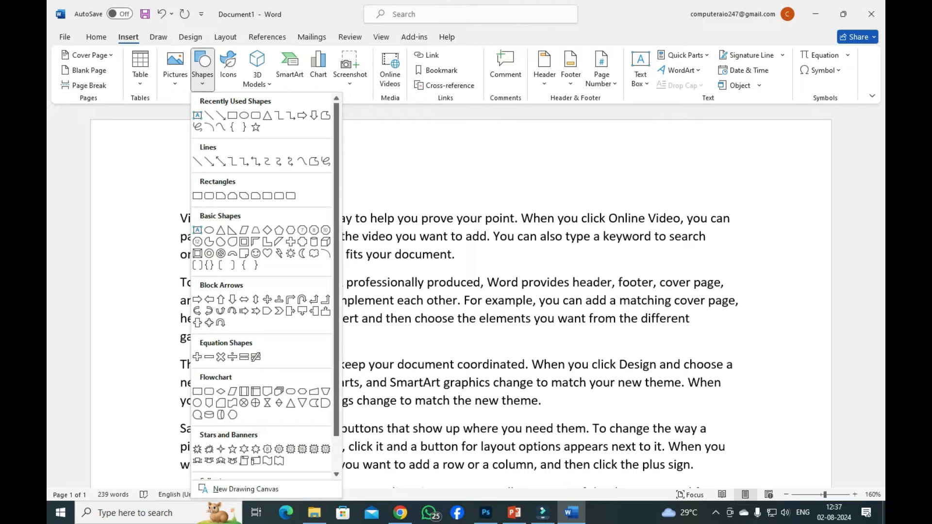
scroll(232, 265, down, 1)
scroll(263, 287, up, 1)
click(244, 116)
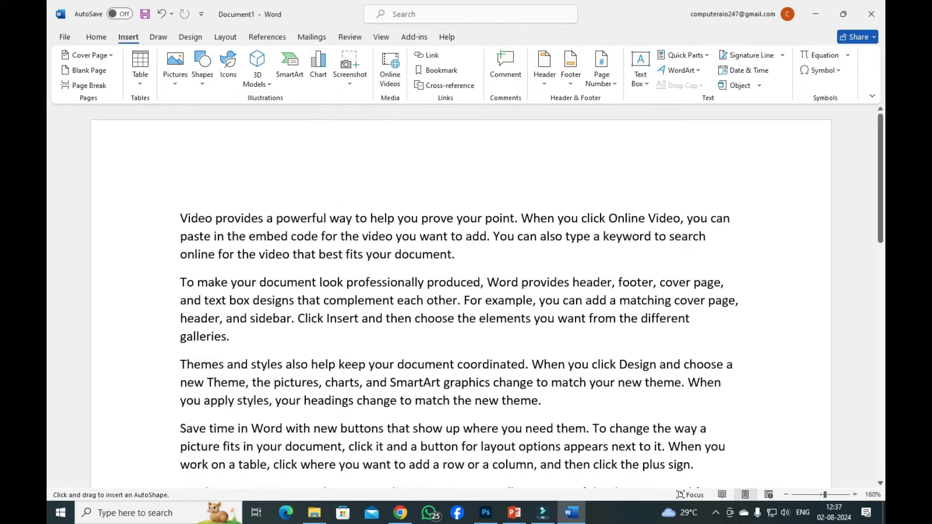
scroll(461, 291, down, 4)
scroll(461, 292, down, 2)
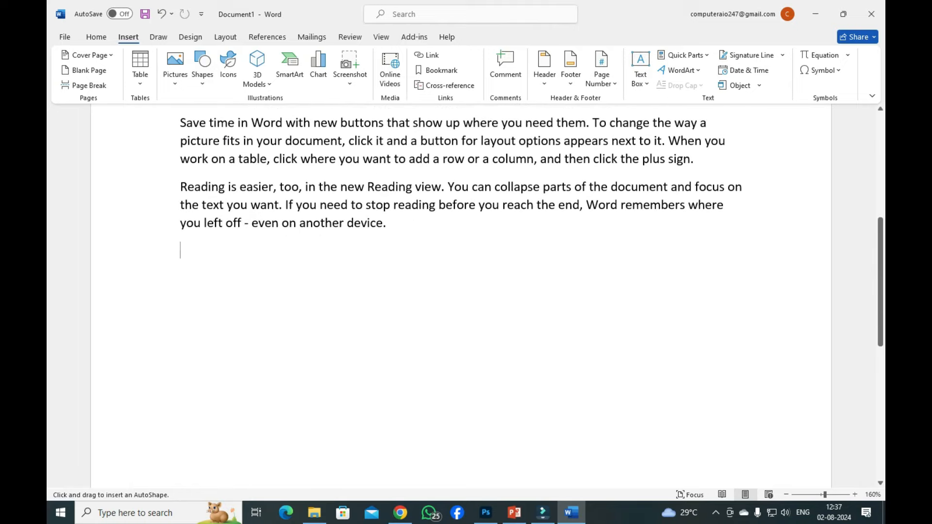
drag(241, 245, 381, 378)
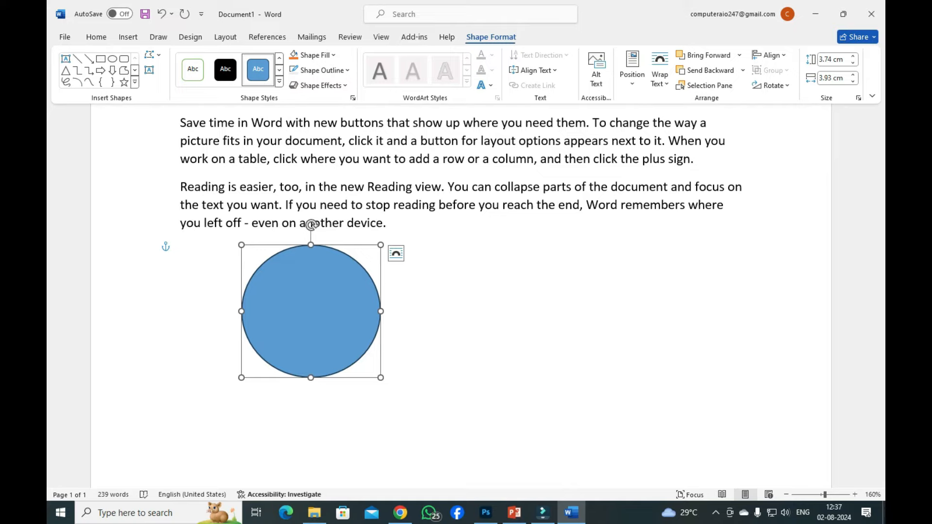
Step: Read the Drawing Tools slide in the PowerPoint Word notes and return to the Word document with the circle selected
click(180, 250)
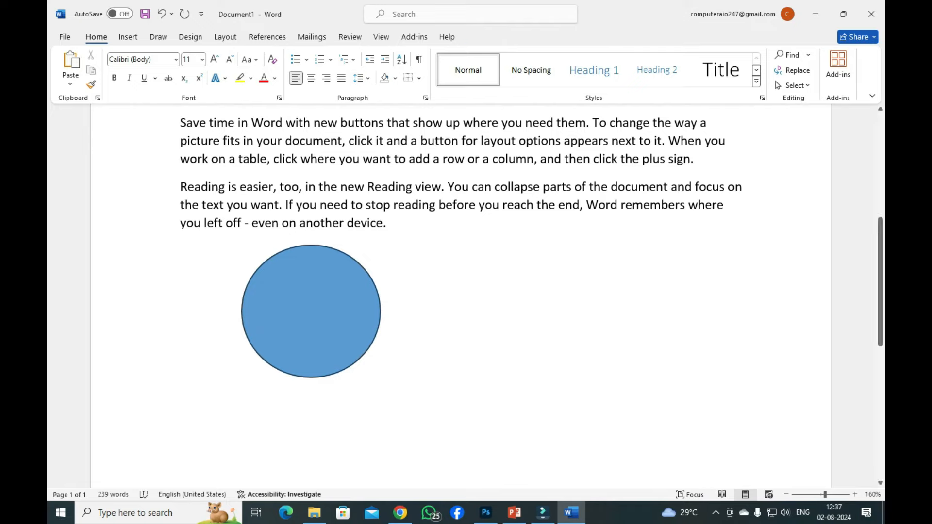
click(311, 311)
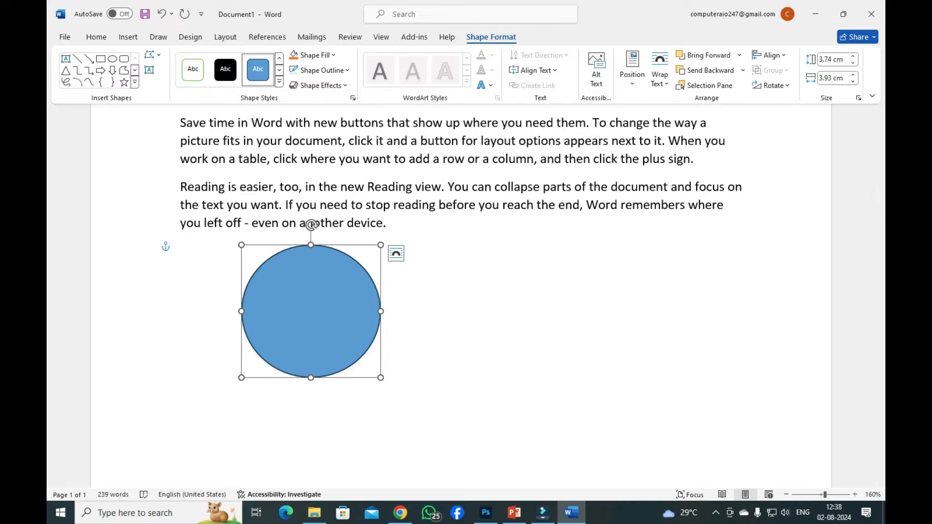
key(alt+Tab)
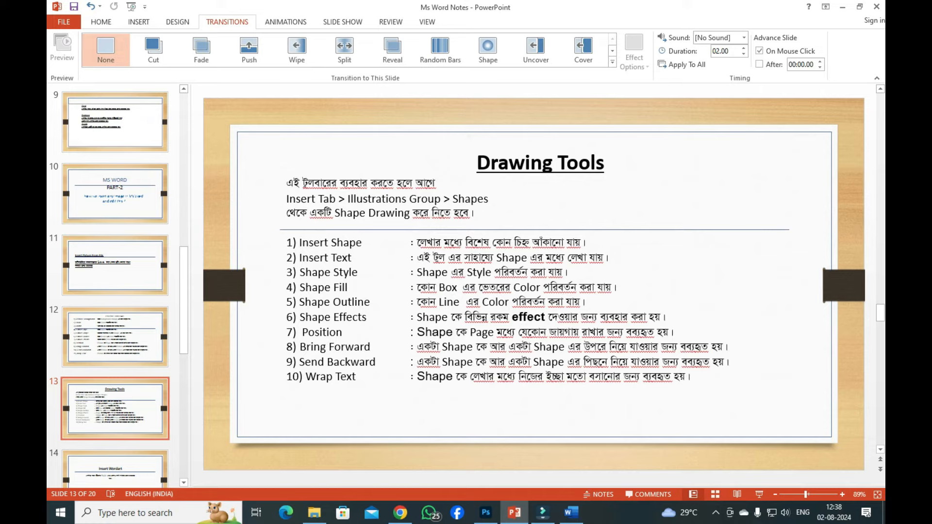
click(572, 513)
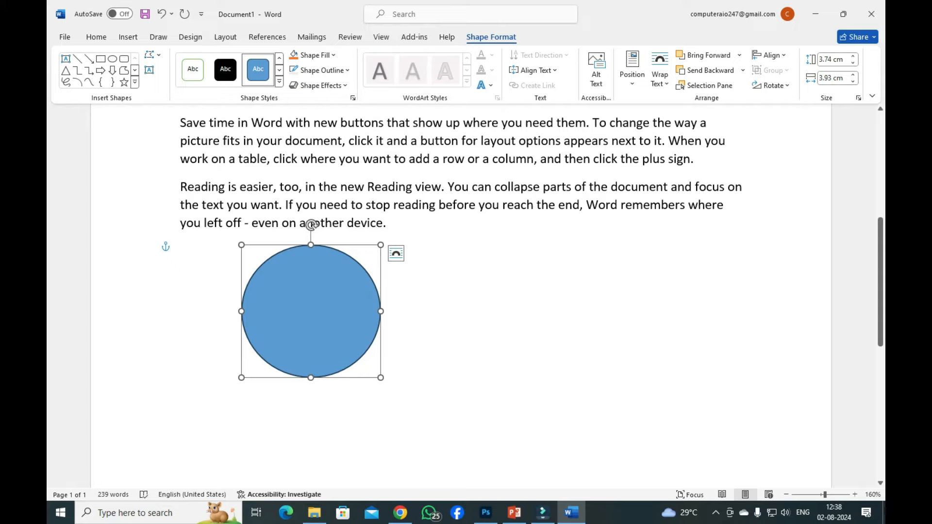
Step: Fill the circle with the picture file download (2) of two women at a computer and move the circle slightly right
click(320, 55)
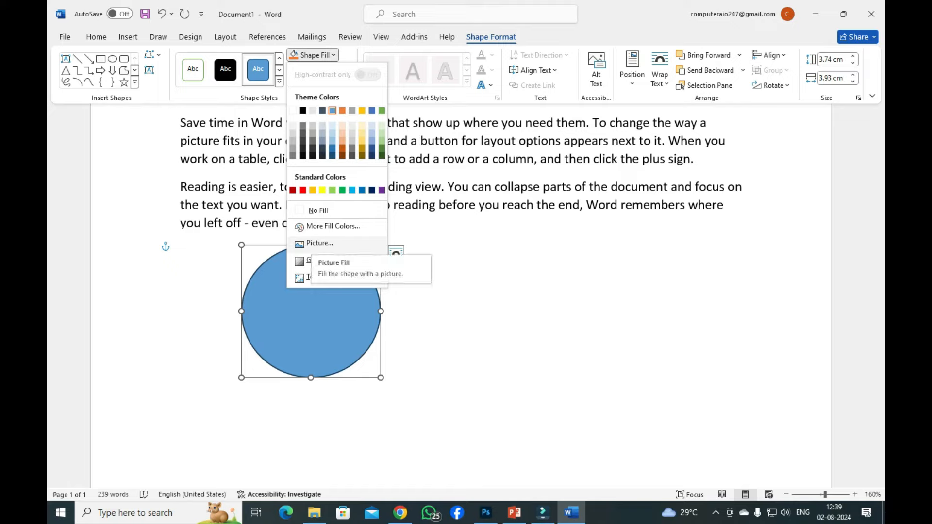
click(315, 244)
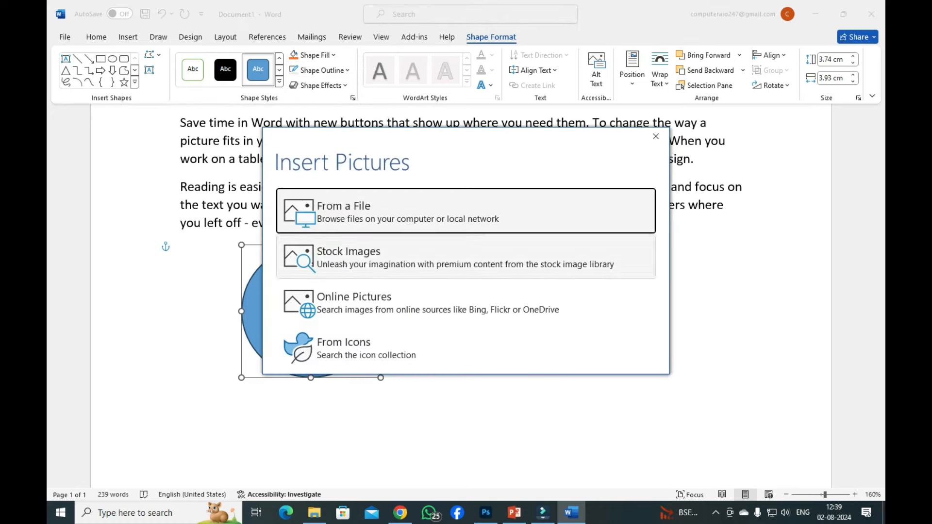
click(340, 212)
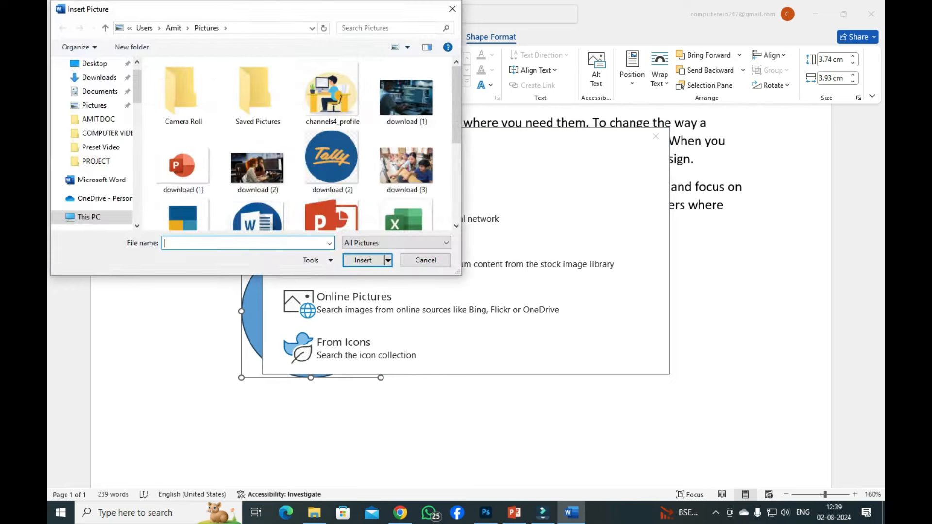
double_click(258, 168)
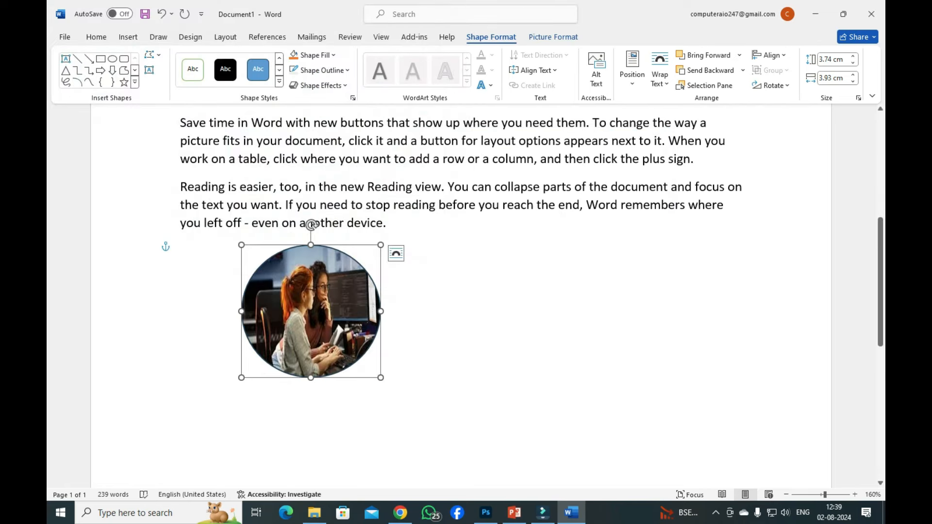
drag(311, 224, 401, 219)
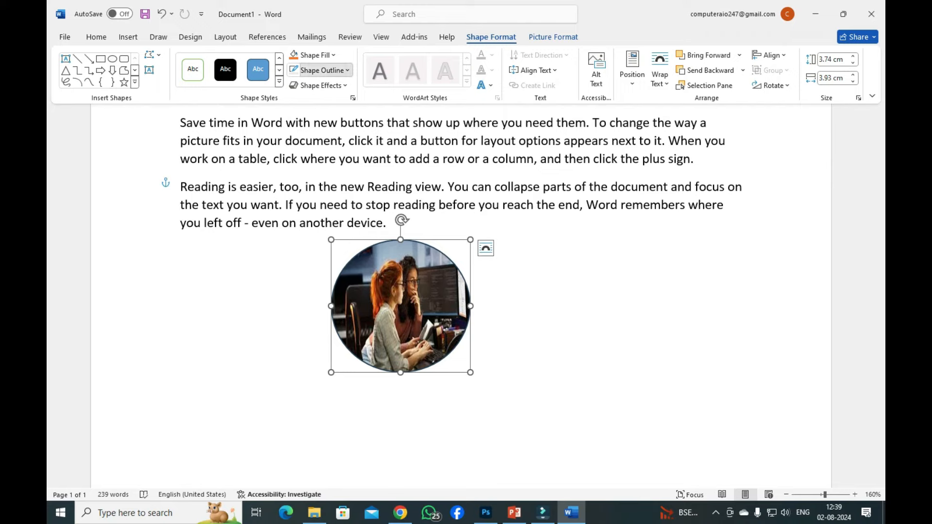
Step: Set the circle's outline weight to 4½ pt and preview other outline colours without applying one
click(321, 70)
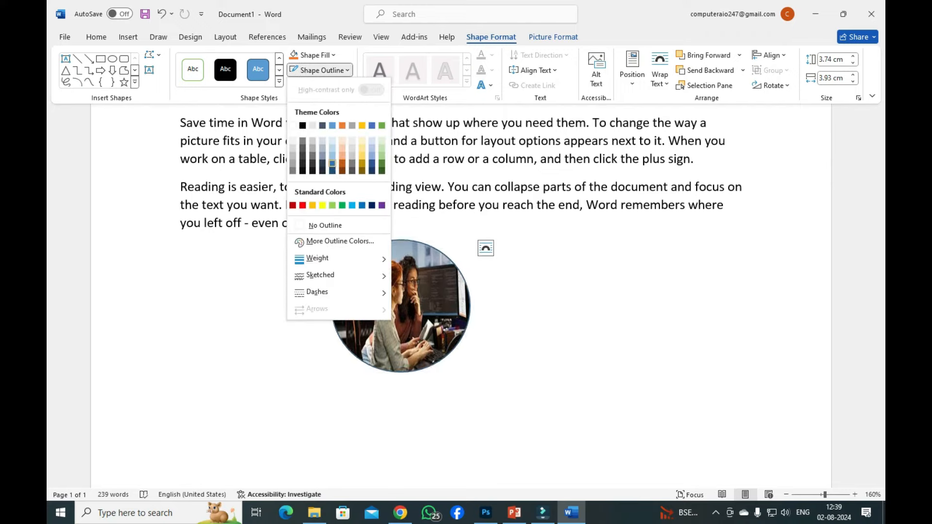
mouse_move(339, 259)
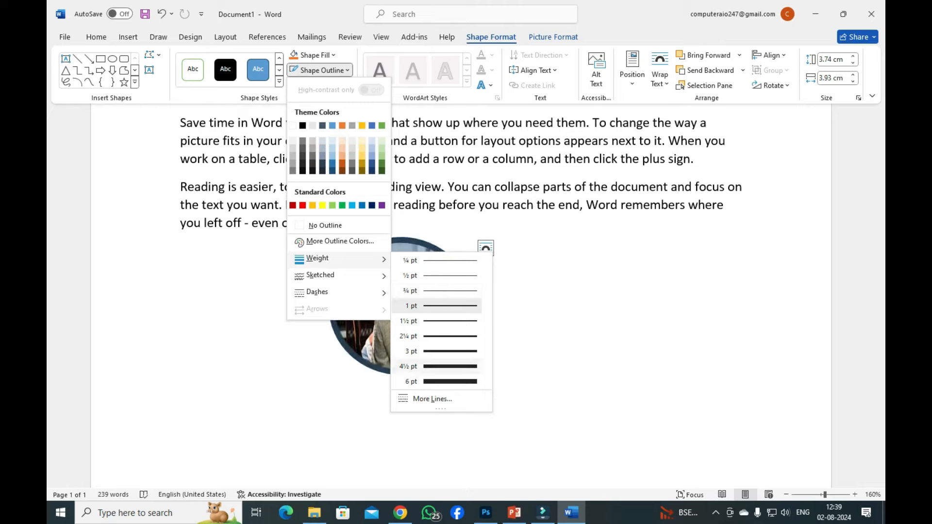
click(440, 366)
click(320, 70)
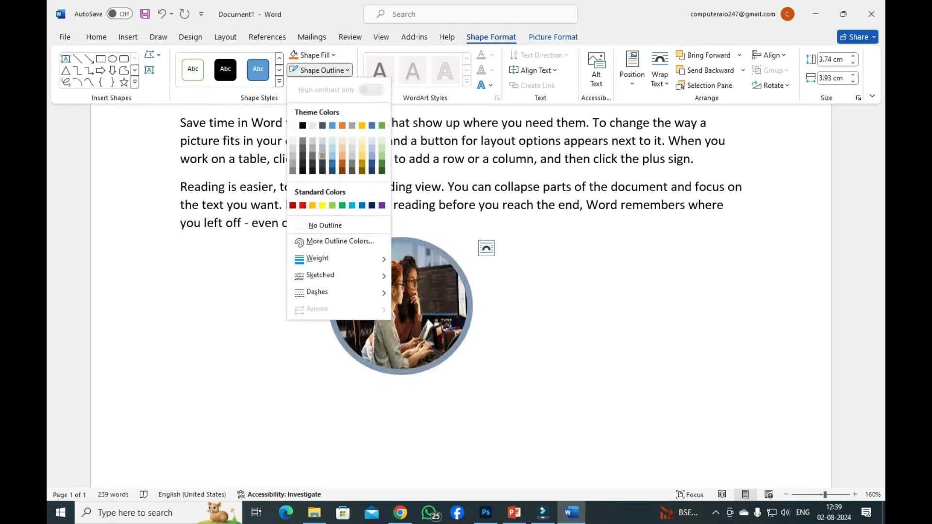
key(Escape)
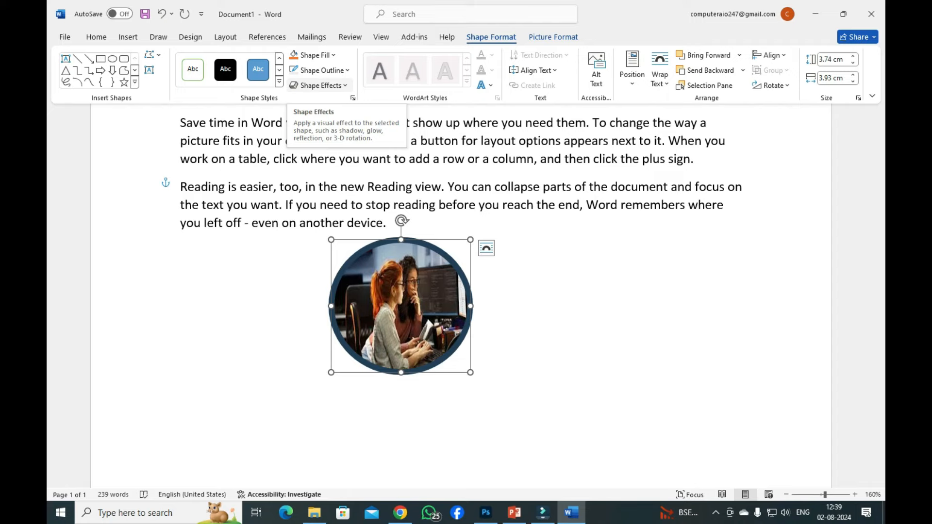
Step: Examine the reflection, glow and 3-D rotation choices among the circle's shape effects without applying any
click(318, 85)
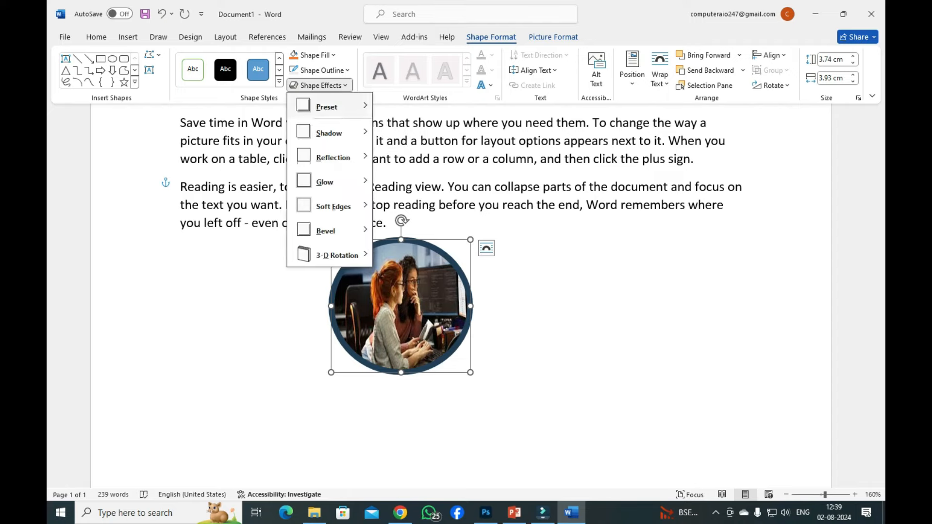
mouse_move(330, 133)
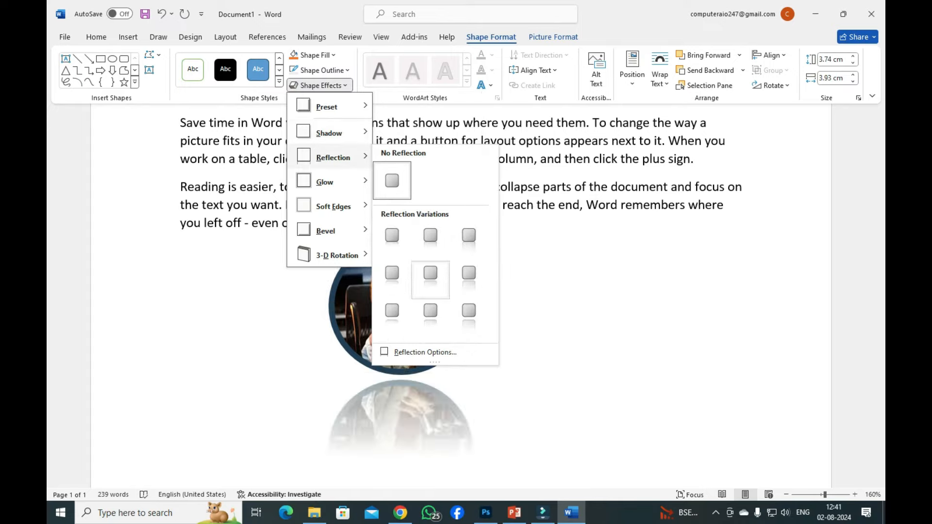
mouse_move(330, 182)
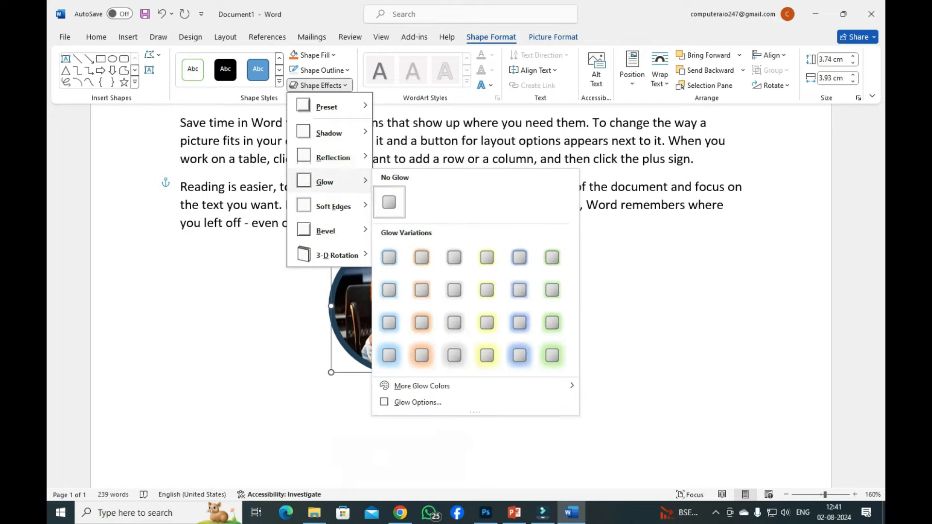
mouse_move(338, 255)
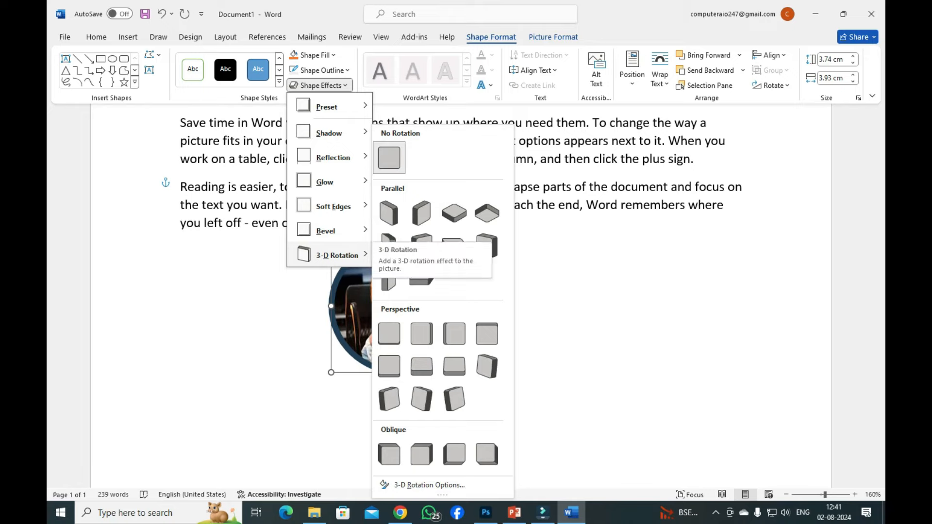
key(Escape)
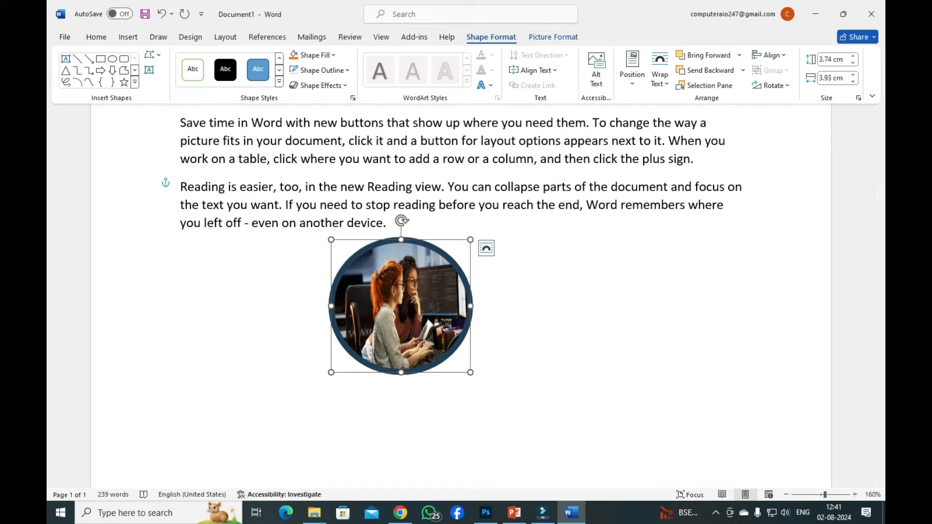
Step: Undo the circle's outline weight change, its move and its picture fill
click(161, 14)
click(161, 14)
click(161, 14)
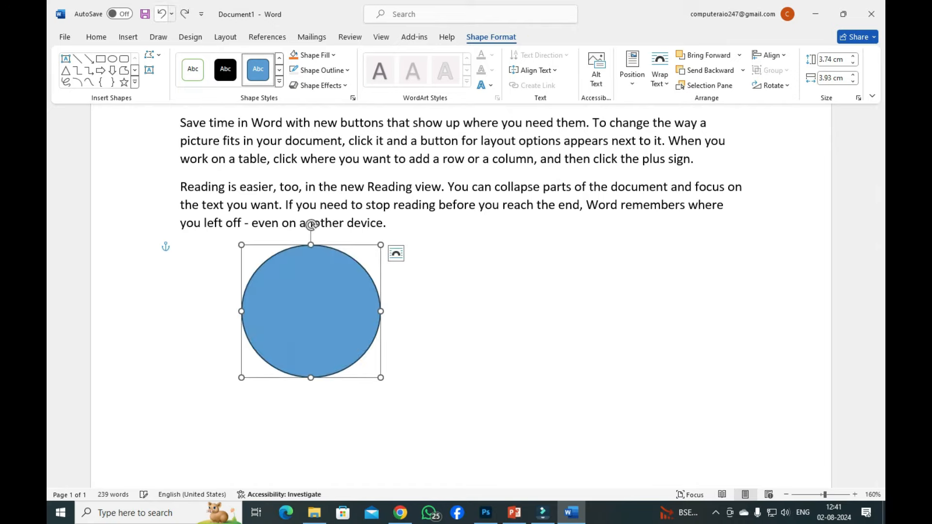
Step: Move the circle toward the middle of the page and add the text "SDJHFKJJFJFJJ" inside it
drag(311, 311, 446, 338)
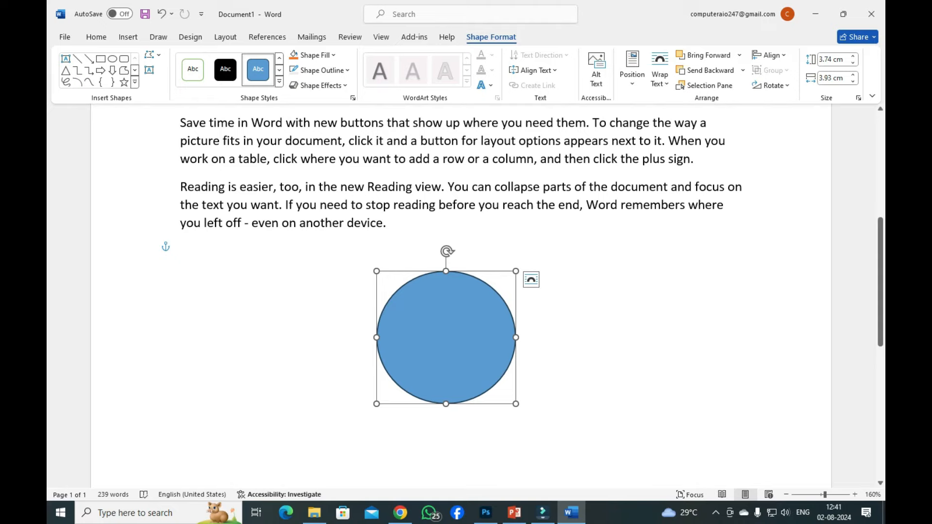
right_click(445, 318)
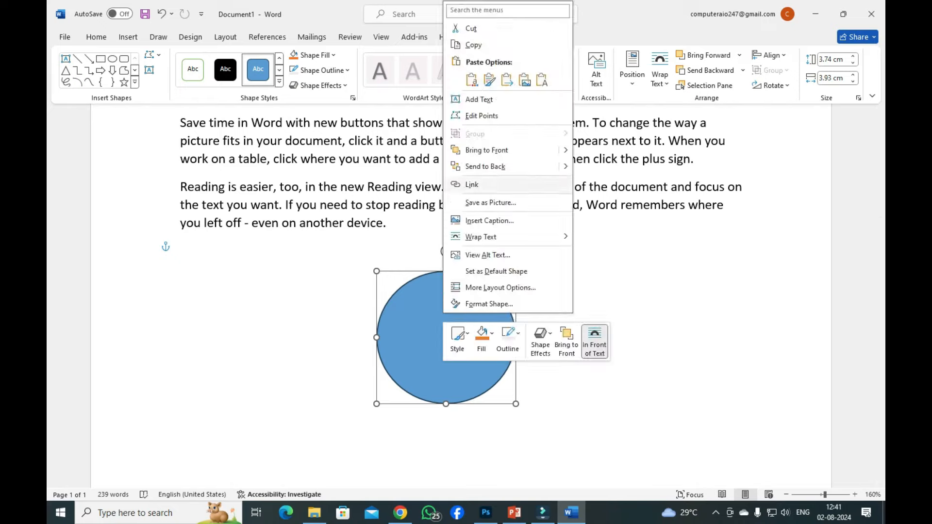
click(479, 99)
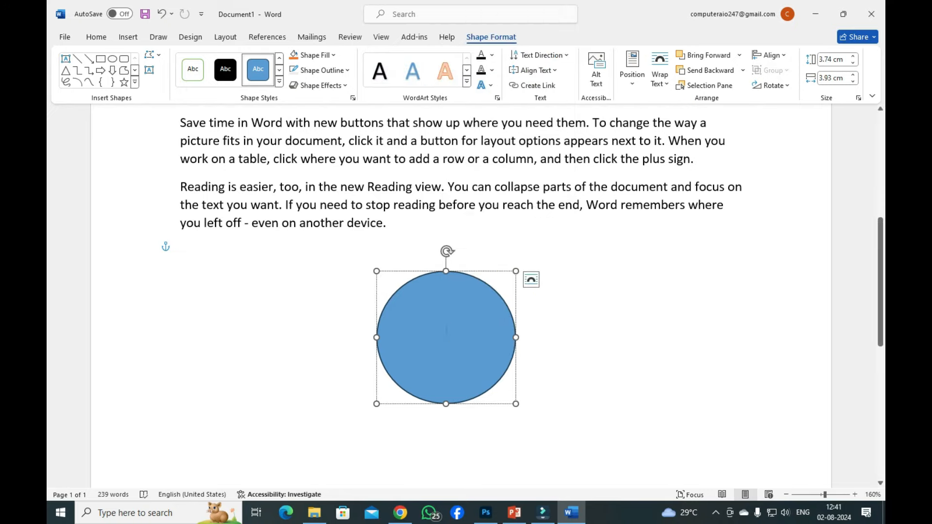
text(SDJHFKJFJFJJ)
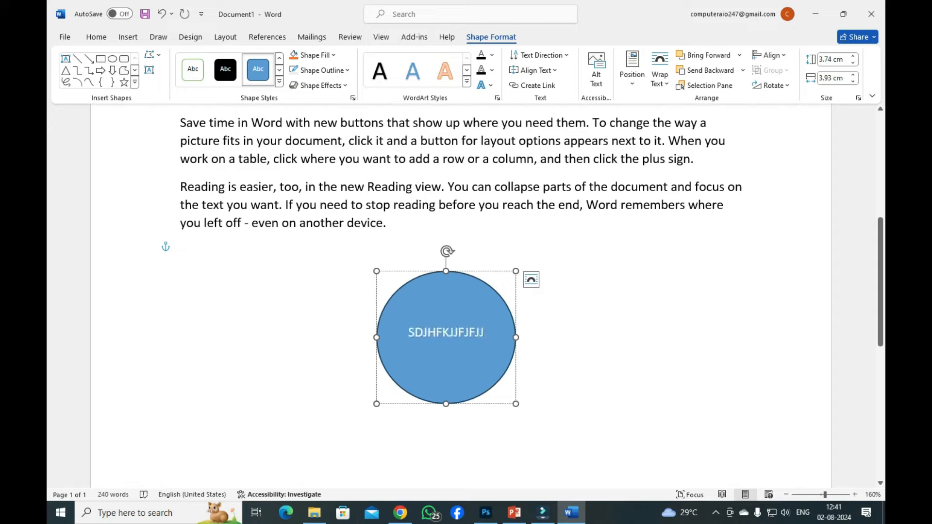
Step: Move the circle slightly left and set the fill colour of its text to black
drag(447, 369, 419, 368)
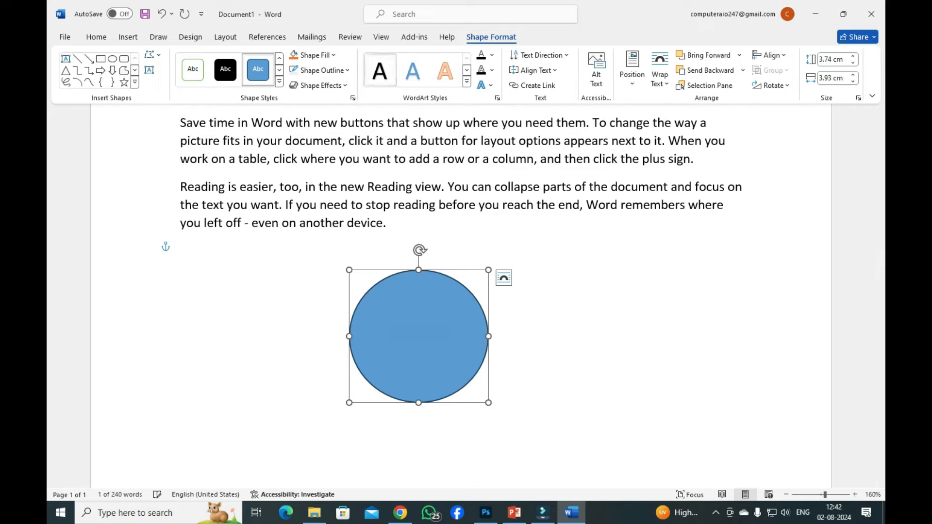
click(492, 55)
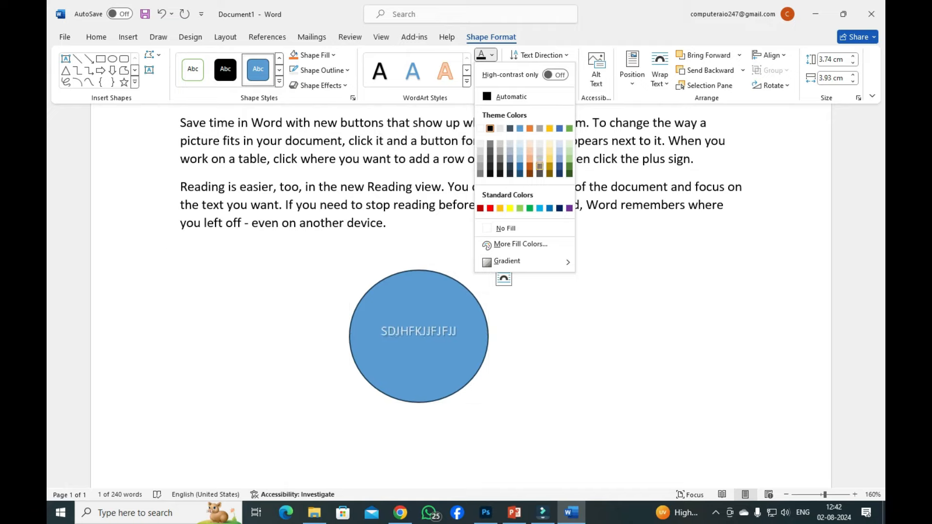
click(490, 129)
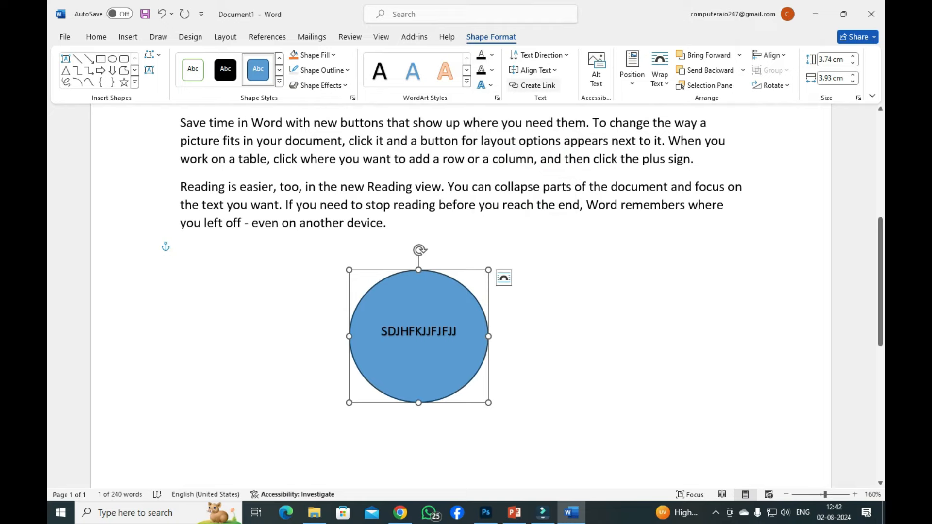
Step: Preview the outline colours for the circle's text without applying one
click(492, 71)
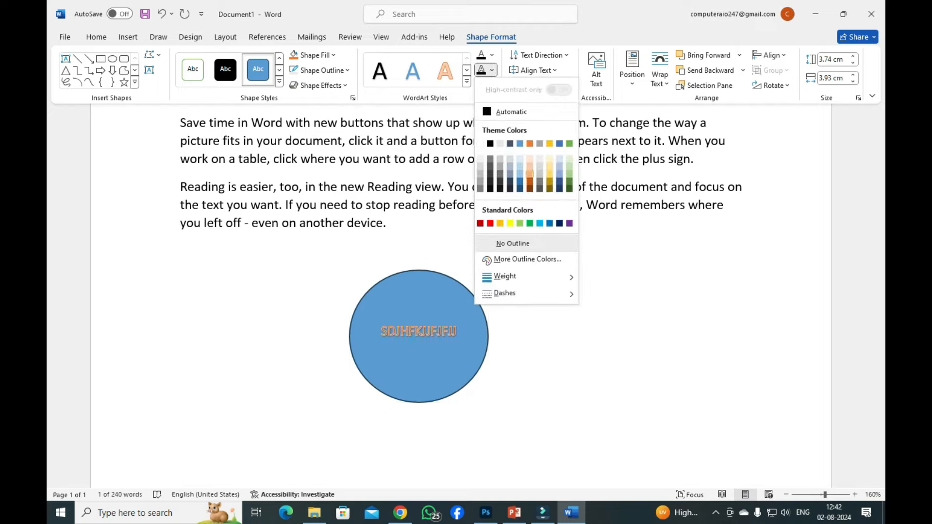
click(492, 70)
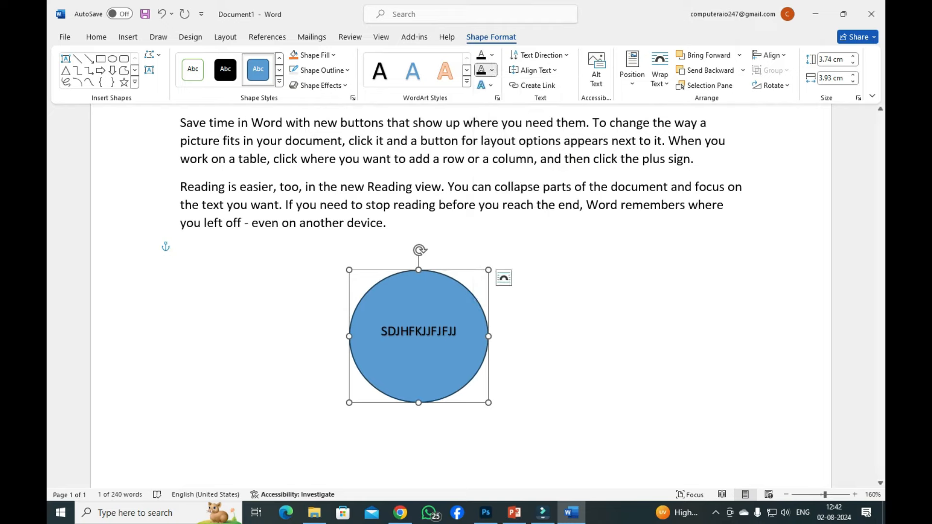
Step: Look through the text effects for the circle's text, including the reflection variations, without applying one
click(482, 85)
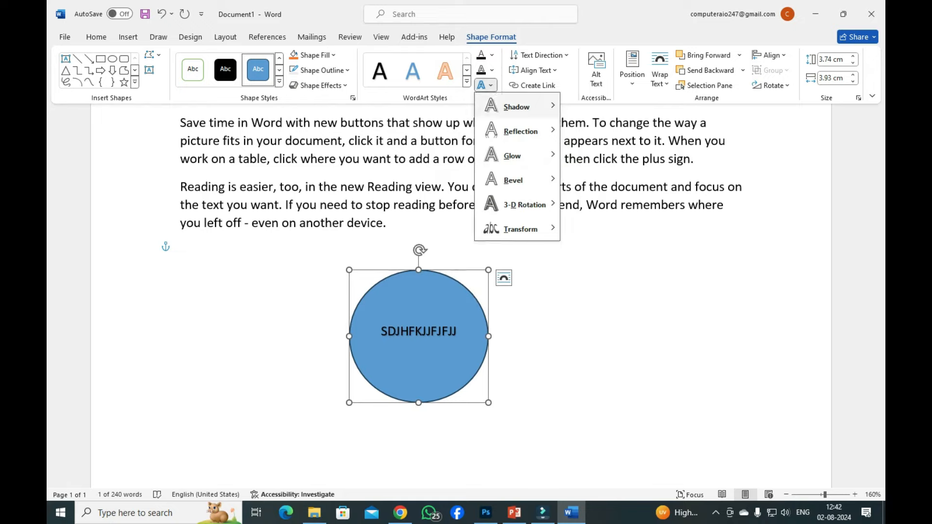
mouse_move(520, 131)
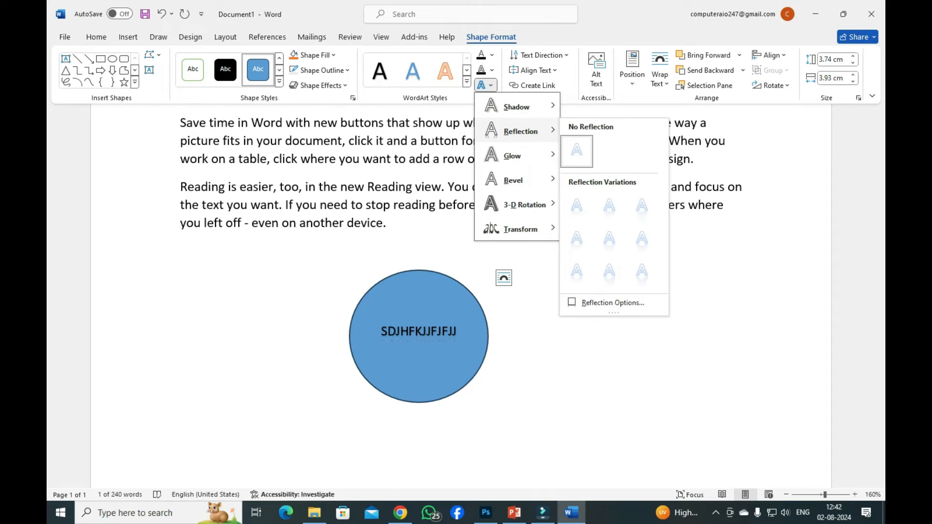
click(485, 85)
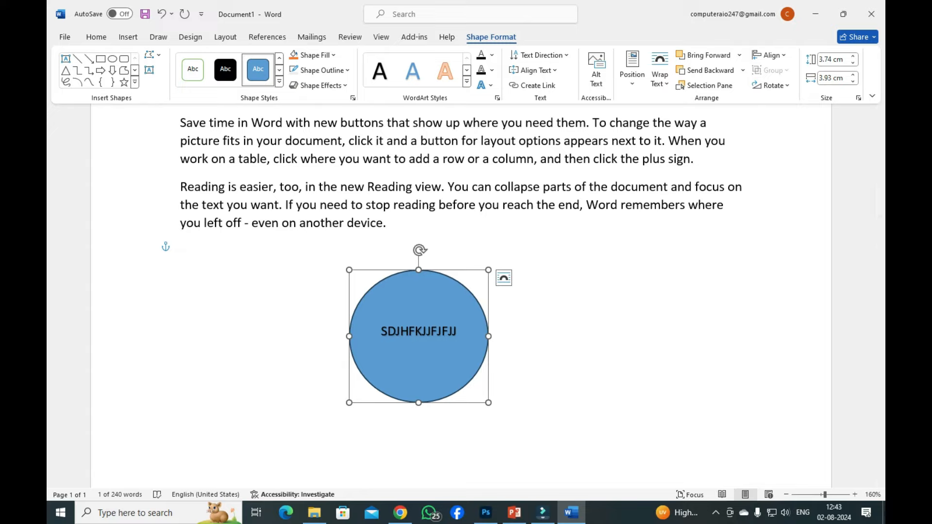
Step: Try rotating all text in the circle by 90° and undo the rotation
click(539, 55)
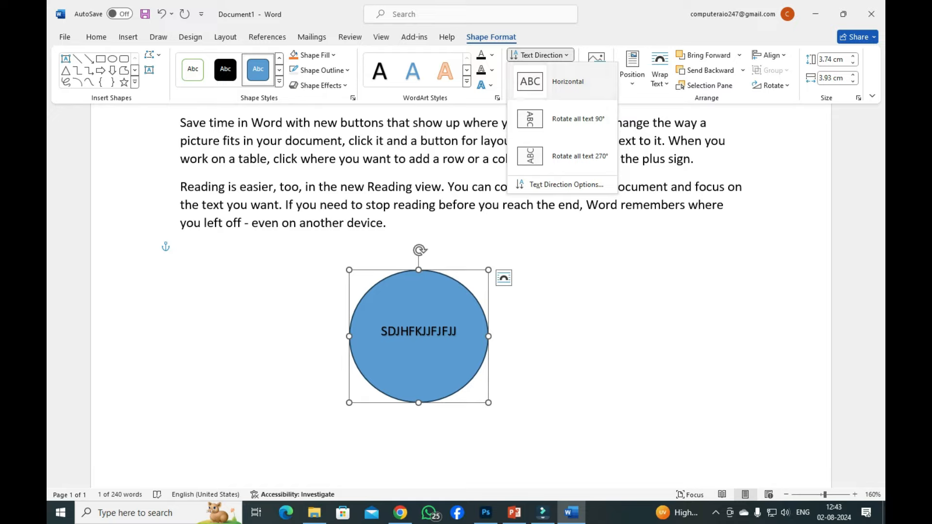
click(578, 118)
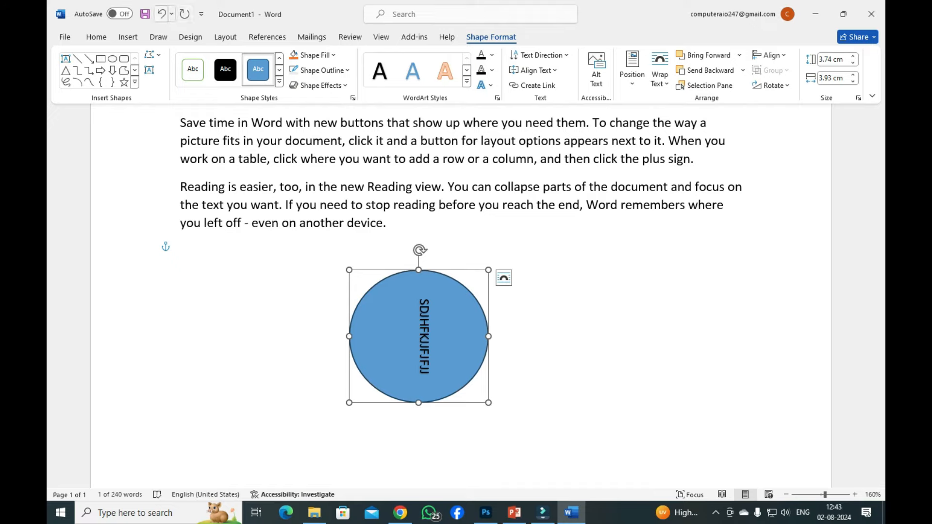
click(162, 14)
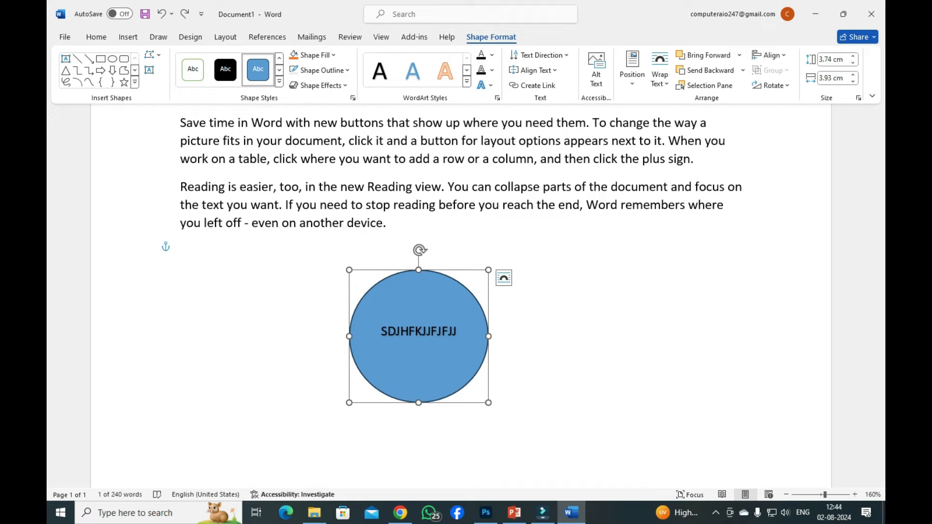
Step: Align the text inside the circle to the top, and change its alignment to the bottom
click(534, 69)
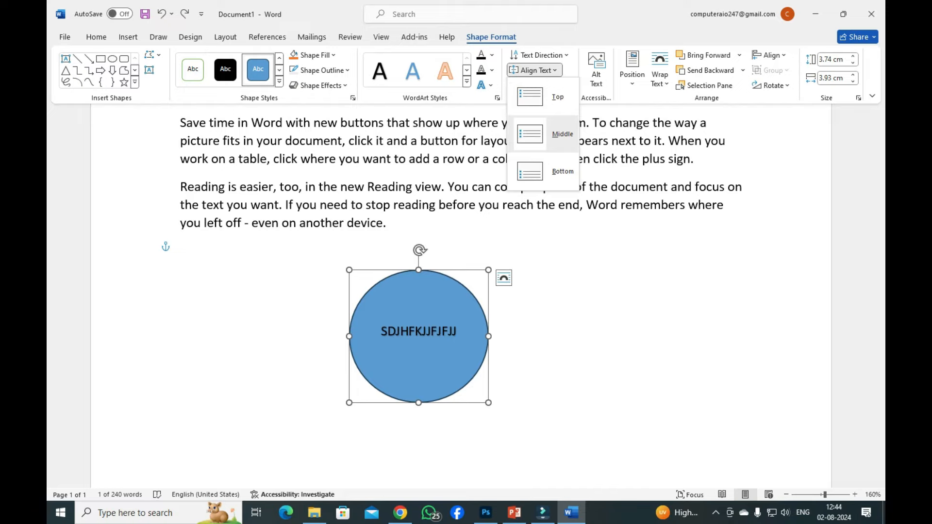
click(557, 97)
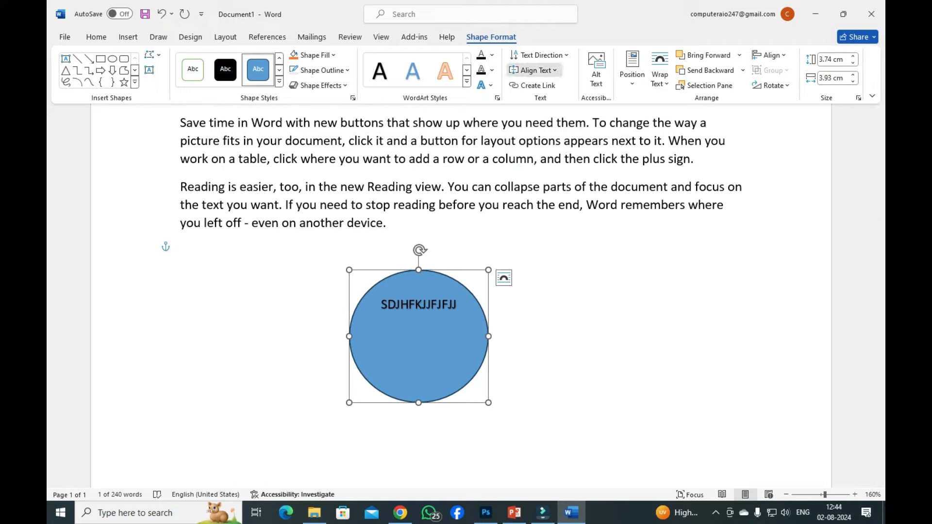
click(534, 70)
click(544, 171)
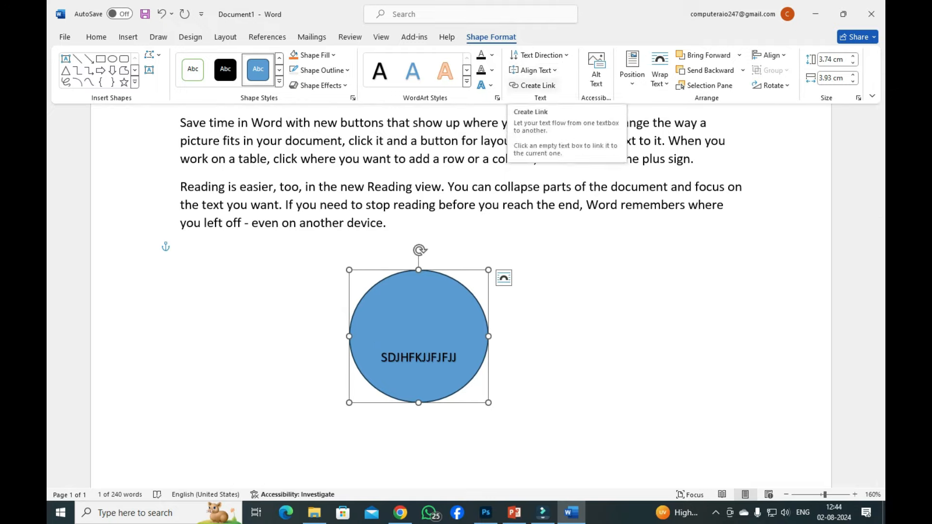
Step: View the circle's alt text settings and preview its page position options without changing either
click(596, 71)
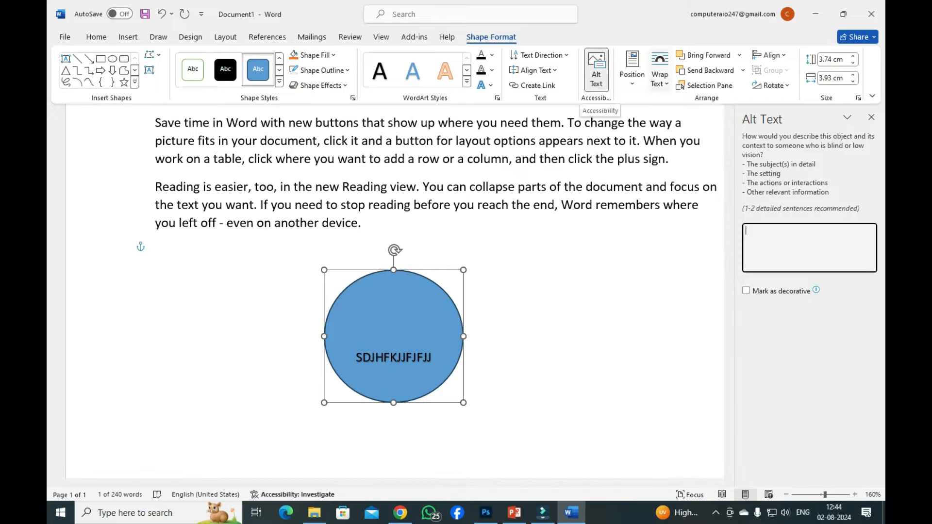
click(596, 73)
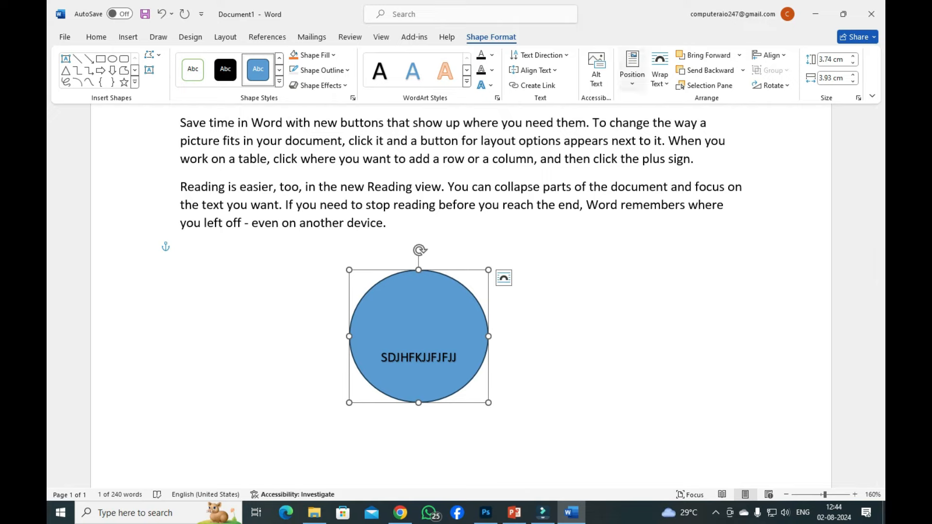
click(632, 68)
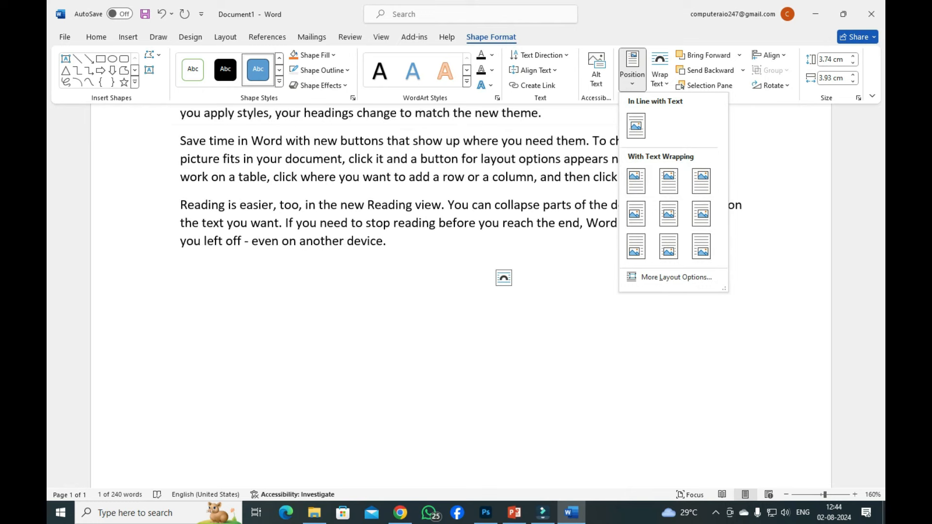
Step: Set the circle's text wrapping to Top and Bottom and move it up into the "Save time in Word" paragraph, below its first line
click(660, 77)
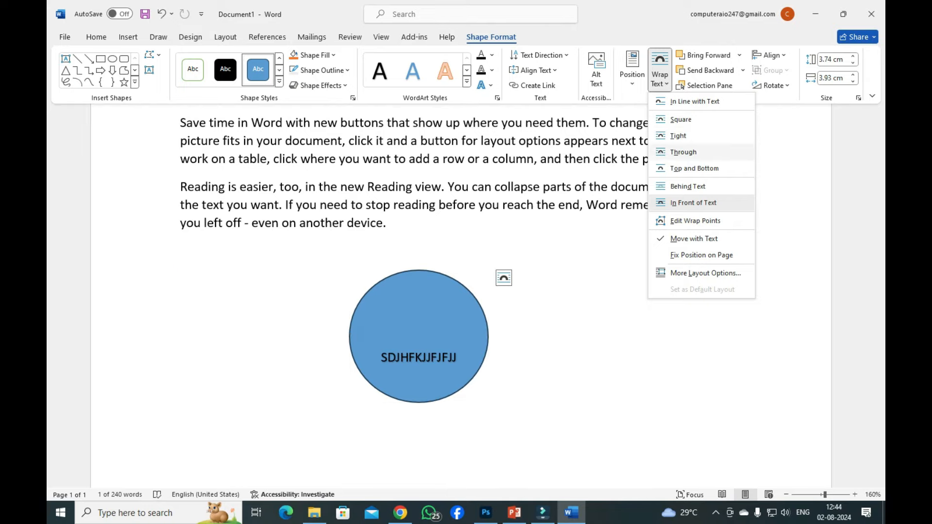
click(694, 168)
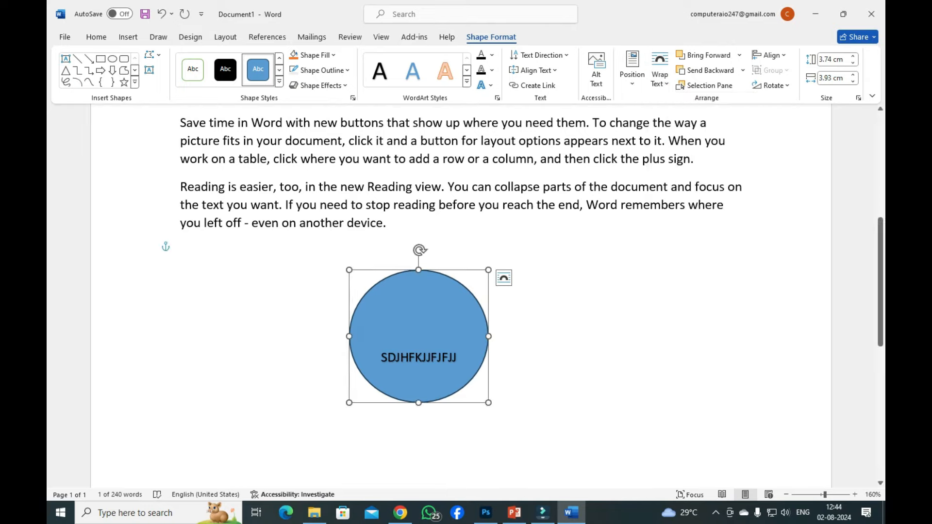
drag(419, 316, 441, 189)
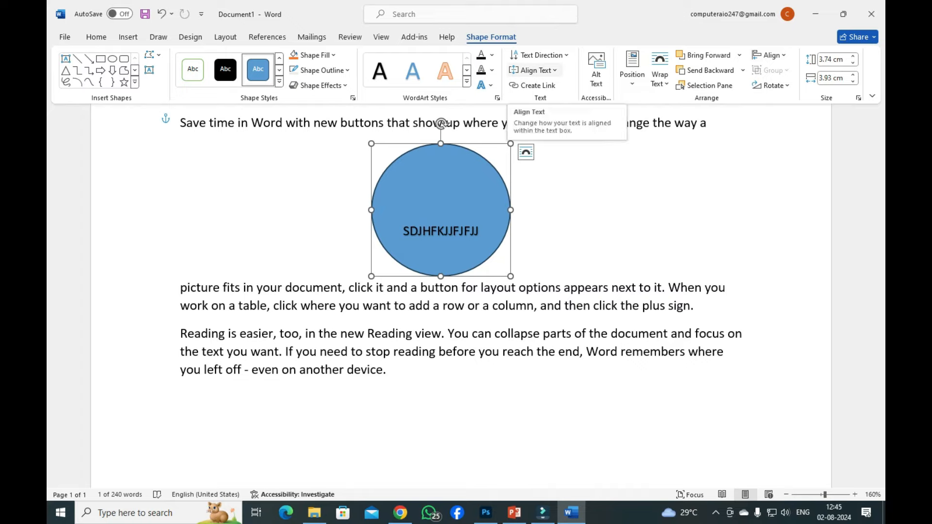
Step: Review the alignment and rotation options available for the circle without applying any
click(771, 55)
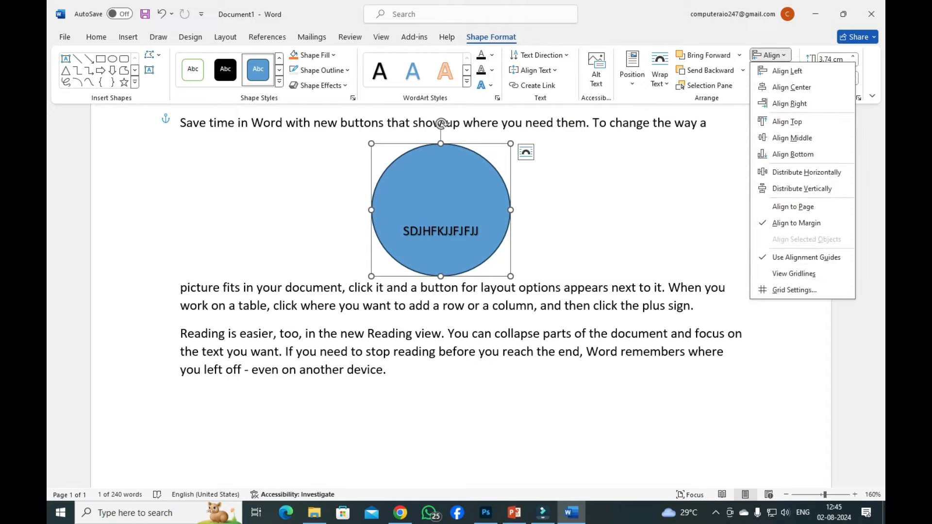
key(Escape)
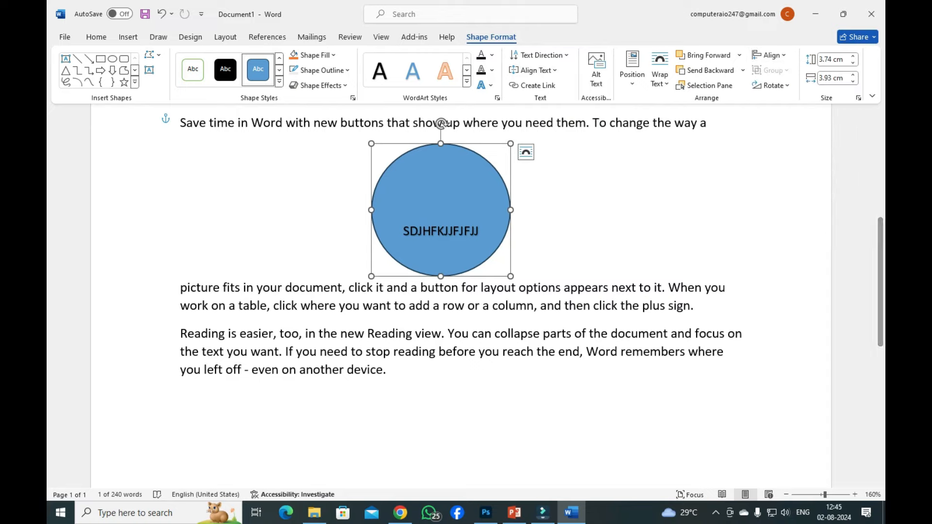
click(772, 85)
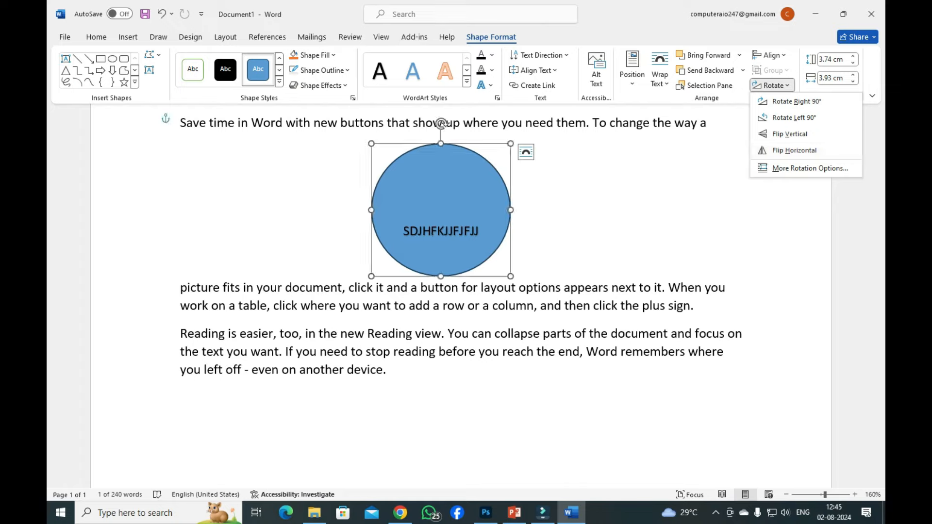
key(Escape)
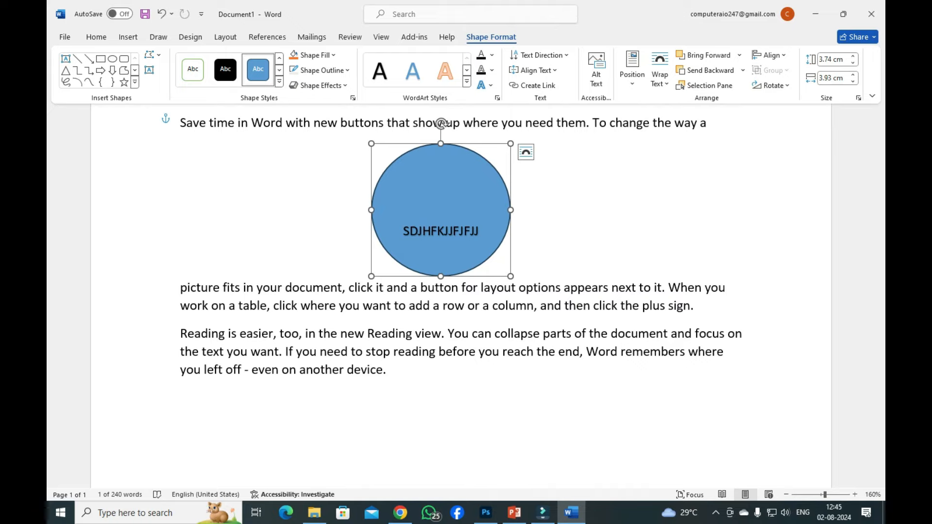